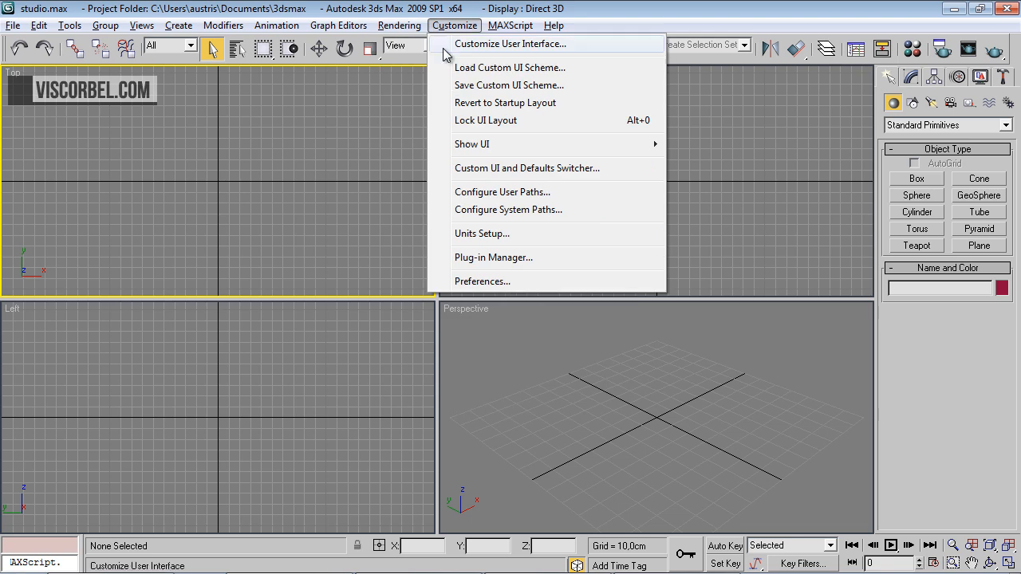
Enable Gamma/LUT Correction in the preferences with a display gamma of 2,2 and make it affect color selectors
{"action": "left_click", "coordinate": [489, 282]}
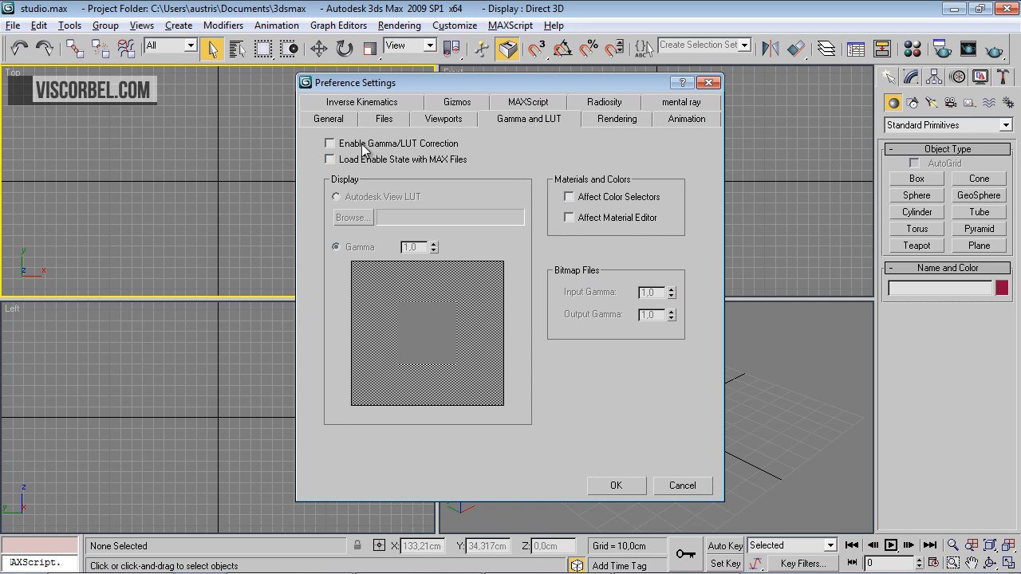
{"action": "left_click", "coordinate": [363, 149]}
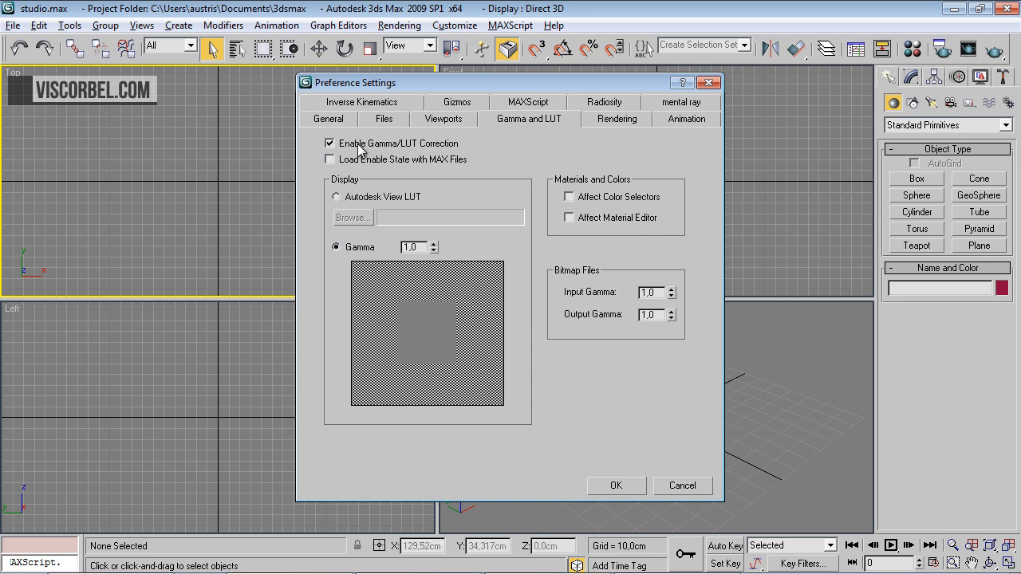
{"action": "double_click", "coordinate": [415, 247]}
{"action": "type", "text": "2,2"}
{"action": "key", "text": "Return"}
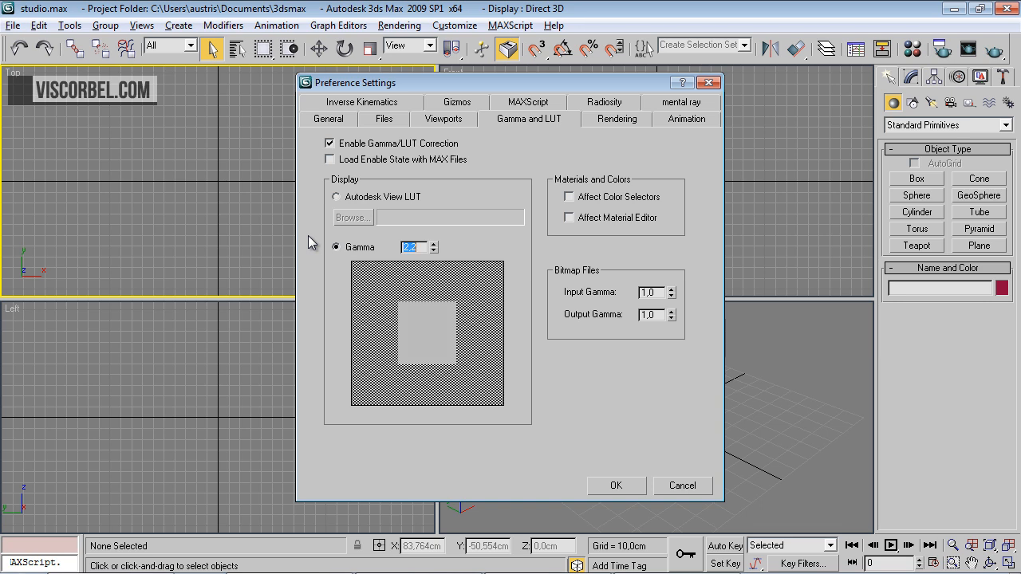
{"action": "left_click", "coordinate": [578, 199]}
{"action": "left_click", "coordinate": [616, 486]}
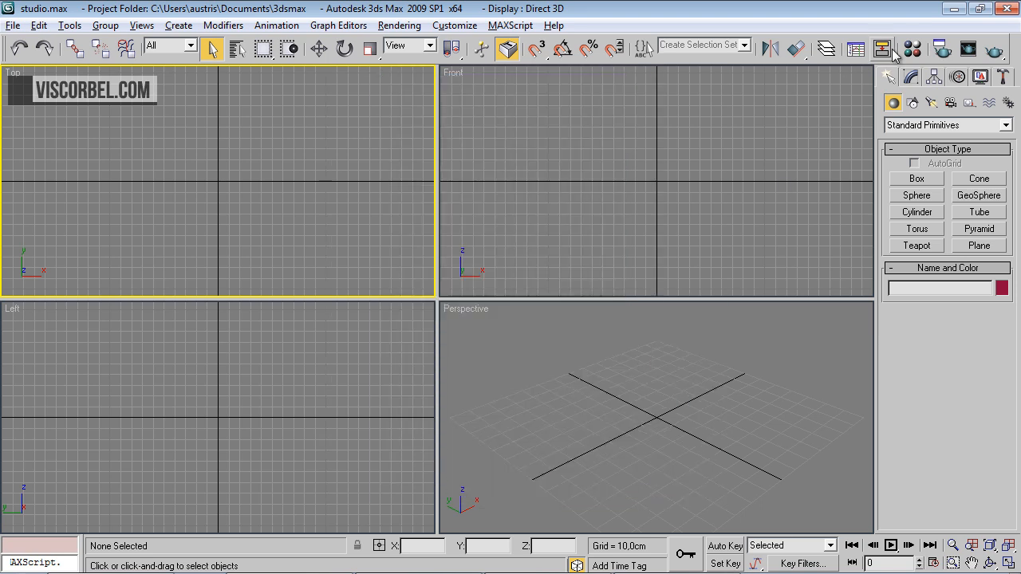
Assign V-Ray Adv 2.00.02 as the production renderer in Render Setup
{"action": "left_click", "coordinate": [940, 50]}
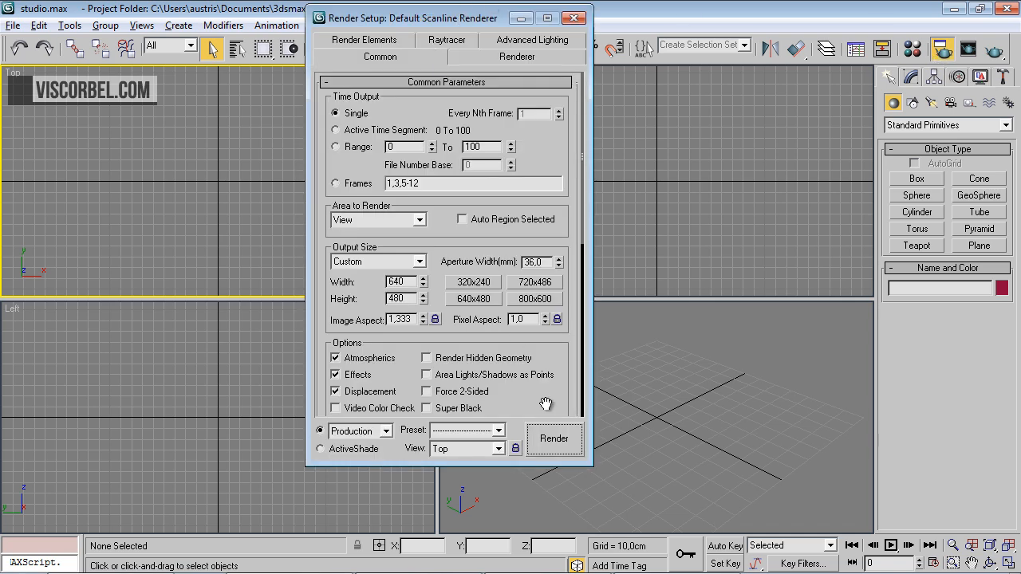
{"action": "scroll", "coordinate": [487, 319], "scroll_direction": "down", "scroll_amount": 10}
{"action": "left_click", "coordinate": [485, 408]}
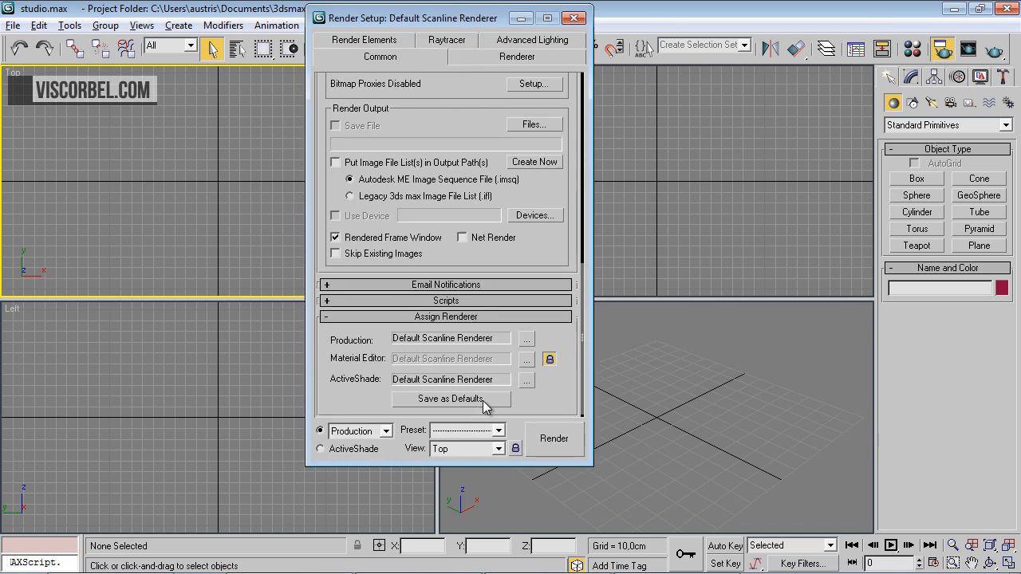
{"action": "left_click", "coordinate": [522, 337]}
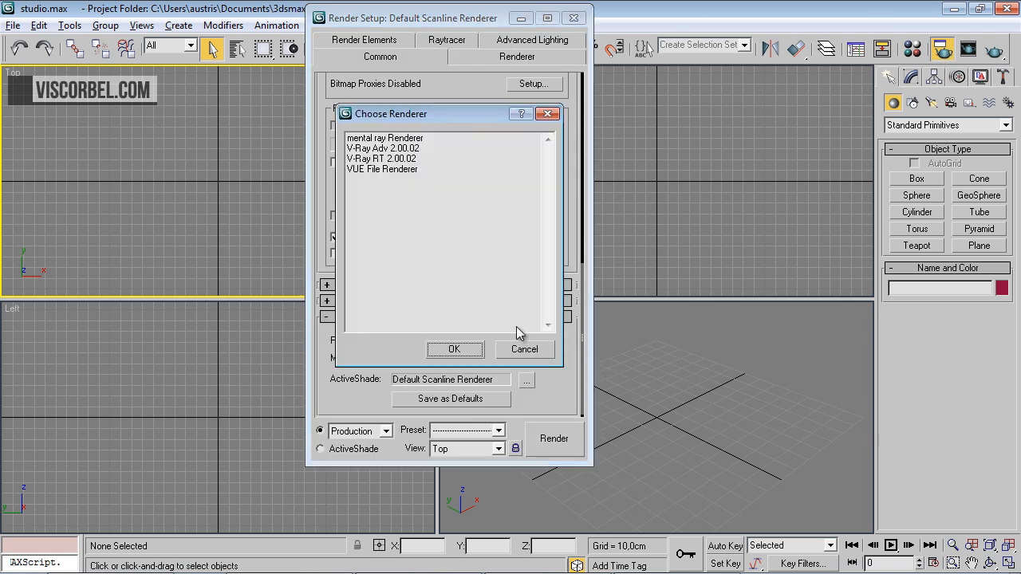
{"action": "left_click", "coordinate": [373, 148]}
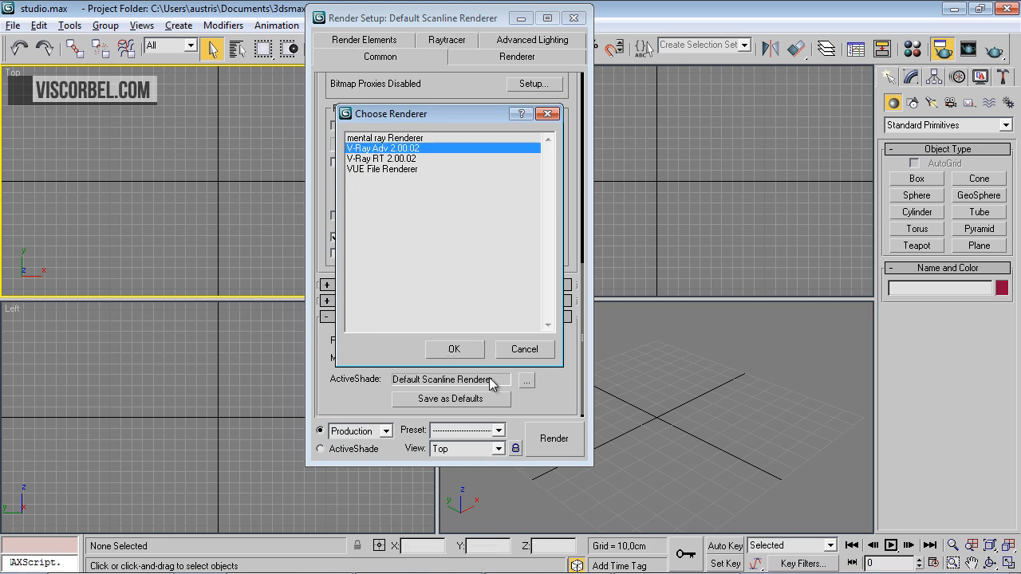
{"action": "left_click", "coordinate": [453, 349]}
{"action": "scroll", "coordinate": [626, 369], "scroll_direction": "up", "scroll_amount": 3}
{"action": "scroll", "coordinate": [633, 199], "scroll_direction": "up", "scroll_amount": 10}
Enable V-Ray's built-in frame buffer and check the last VFB window
{"action": "left_click", "coordinate": [374, 41]}
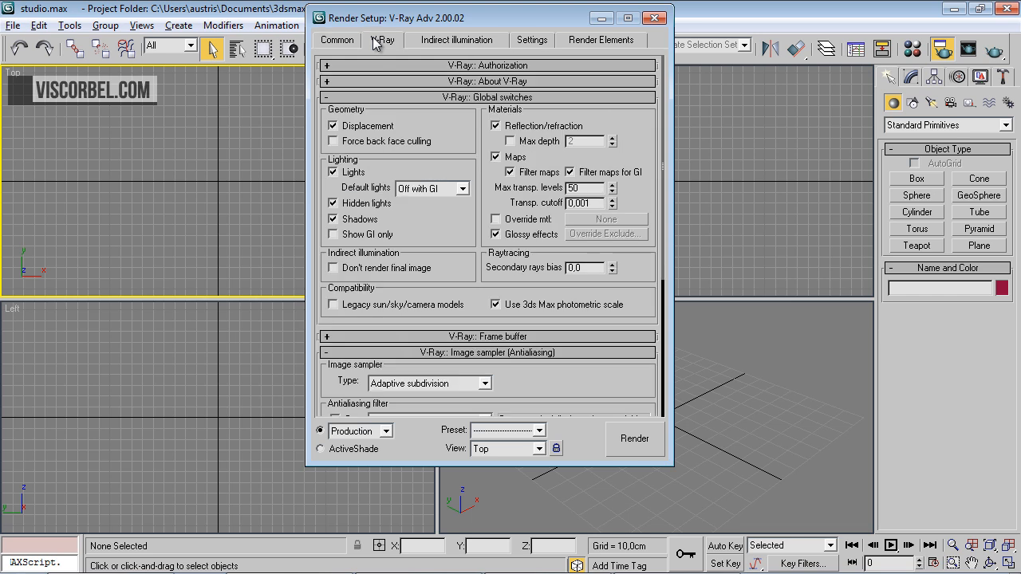
{"action": "left_click", "coordinate": [419, 98]}
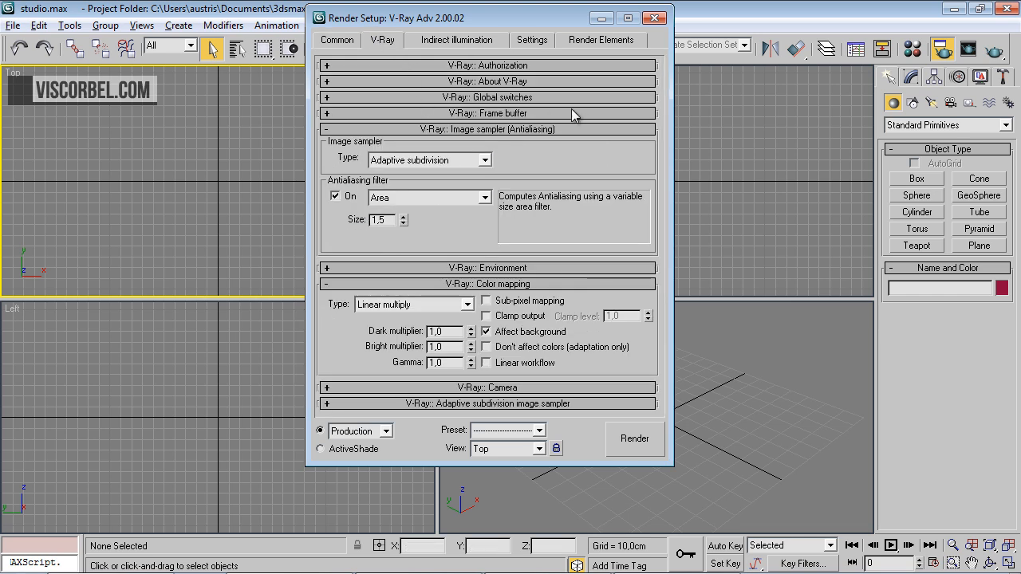
{"action": "left_click", "coordinate": [418, 113]}
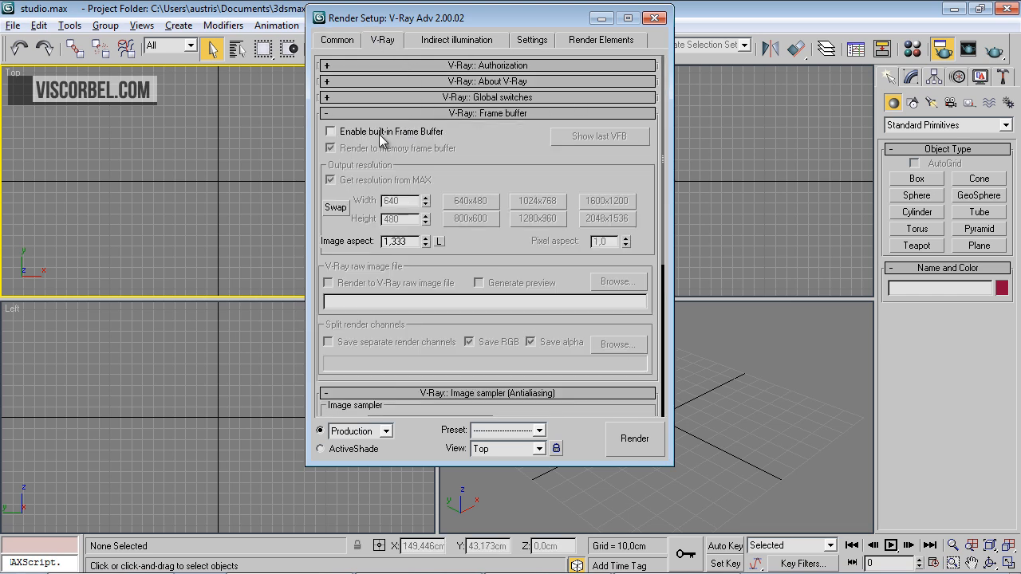
{"action": "left_click", "coordinate": [610, 141]}
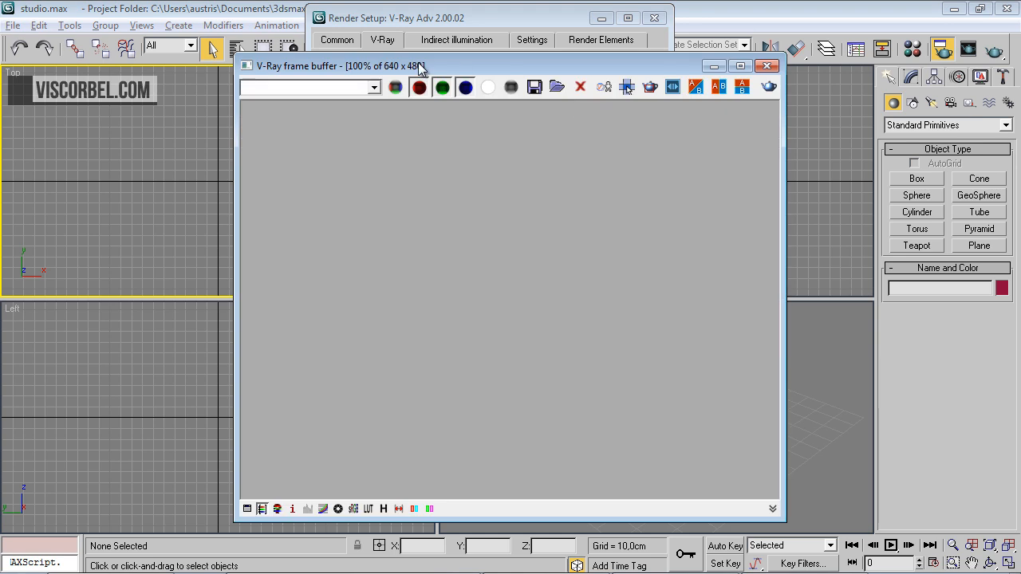
{"action": "left_click", "coordinate": [694, 73]}
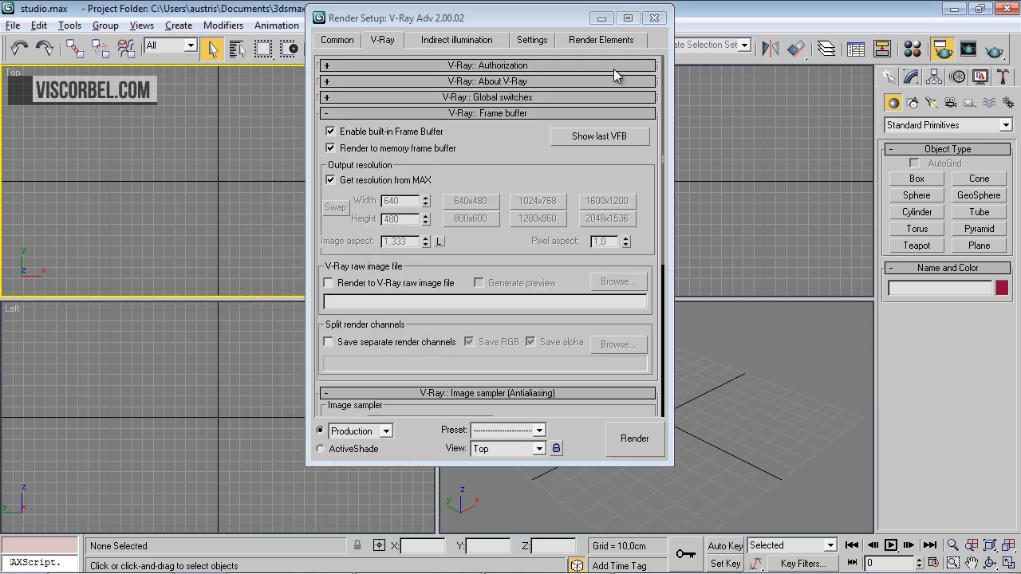
{"action": "left_click", "coordinate": [418, 114]}
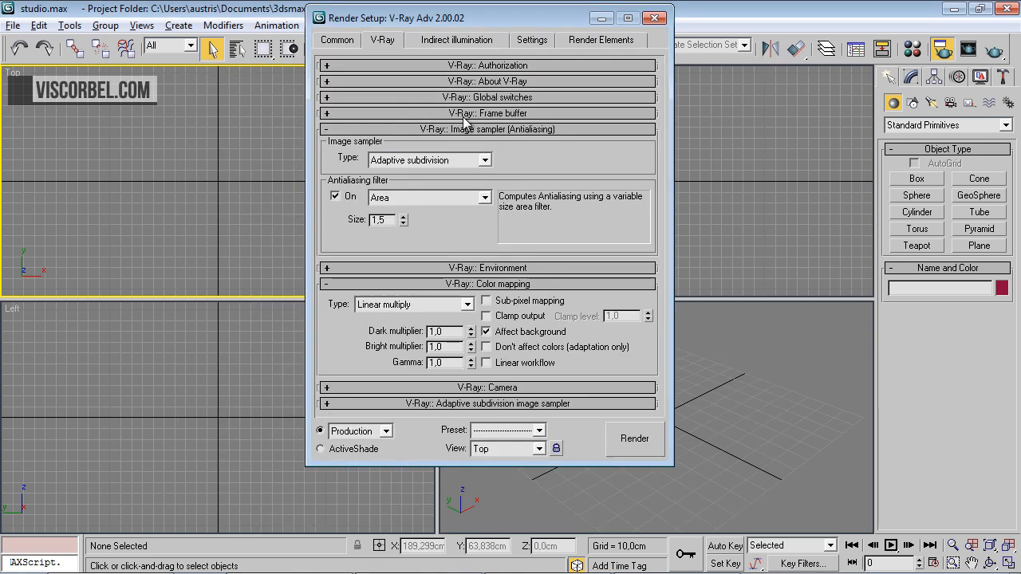
Set the V-Ray image sampler type to Adaptive DMC and turn off the antialiasing filter
{"action": "left_click", "coordinate": [406, 162]}
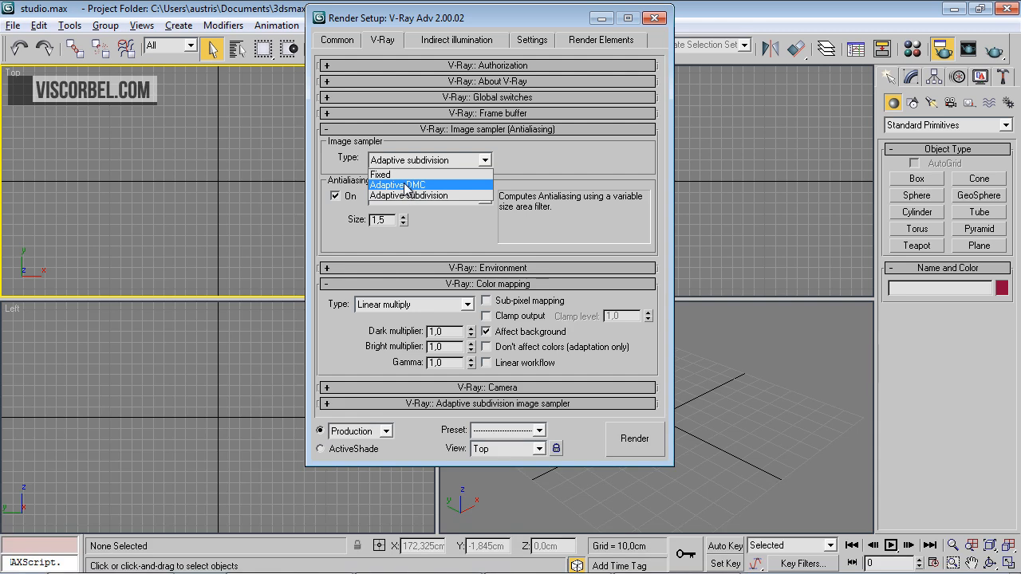
{"action": "left_click", "coordinate": [406, 185]}
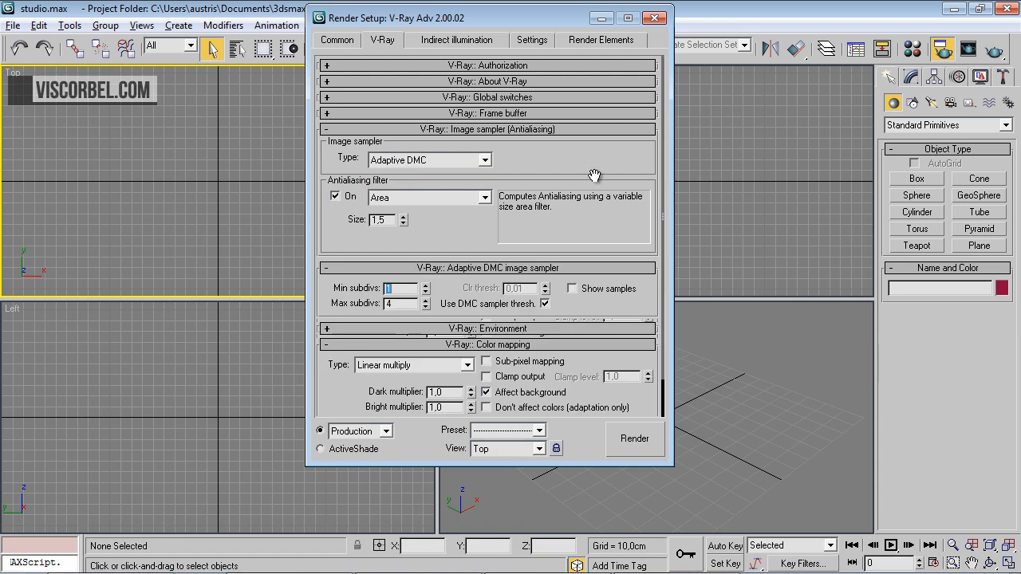
{"action": "left_click", "coordinate": [335, 197]}
{"action": "left_click", "coordinate": [410, 131]}
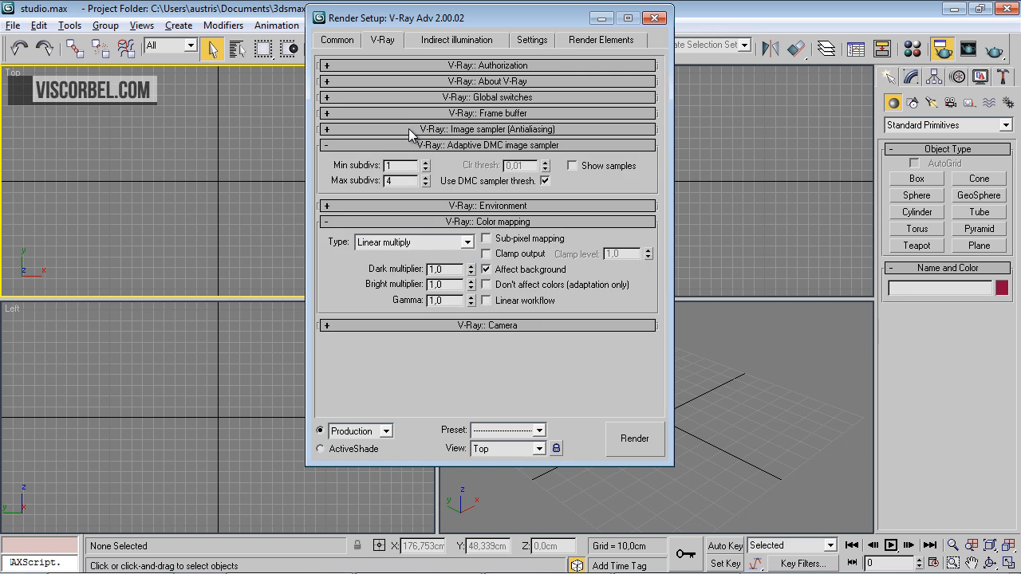
{"action": "left_click_drag", "start_coordinate": [409, 178], "coordinate": [307, 169]}
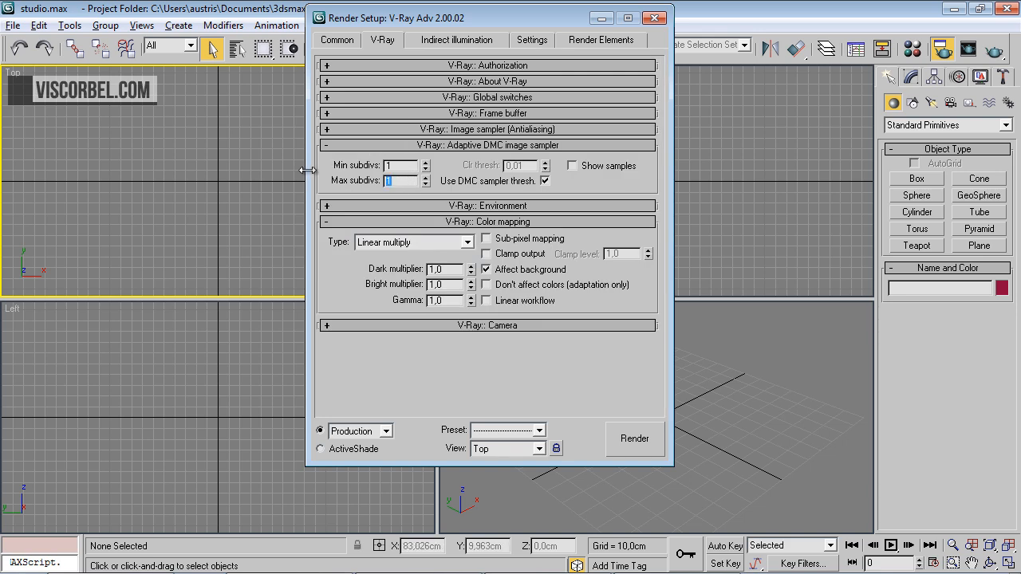
{"action": "left_click", "coordinate": [397, 147]}
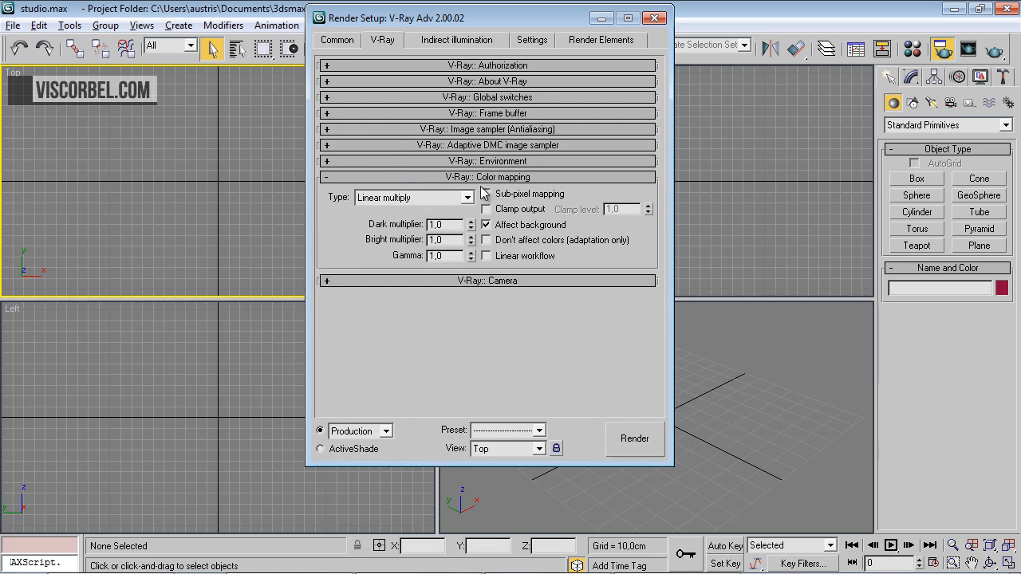
Set V-Ray color mapping to Exponential with sub-pixel mapping on and gamma 2,2, and close Render Setup
{"action": "left_click", "coordinate": [445, 201]}
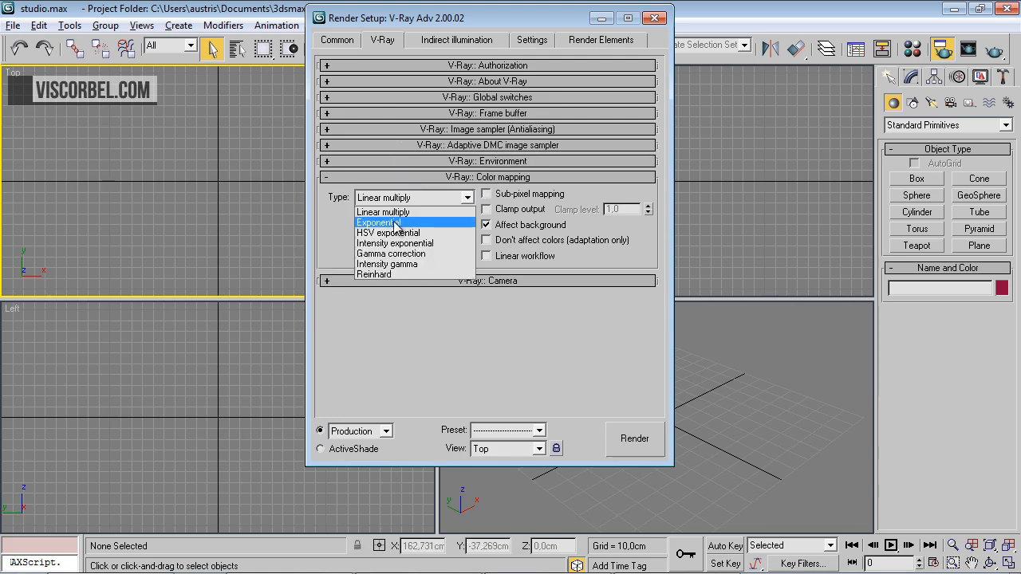
{"action": "left_click", "coordinate": [397, 223]}
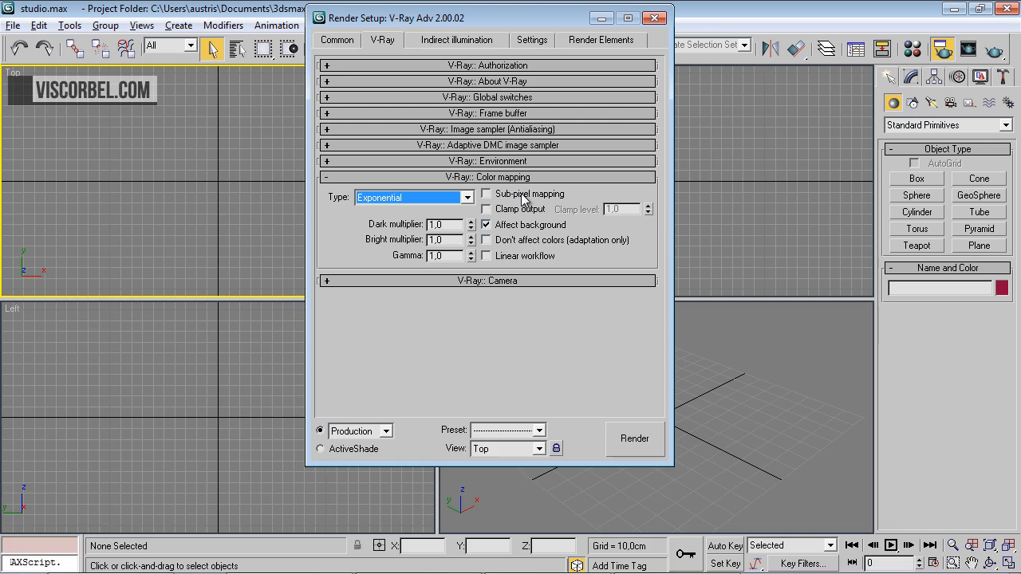
{"action": "left_click", "coordinate": [487, 194]}
{"action": "double_click", "coordinate": [437, 256]}
{"action": "type", "text": "2,2"}
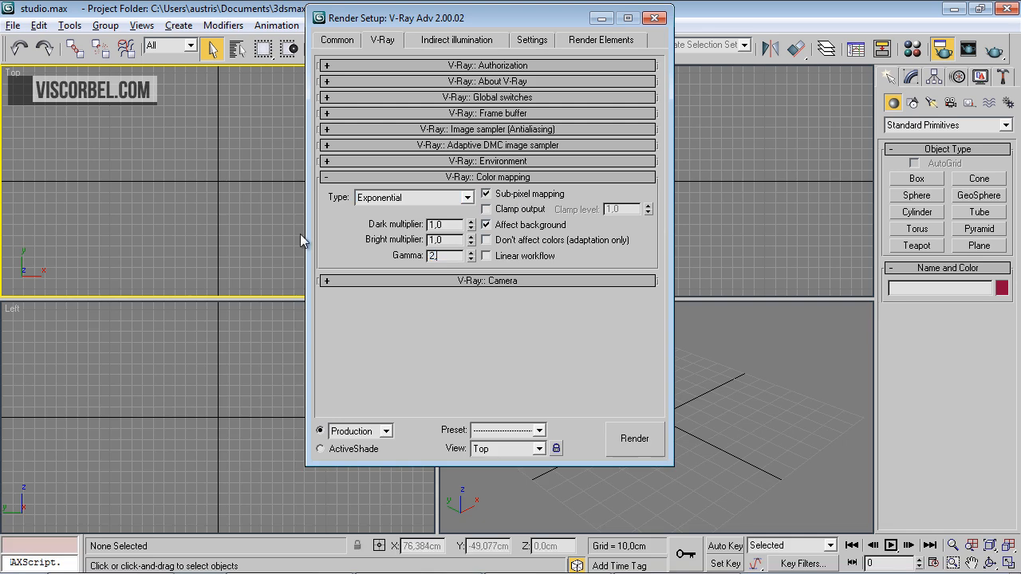
{"action": "key", "text": "Return"}
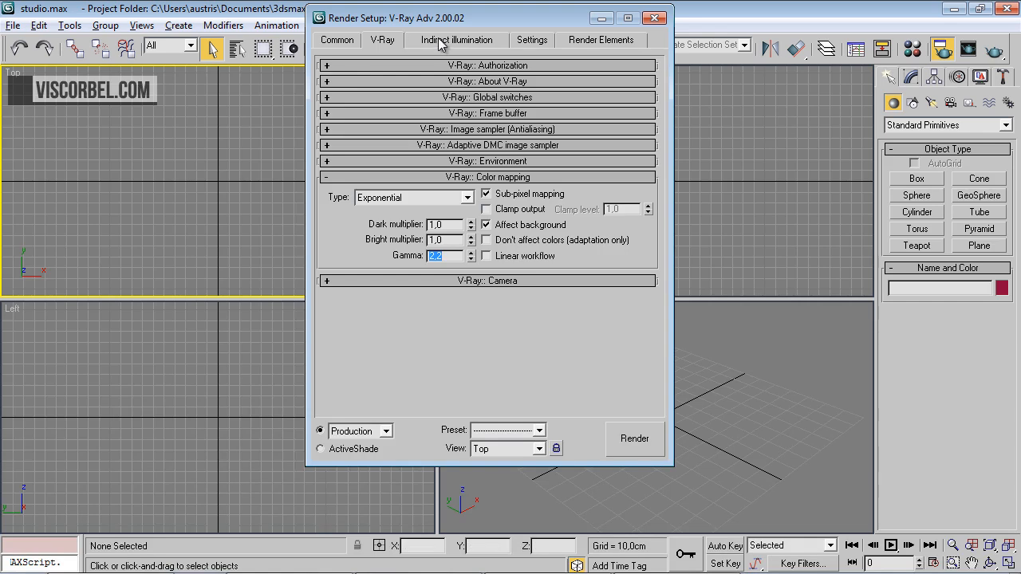
{"action": "left_click", "coordinate": [654, 19]}
Create a cylinder with a radius of about 200 cm centred on the origin in a maximized Top view
{"action": "left_click", "coordinate": [544, 410]}
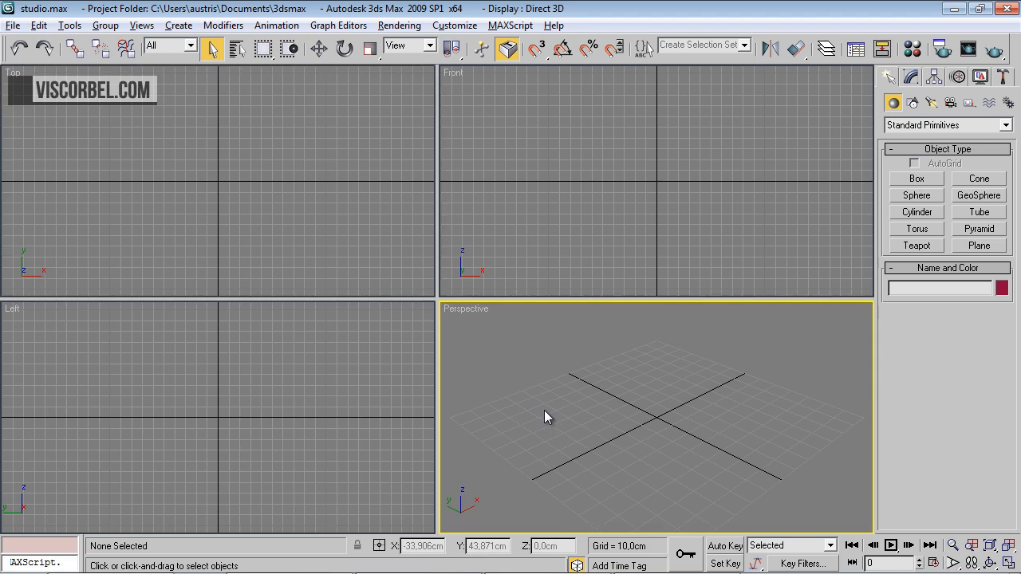
{"action": "key", "text": "alt+w"}
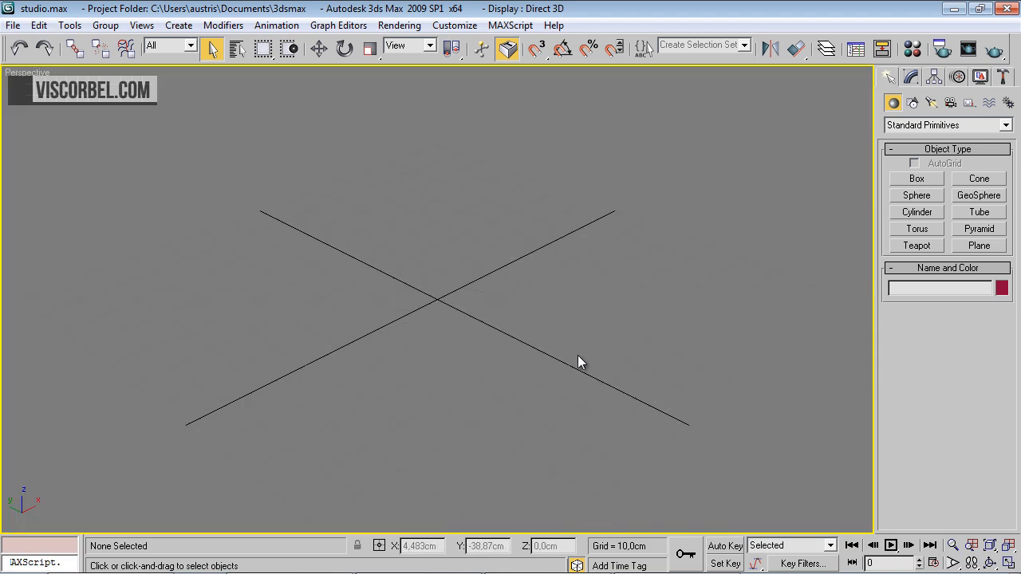
{"action": "key", "text": "t"}
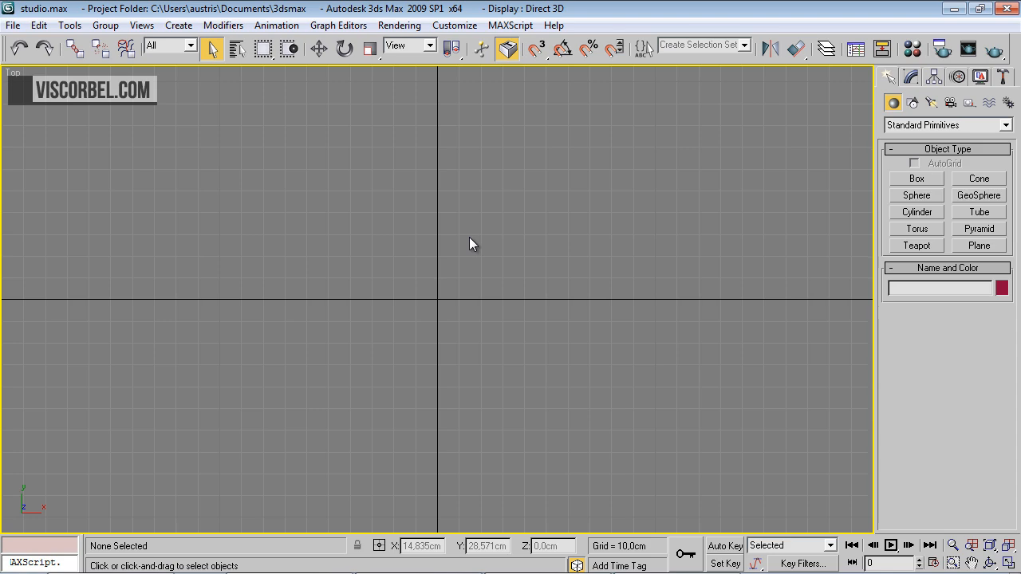
{"action": "left_click", "coordinate": [924, 213]}
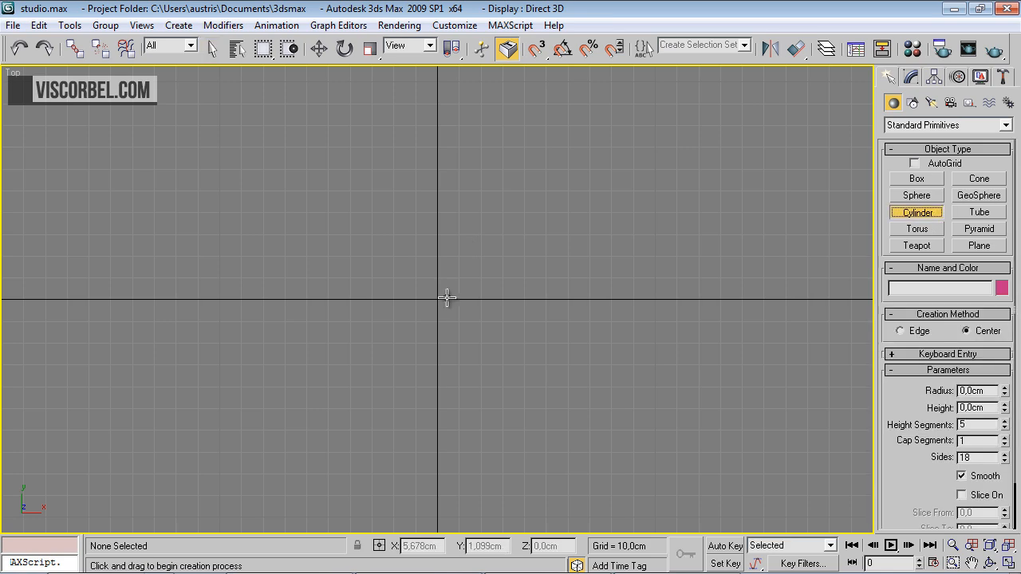
{"action": "left_click_drag", "start_coordinate": [439, 300], "coordinate": [827, 571]}
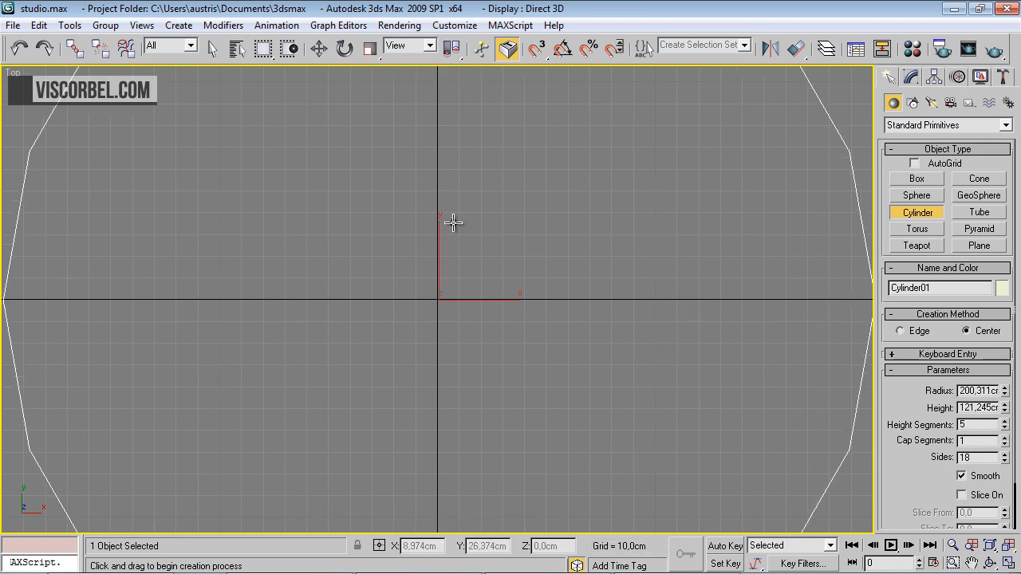
{"action": "left_click", "coordinate": [438, 106]}
Set the cylinder's height to 3 cm
{"action": "scroll", "coordinate": [519, 312], "scroll_direction": "down", "scroll_amount": 1}
{"action": "double_click", "coordinate": [986, 407]}
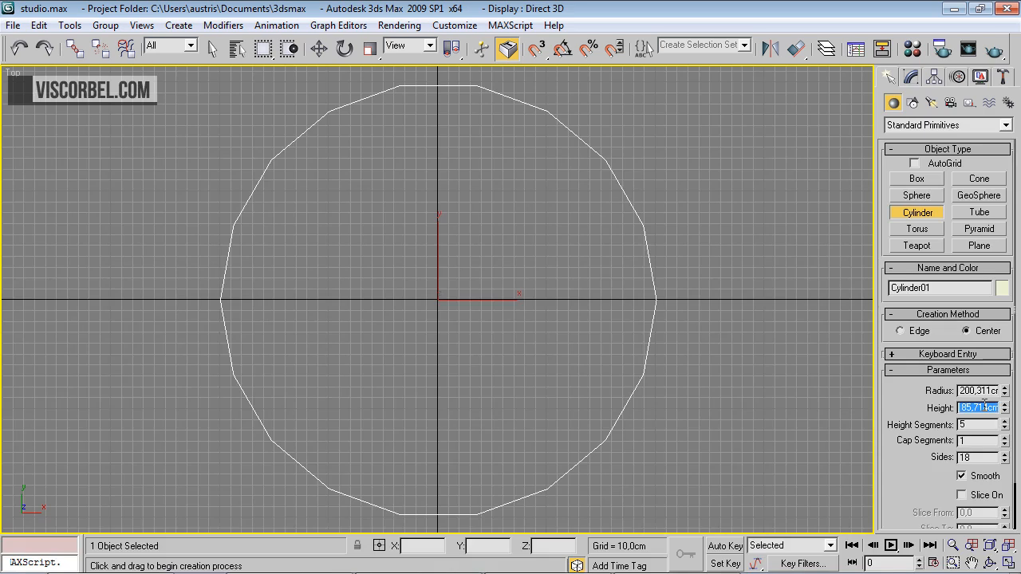
{"action": "type", "text": "3,0cm"}
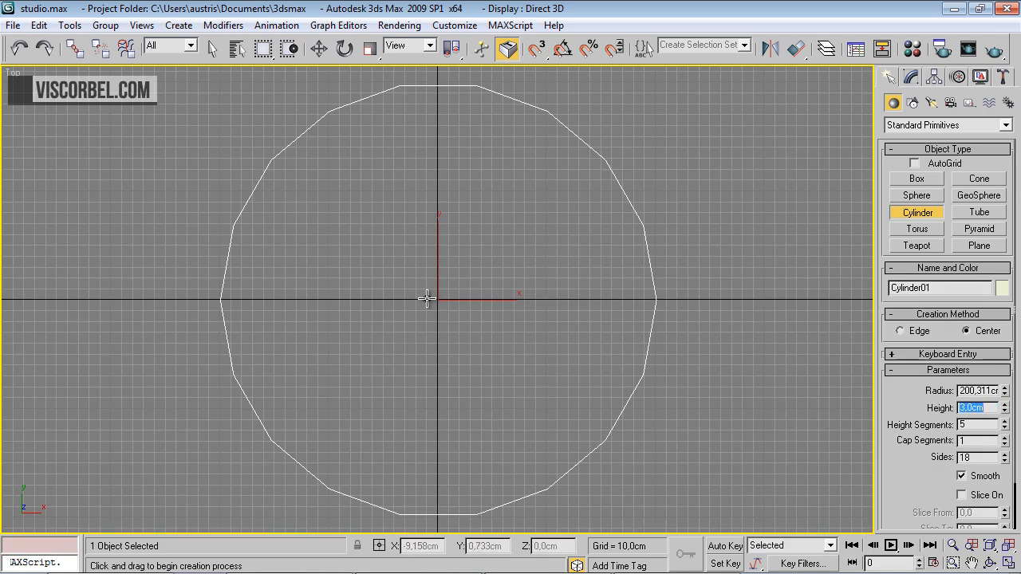
{"action": "key", "text": "Return"}
Show the cylinder shaded in the Perspective view and set its height to 300 cm
{"action": "key", "text": "p"}
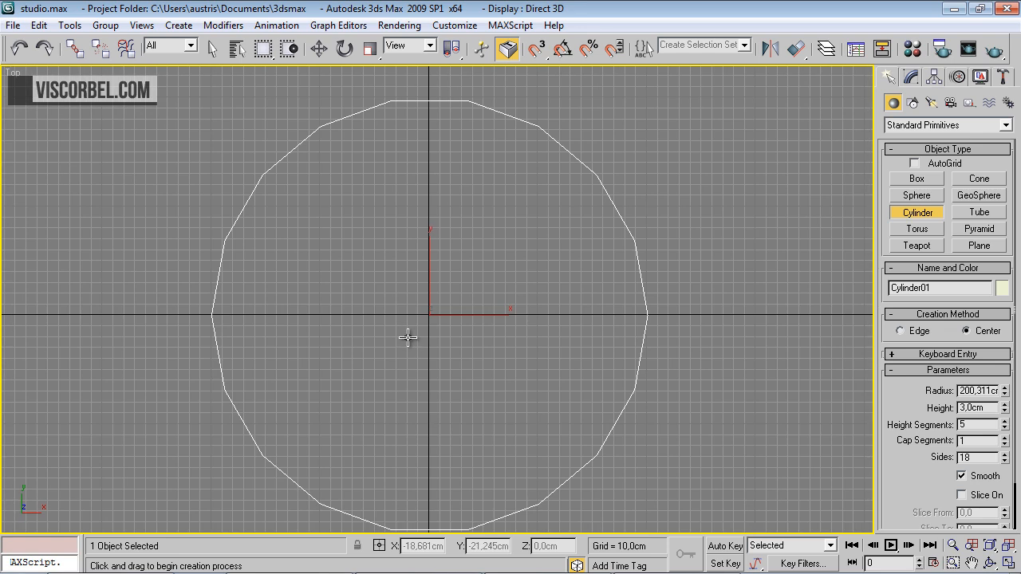
{"action": "key", "text": "F3"}
{"action": "mouse_move", "coordinate": [443, 310]}
{"action": "middle_mouse_down", "text": "alt"}
{"action": "mouse_move", "coordinate": [441, 293]}
{"action": "mouse_move", "coordinate": [436, 301]}
{"action": "middle_mouse_up", "text": "alt"}
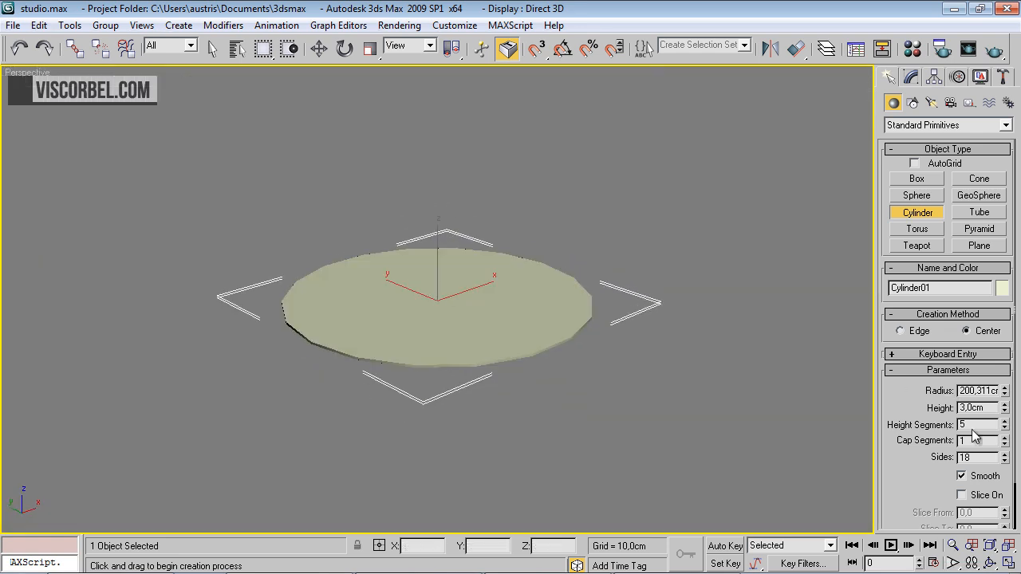
{"action": "double_click", "coordinate": [989, 409]}
{"action": "type", "text": "300"}
{"action": "key", "text": "Return"}
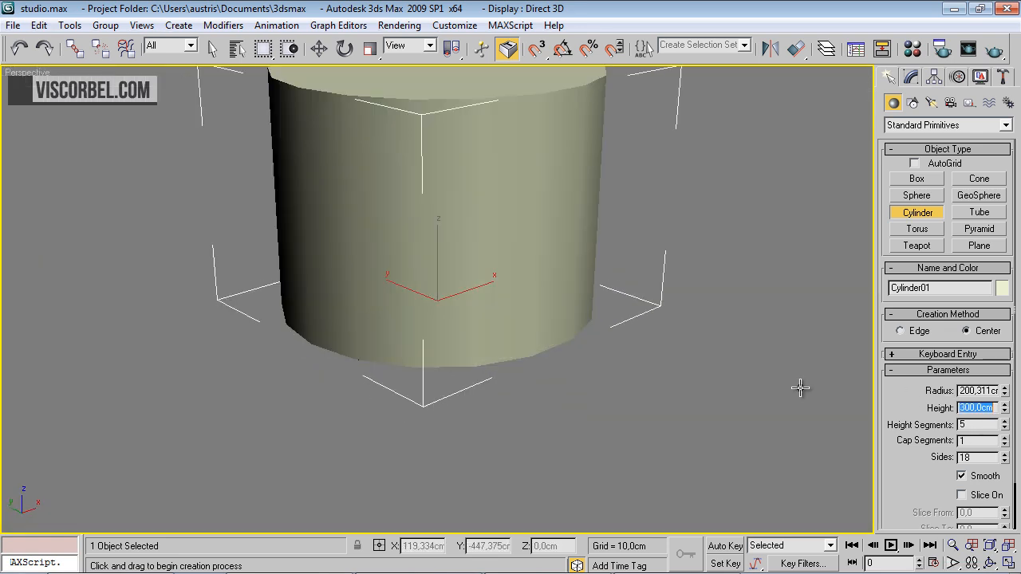
Display edged faces on the cylinder and set its height segments to 1
{"action": "double_click", "coordinate": [992, 425]}
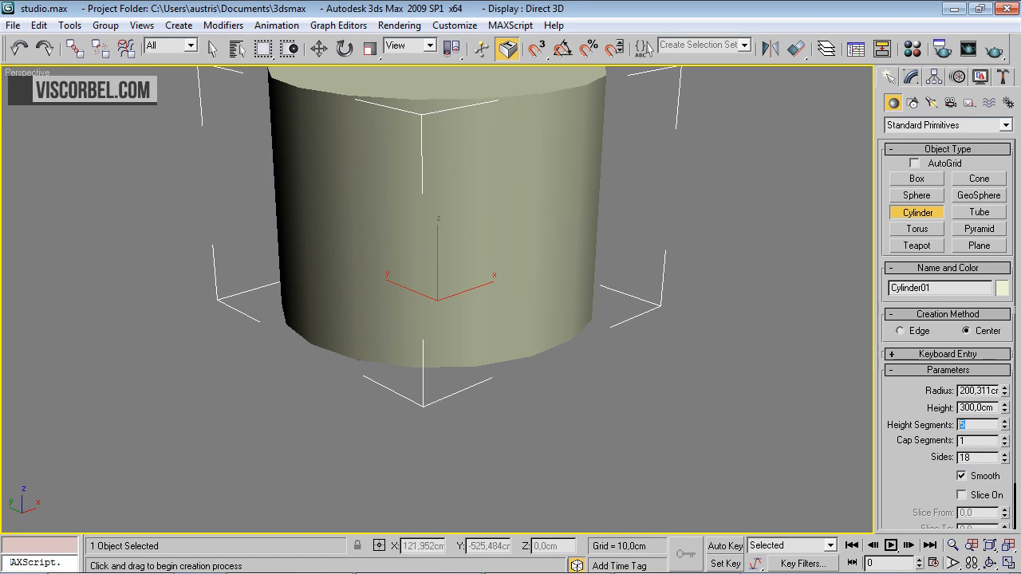
{"action": "scroll", "coordinate": [426, 212], "scroll_direction": "down", "scroll_amount": 3}
{"action": "key", "text": "F4"}
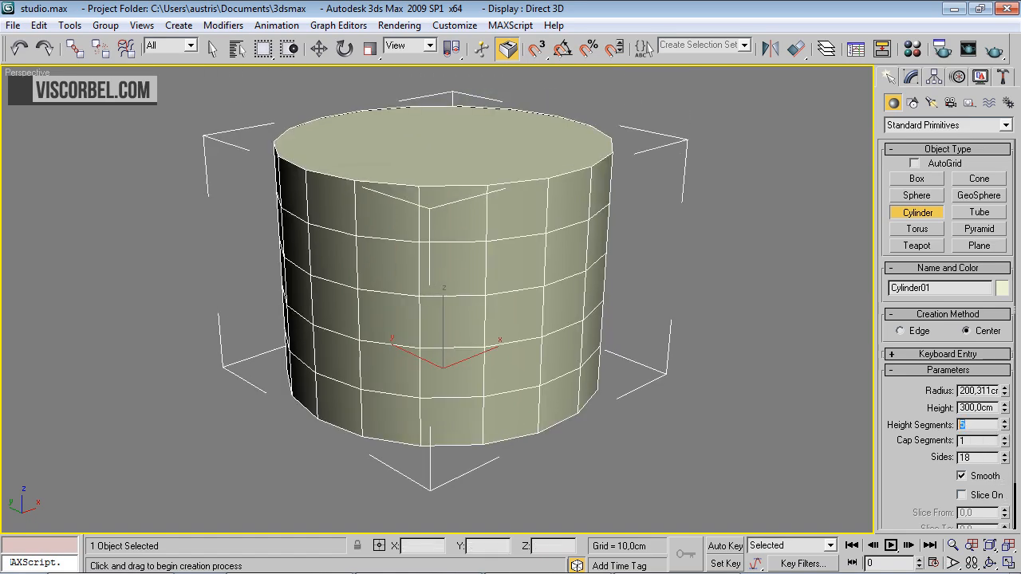
{"action": "type", "text": "1"}
{"action": "key", "text": "Return"}
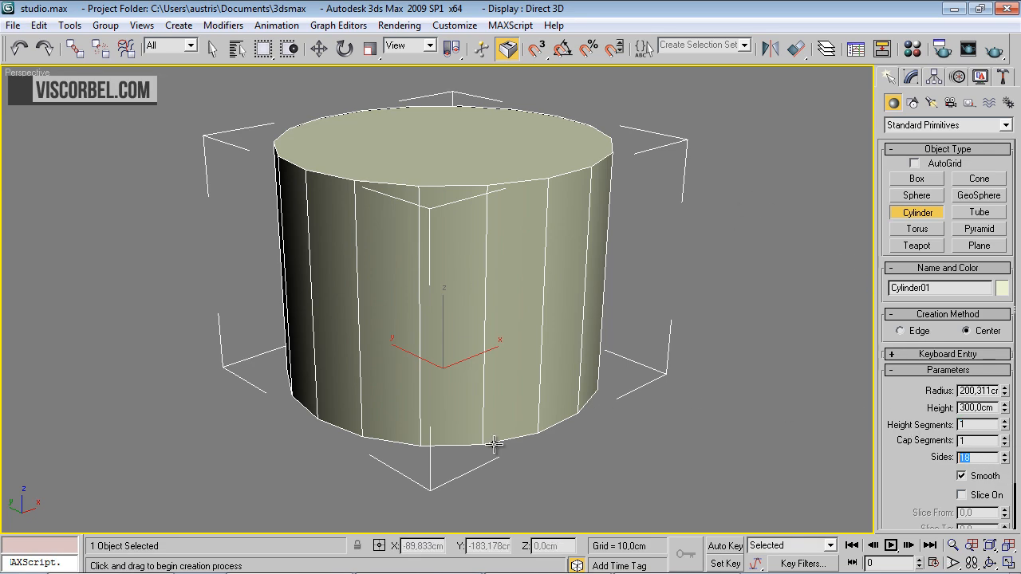
Set the cylinder's sides to 36 and convert it to an Editable Poly
{"action": "type", "text": "36"}
{"action": "key", "text": "Return"}
{"action": "middle_click_drag", "start_coordinate": [638, 354], "coordinate": [515, 381], "text": "alt"}
{"action": "right_click", "coordinate": [550, 285]}
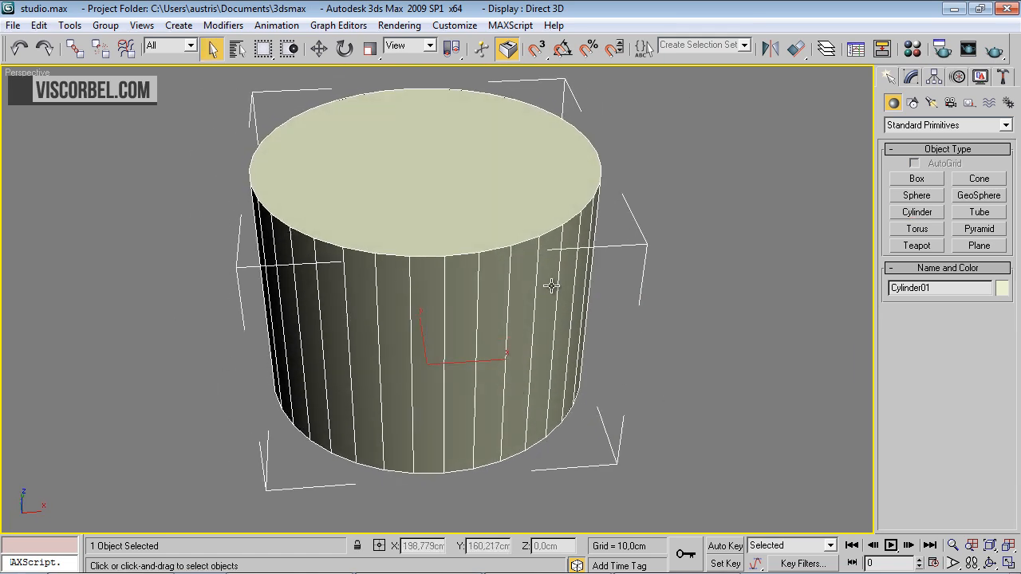
{"action": "right_click", "coordinate": [497, 217]}
{"action": "mouse_move", "coordinate": [647, 360]}
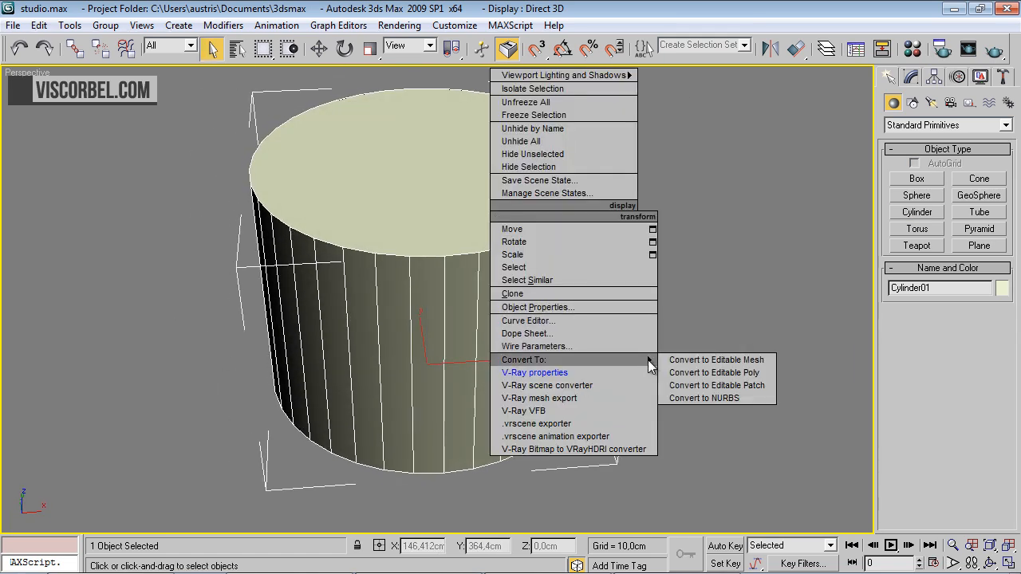
{"action": "left_click", "coordinate": [704, 371]}
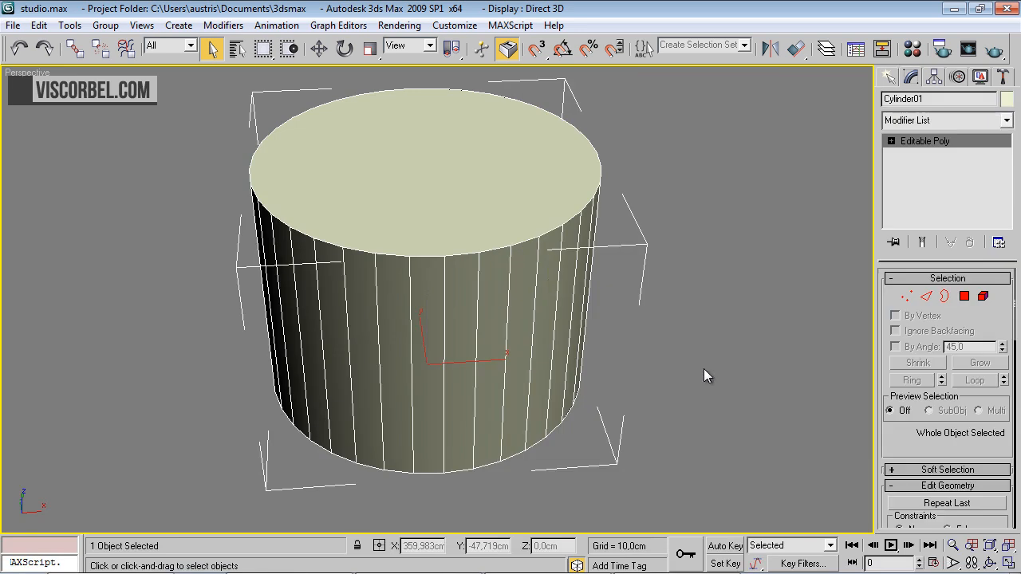
Delete the top cap polygon of the cylinder
{"action": "middle_click_drag", "start_coordinate": [342, 223], "coordinate": [401, 220], "text": "alt"}
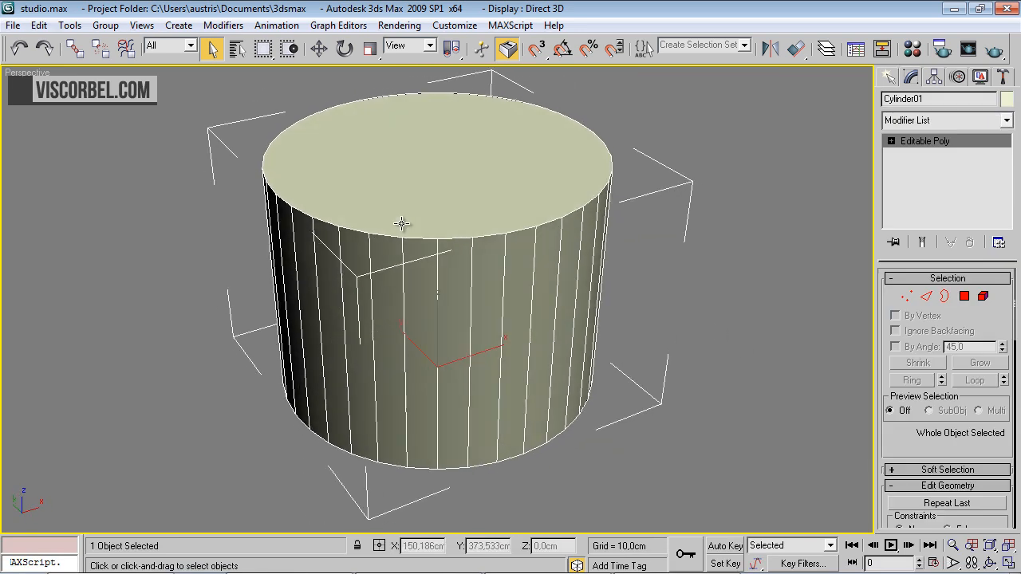
{"action": "key", "text": "4"}
{"action": "left_click", "coordinate": [464, 190]}
{"action": "key", "text": "Delete"}
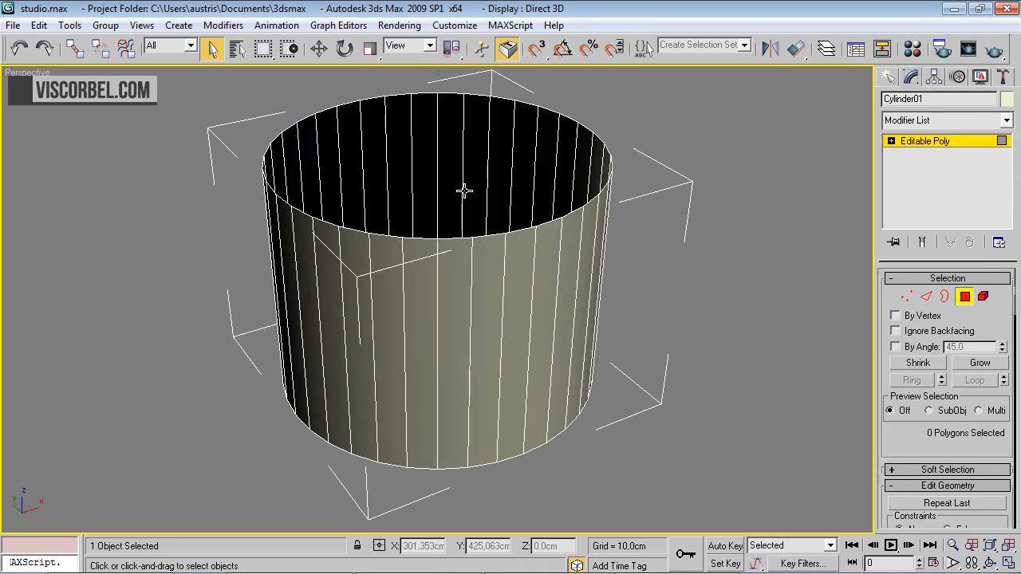
Inset the cylinder's bottom cap polygon by 1 cm as a group
{"action": "middle_click_drag", "start_coordinate": [549, 230], "coordinate": [469, 252], "text": "alt"}
{"action": "left_click", "coordinate": [457, 269]}
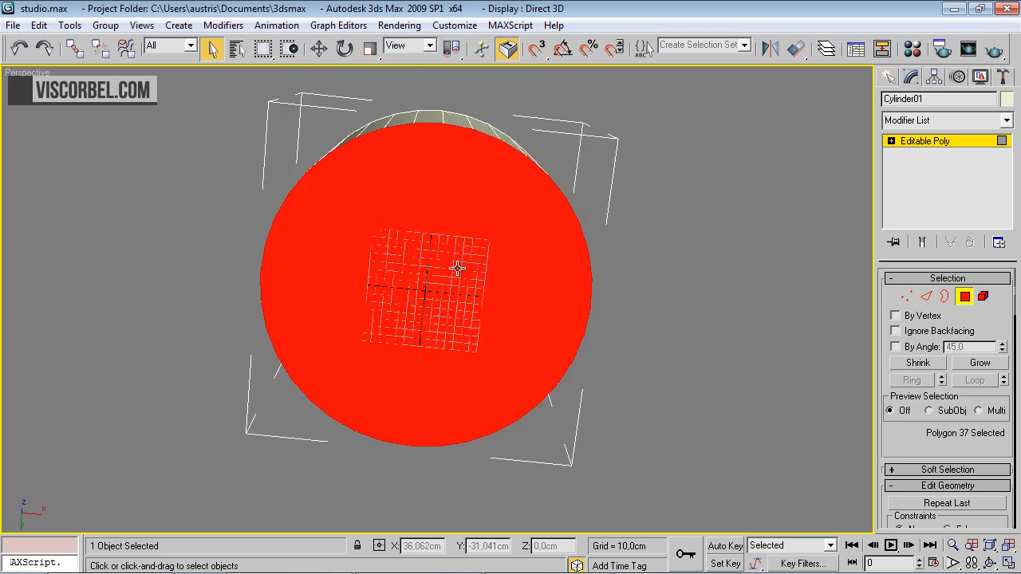
{"action": "right_click", "coordinate": [467, 252]}
{"action": "left_click", "coordinate": [371, 336]}
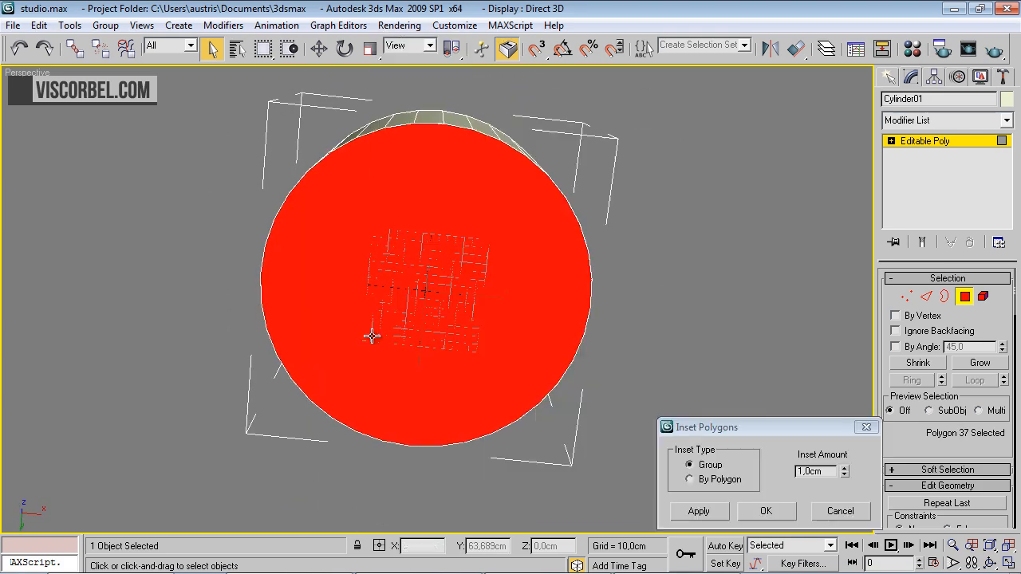
{"action": "left_click", "coordinate": [765, 514]}
Widen the command panel to two columns and collapse the inset bottom polygon to a single centre point
{"action": "scroll", "coordinate": [944, 431], "scroll_direction": "down", "scroll_amount": 10}
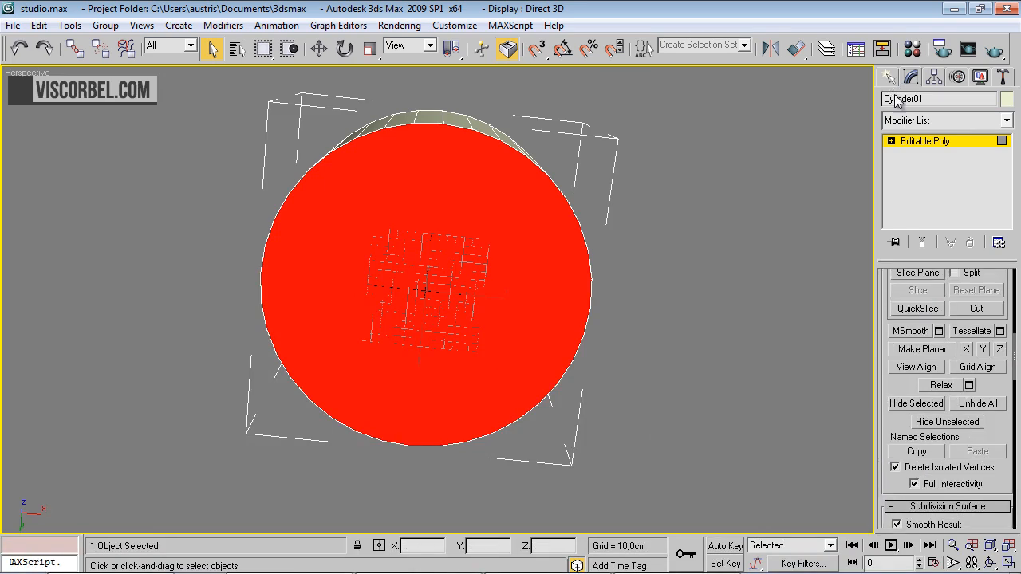
{"action": "scroll", "coordinate": [944, 423], "scroll_direction": "down", "scroll_amount": 10}
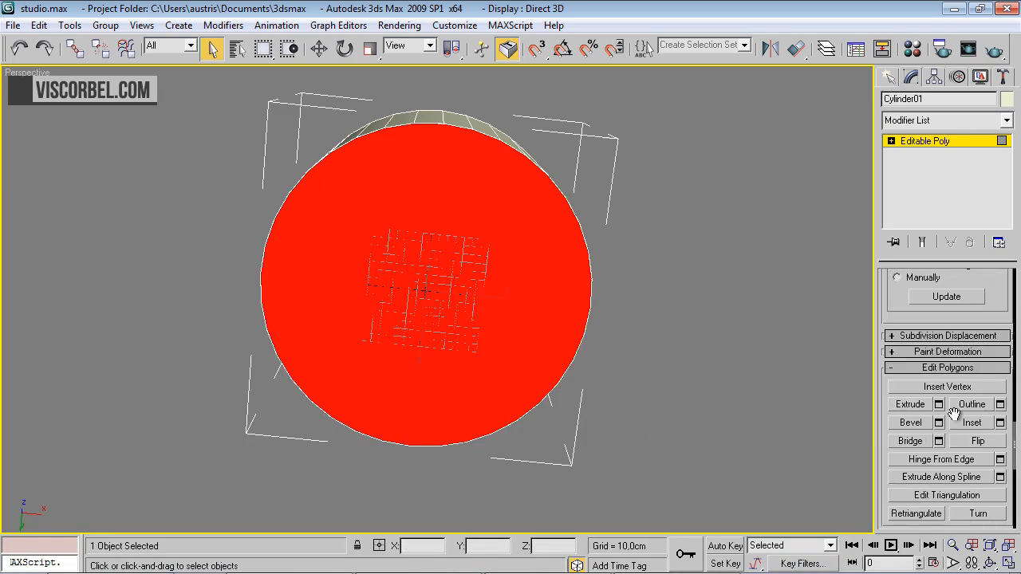
{"action": "scroll", "coordinate": [953, 415], "scroll_direction": "down", "scroll_amount": 5}
{"action": "scroll", "coordinate": [979, 383], "scroll_direction": "up", "scroll_amount": 8}
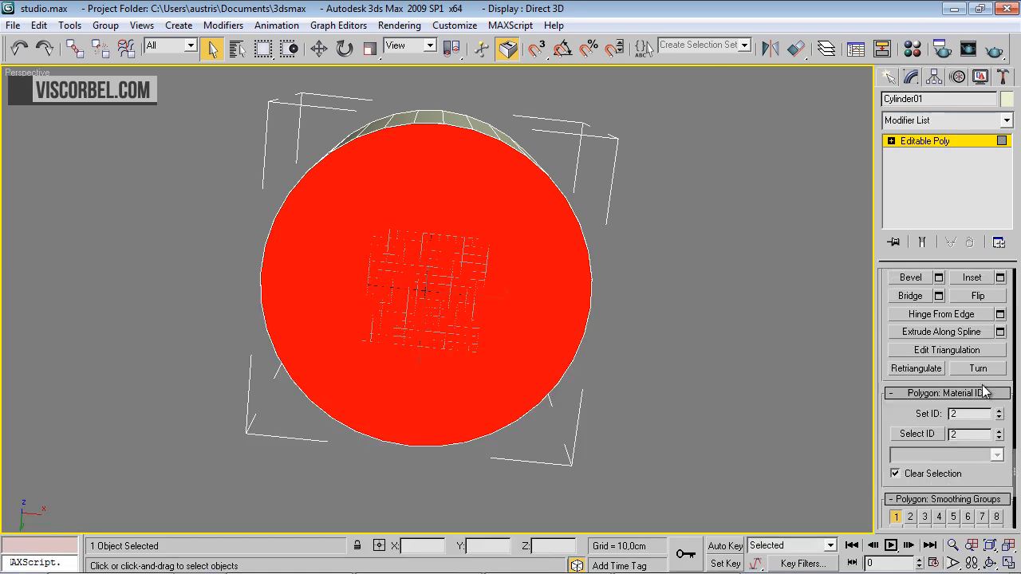
{"action": "scroll", "coordinate": [979, 375], "scroll_direction": "up", "scroll_amount": 5}
{"action": "left_click_drag", "start_coordinate": [875, 341], "coordinate": [833, 347]}
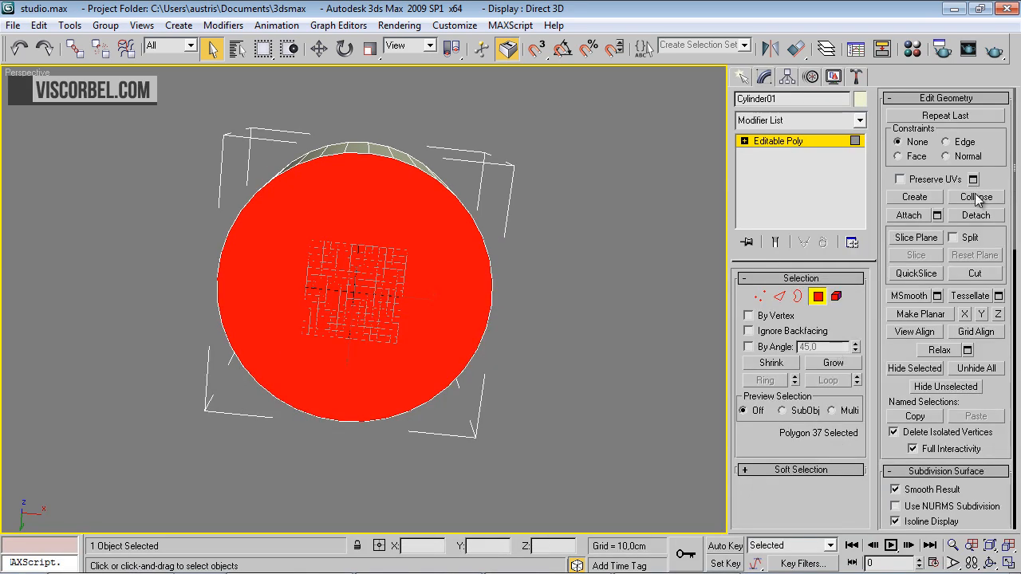
{"action": "left_click", "coordinate": [977, 198]}
Hide the grid and select the full edge loop where the cylinder's wall meets its floor
{"action": "middle_click_drag", "start_coordinate": [474, 319], "coordinate": [485, 301], "text": "alt"}
{"action": "key", "text": "g"}
{"action": "scroll", "coordinate": [419, 381], "scroll_direction": "up", "scroll_amount": 3}
{"action": "scroll", "coordinate": [482, 239], "scroll_direction": "up", "scroll_amount": 3}
{"action": "middle_click_drag", "start_coordinate": [481, 212], "coordinate": [397, 531]}
{"action": "middle_click_drag", "start_coordinate": [367, 103], "coordinate": [439, 255]}
{"action": "key", "text": "2"}
{"action": "left_click", "coordinate": [390, 314]}
{"action": "middle_click_drag", "start_coordinate": [391, 343], "coordinate": [659, 289], "text": "alt"}
{"action": "left_click", "coordinate": [828, 380]}
{"action": "middle_click_drag", "start_coordinate": [610, 389], "coordinate": [390, 292], "text": "alt"}
Chamfer the selected floor edge loop by about 41.5 cm with 10 segments
{"action": "right_click", "coordinate": [392, 273]}
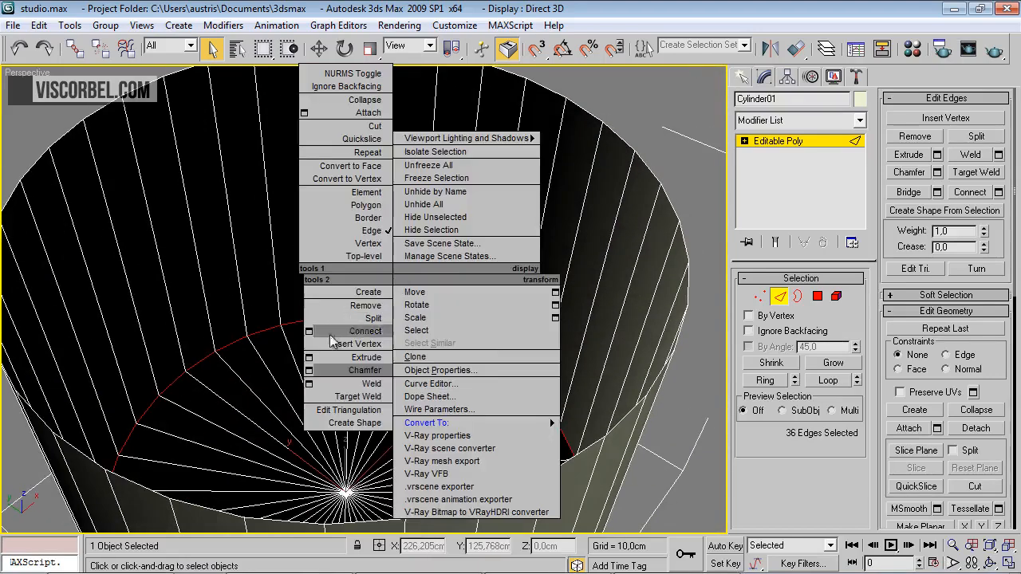
{"action": "left_click", "coordinate": [309, 370]}
{"action": "left_click_drag", "start_coordinate": [726, 465], "coordinate": [453, 218]}
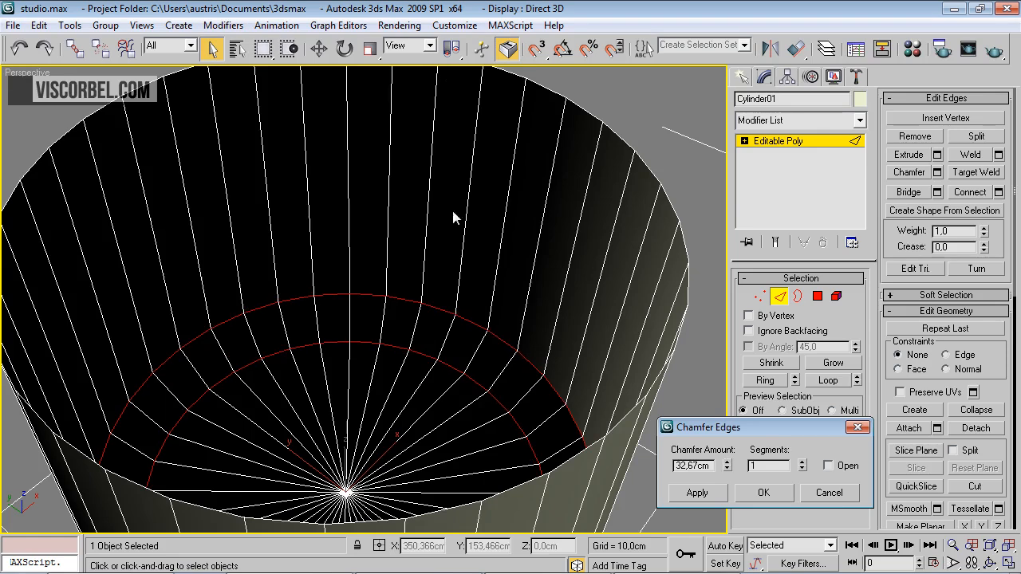
{"action": "middle_click_drag", "start_coordinate": [446, 416], "coordinate": [313, 353], "text": "alt"}
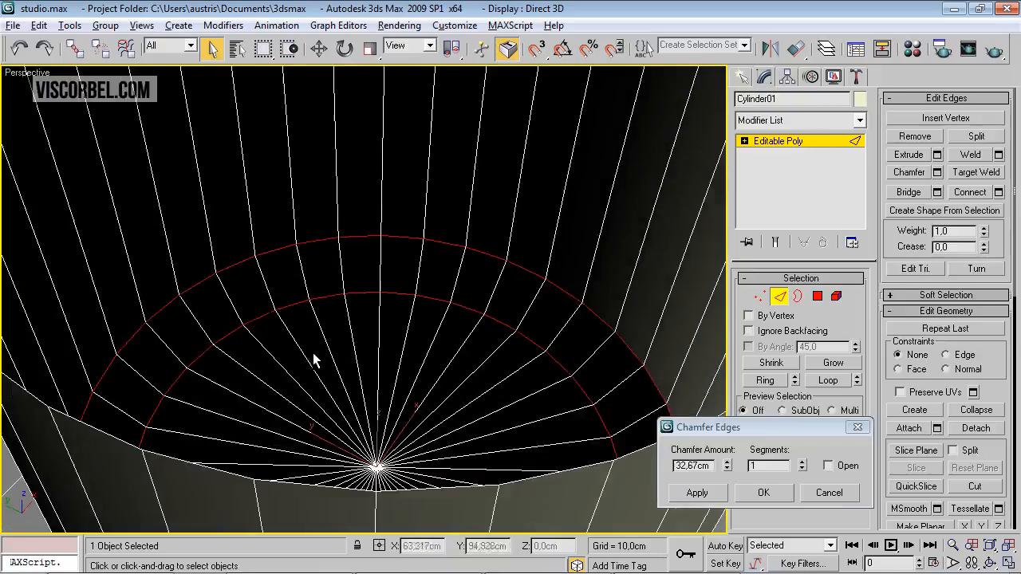
{"action": "left_click_drag", "start_coordinate": [726, 466], "coordinate": [724, 441]}
{"action": "left_click_drag", "start_coordinate": [804, 465], "coordinate": [804, 466]}
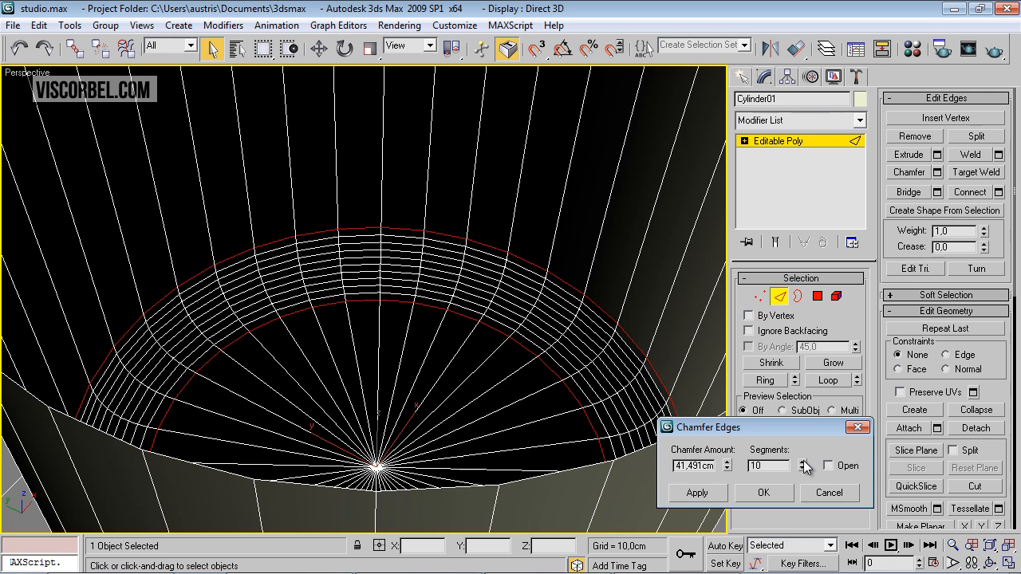
{"action": "left_click", "coordinate": [762, 493]}
Delete all polygons on the negative Y half of the cylinder in the Top view
{"action": "key", "text": "t"}
{"action": "key", "text": "z"}
{"action": "middle_click_drag", "start_coordinate": [407, 291], "coordinate": [411, 280]}
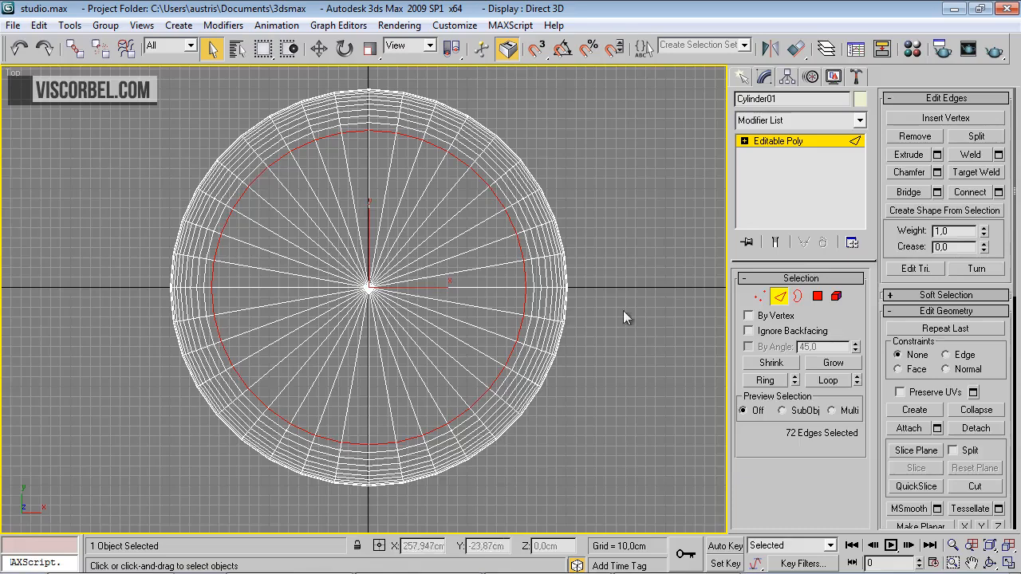
{"action": "left_click", "coordinate": [818, 296]}
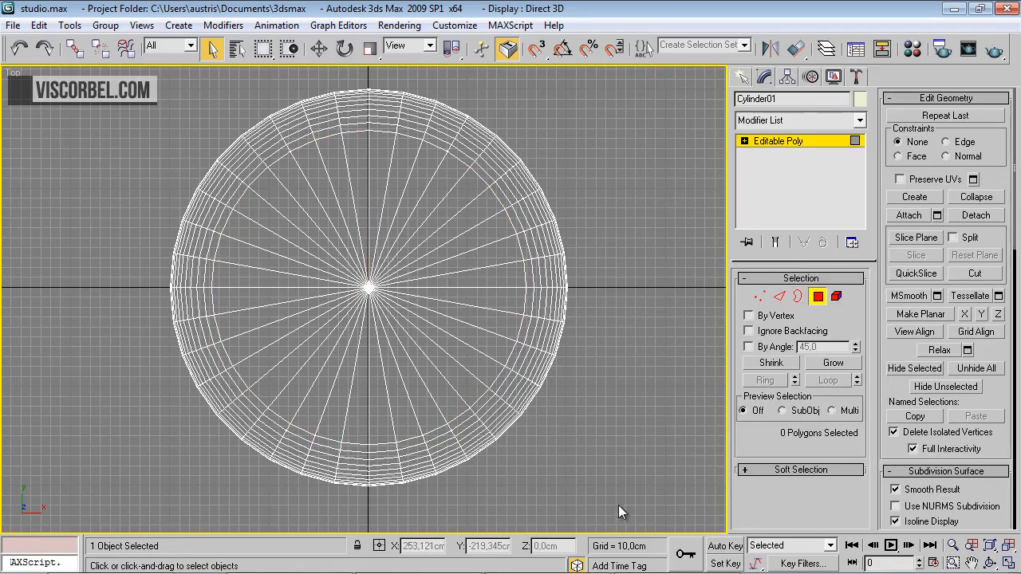
{"action": "left_click_drag", "start_coordinate": [294, 407], "coordinate": [93, 288]}
{"action": "key", "text": "Delete"}
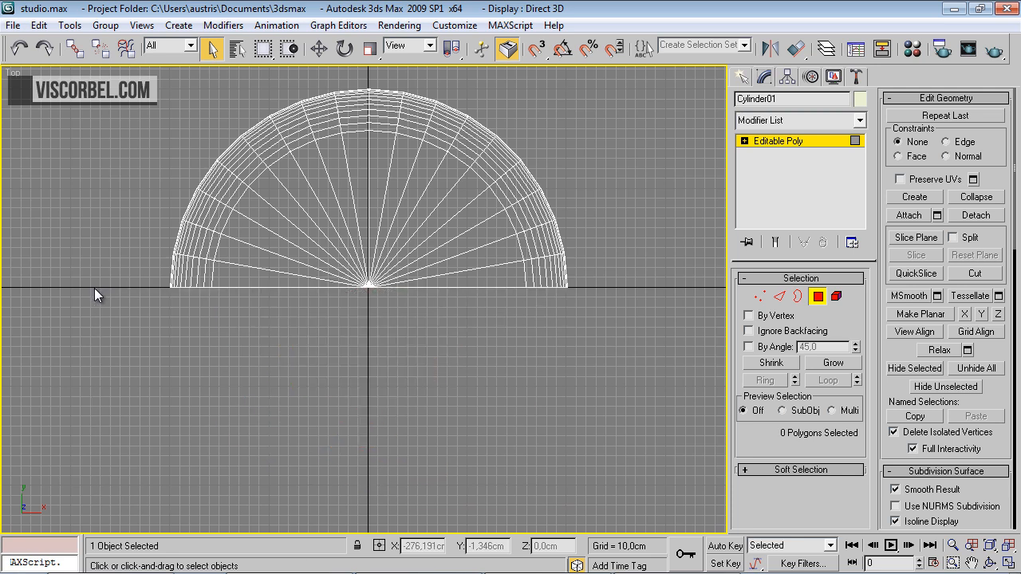
Select the whole half-cylinder element in the Perspective view and flip its normals inward
{"action": "key", "text": "p"}
{"action": "middle_click_drag", "start_coordinate": [361, 359], "coordinate": [307, 232], "text": "alt"}
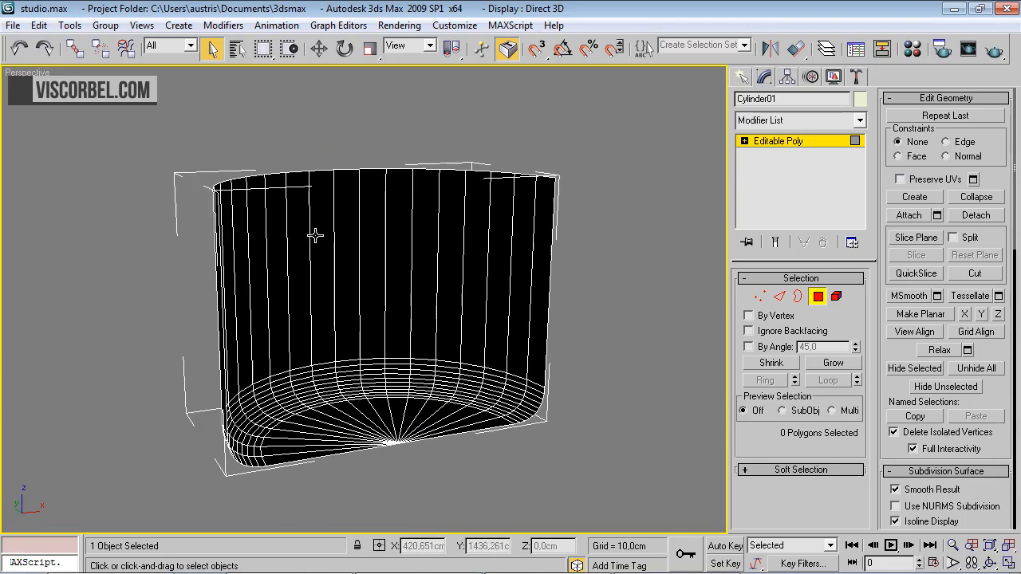
{"action": "right_click", "coordinate": [438, 307]}
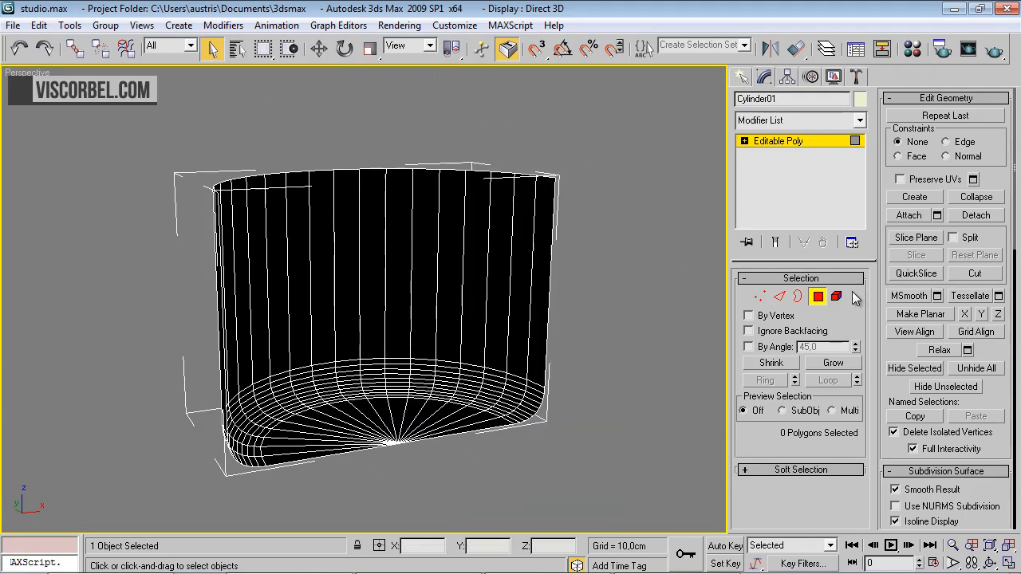
{"action": "left_click", "coordinate": [838, 296]}
{"action": "left_click", "coordinate": [418, 312]}
{"action": "middle_click_drag", "start_coordinate": [458, 345], "coordinate": [481, 356], "text": "alt"}
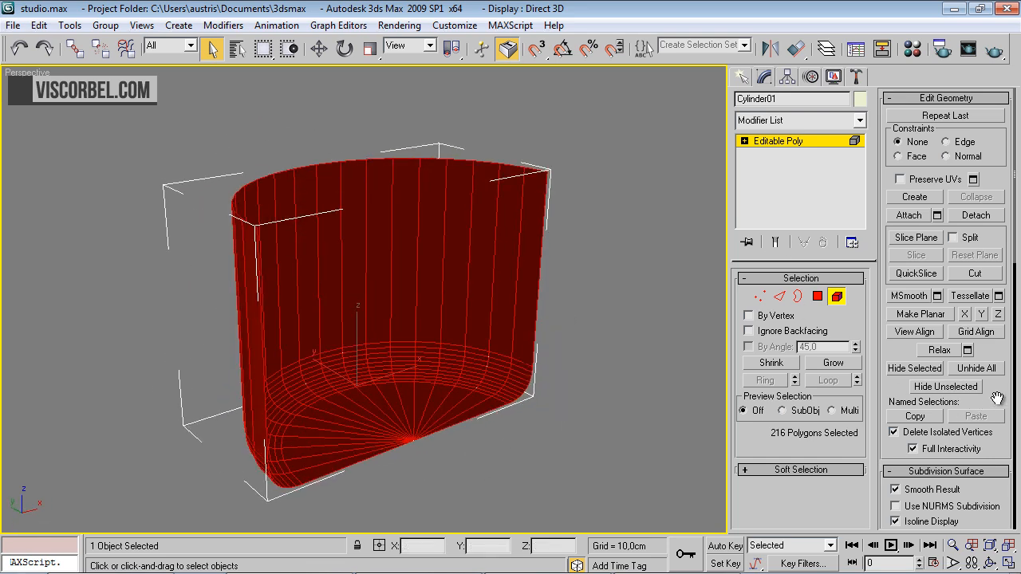
{"action": "scroll", "coordinate": [997, 398], "scroll_direction": "down", "scroll_amount": 10}
{"action": "middle_click_drag", "start_coordinate": [586, 359], "coordinate": [519, 311], "text": "alt"}
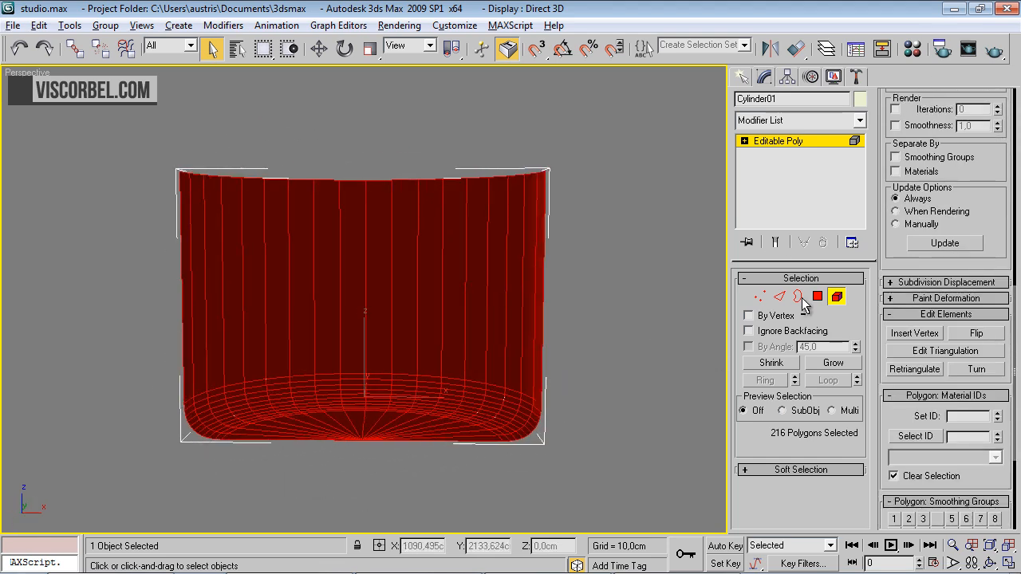
{"action": "left_click", "coordinate": [971, 335]}
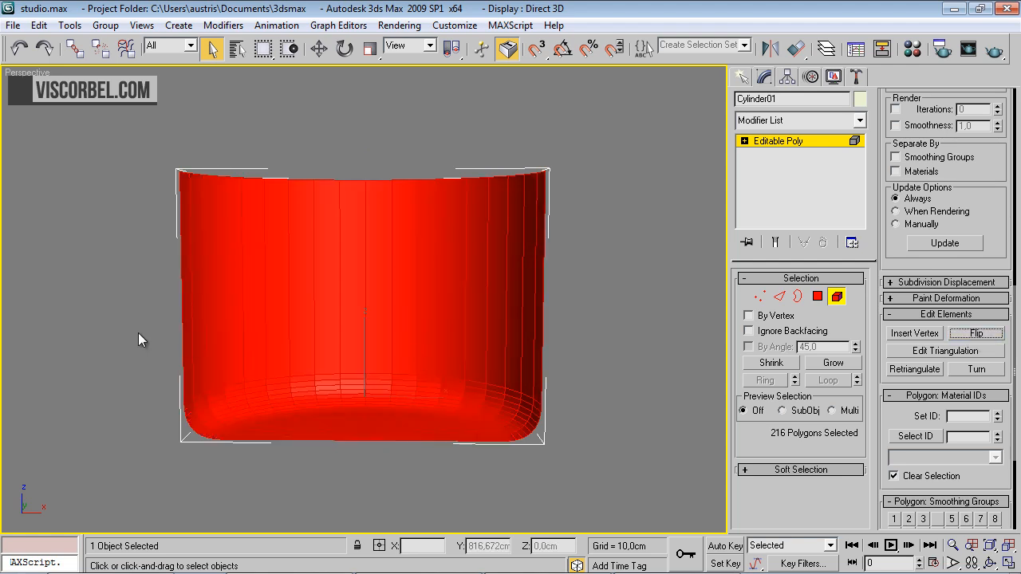
Deselect the element, turn off edged faces and examine the shading of the rounded floor transition up close
{"action": "middle_click_drag", "start_coordinate": [138, 333], "coordinate": [408, 351], "text": "alt"}
{"action": "left_click", "coordinate": [640, 282]}
{"action": "key", "text": "F4"}
{"action": "middle_click_drag", "start_coordinate": [417, 250], "coordinate": [423, 339], "text": "alt"}
{"action": "scroll", "coordinate": [403, 228], "scroll_direction": "up", "scroll_amount": 5}
{"action": "scroll", "coordinate": [424, 339], "scroll_direction": "up", "scroll_amount": 2}
{"action": "middle_click_drag", "start_coordinate": [412, 280], "coordinate": [415, 287], "text": "alt"}
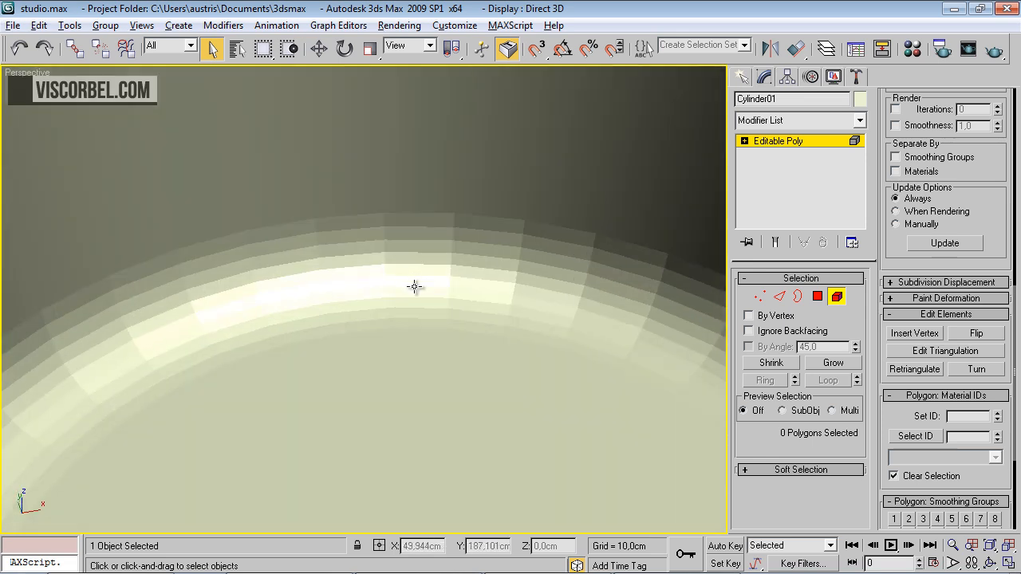
{"action": "middle_click_drag", "start_coordinate": [380, 344], "coordinate": [381, 316], "text": "alt"}
{"action": "scroll", "coordinate": [386, 231], "scroll_direction": "down", "scroll_amount": 3}
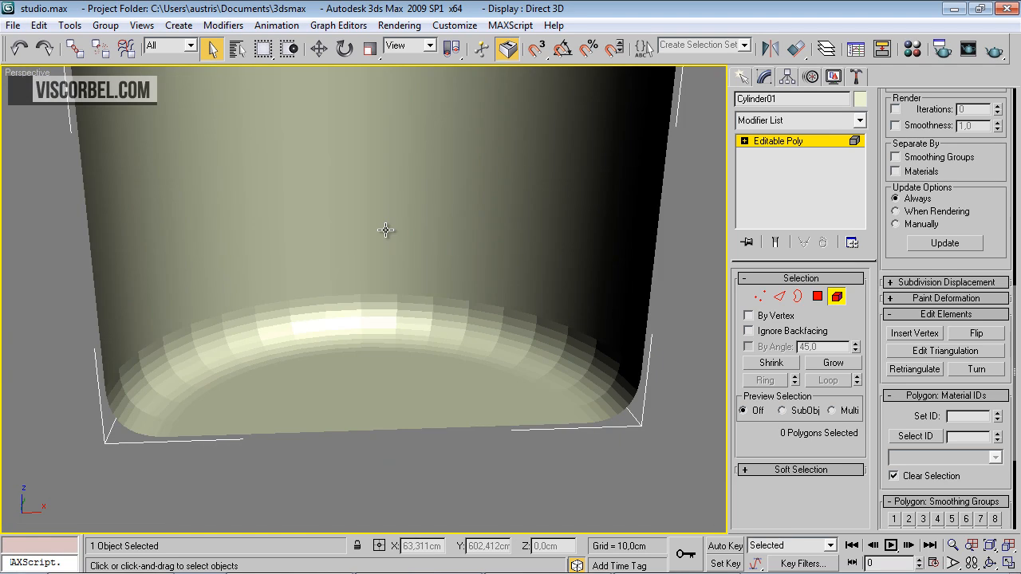
Clear the smoothing groups on all polygons and auto smooth them with a threshold of 45
{"action": "key", "text": "4"}
{"action": "key", "text": "ctrl+a"}
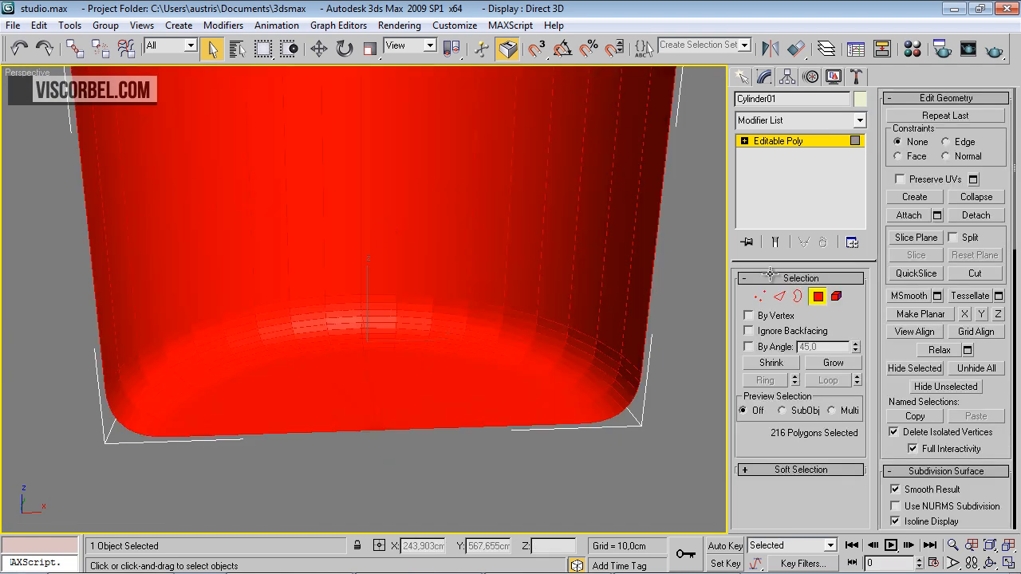
{"action": "scroll", "coordinate": [998, 382], "scroll_direction": "down", "scroll_amount": 10}
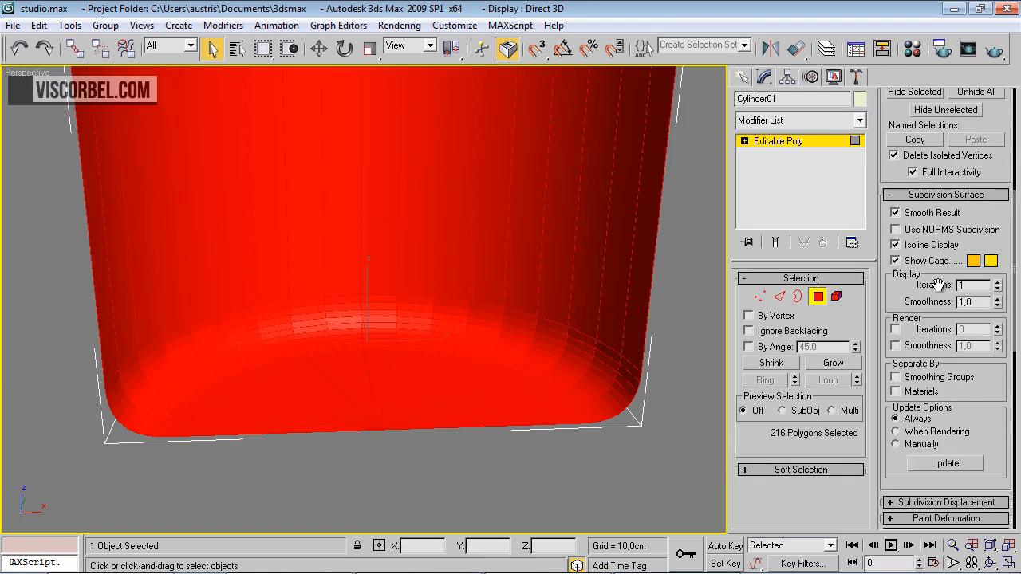
{"action": "scroll", "coordinate": [937, 293], "scroll_direction": "down", "scroll_amount": 1}
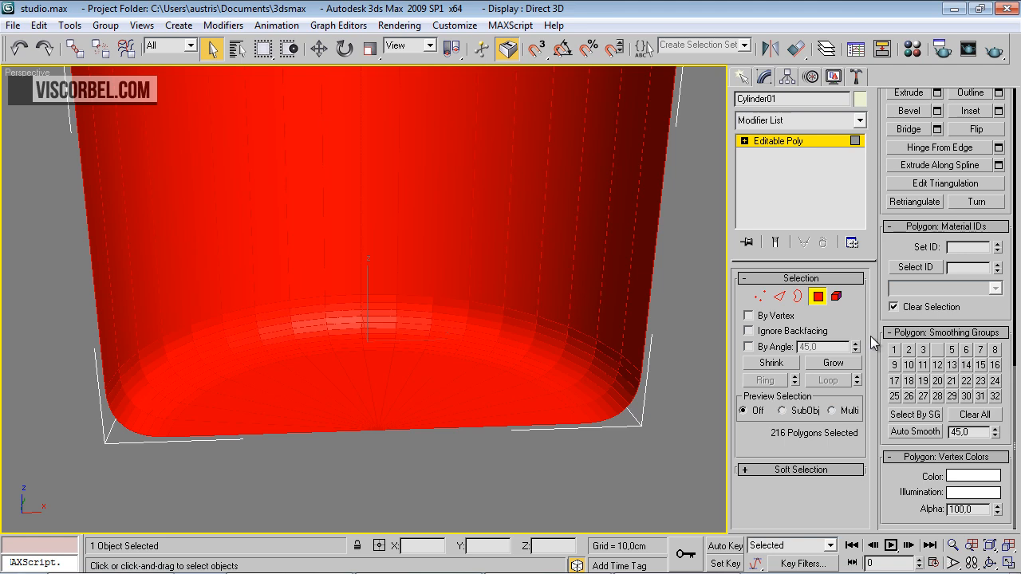
{"action": "left_click", "coordinate": [962, 417]}
{"action": "left_click", "coordinate": [924, 433]}
{"action": "left_click", "coordinate": [363, 477]}
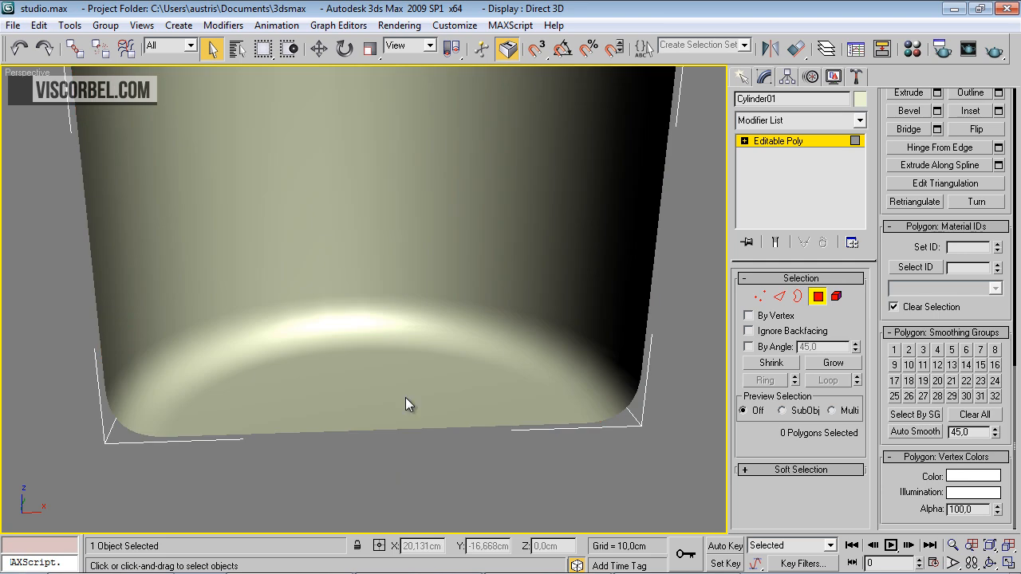
Leave polygon editing and deselect the half-cylinder backdrop
{"action": "middle_click_drag", "start_coordinate": [360, 332], "coordinate": [707, 192], "text": "alt"}
{"action": "scroll", "coordinate": [370, 327], "scroll_direction": "down", "scroll_amount": 3}
{"action": "left_click", "coordinate": [814, 144]}
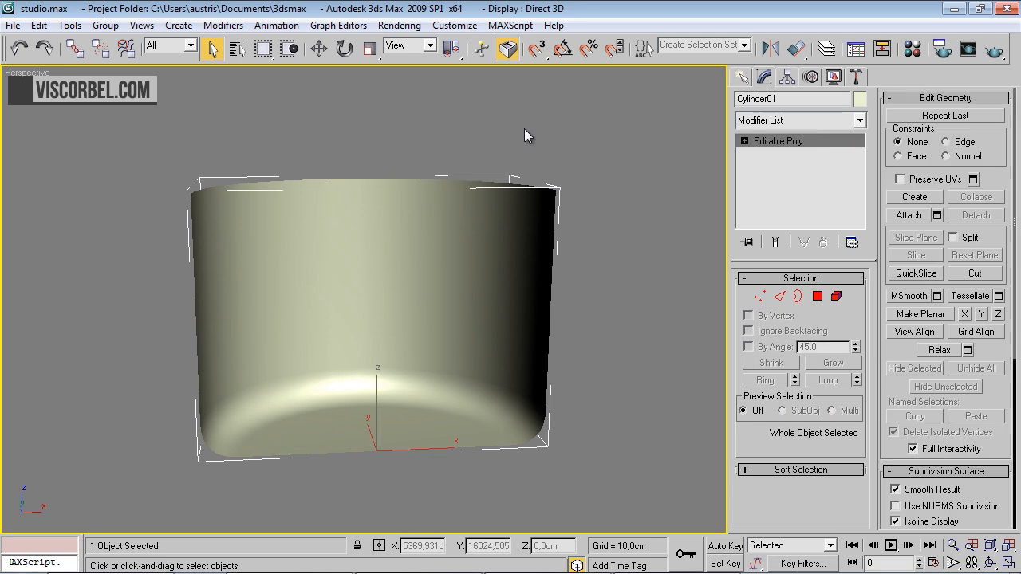
{"action": "left_click", "coordinate": [457, 116]}
Create a VRayPhysicalCamera in the Top view, outside the backdrop's open side and aimed inward along Y, with a target distance of about 149 cm
{"action": "key", "text": "t"}
{"action": "middle_click_drag", "start_coordinate": [520, 208], "coordinate": [543, 282]}
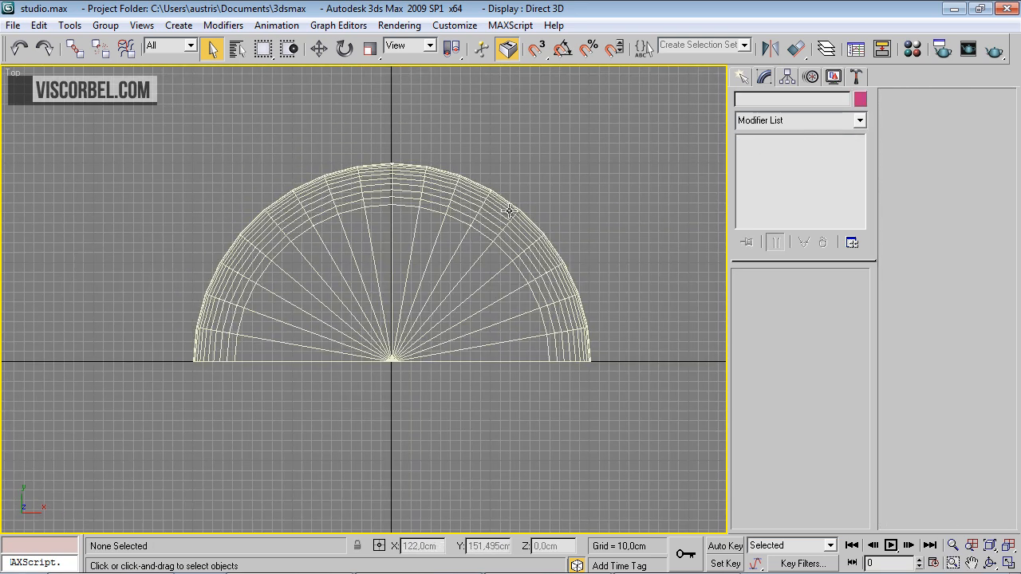
{"action": "left_click", "coordinate": [742, 76]}
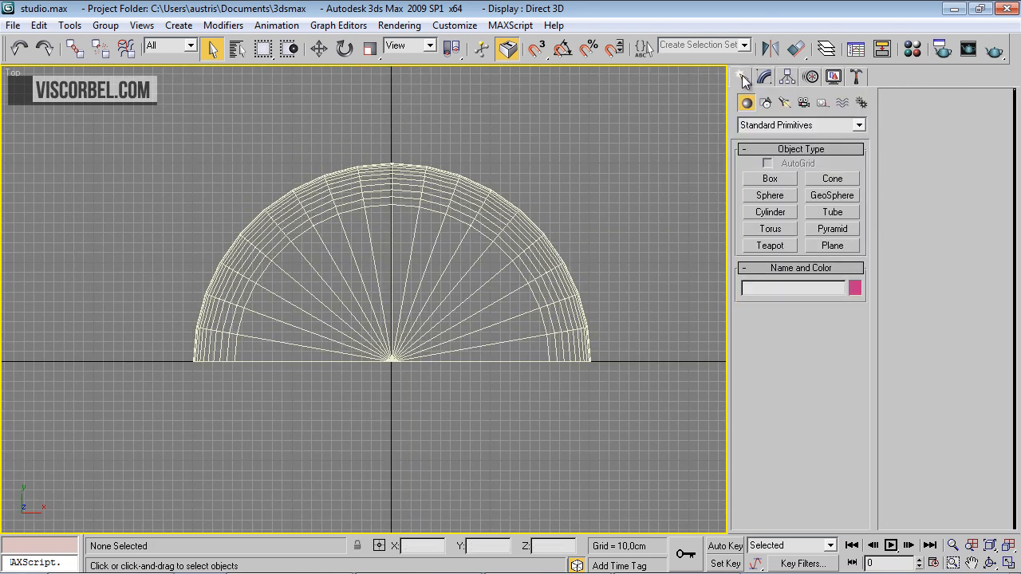
{"action": "left_click", "coordinate": [803, 102]}
{"action": "left_click", "coordinate": [800, 126]}
{"action": "left_click", "coordinate": [791, 149]}
{"action": "left_click", "coordinate": [832, 179]}
{"action": "middle_click_drag", "start_coordinate": [482, 416], "coordinate": [491, 379]}
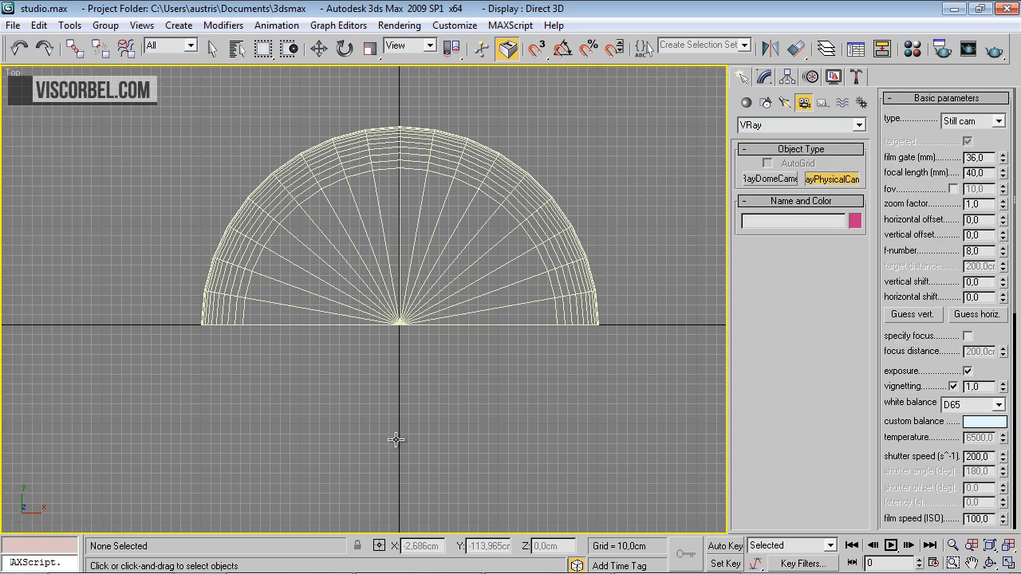
{"action": "left_click_drag", "start_coordinate": [398, 387], "coordinate": [401, 235]}
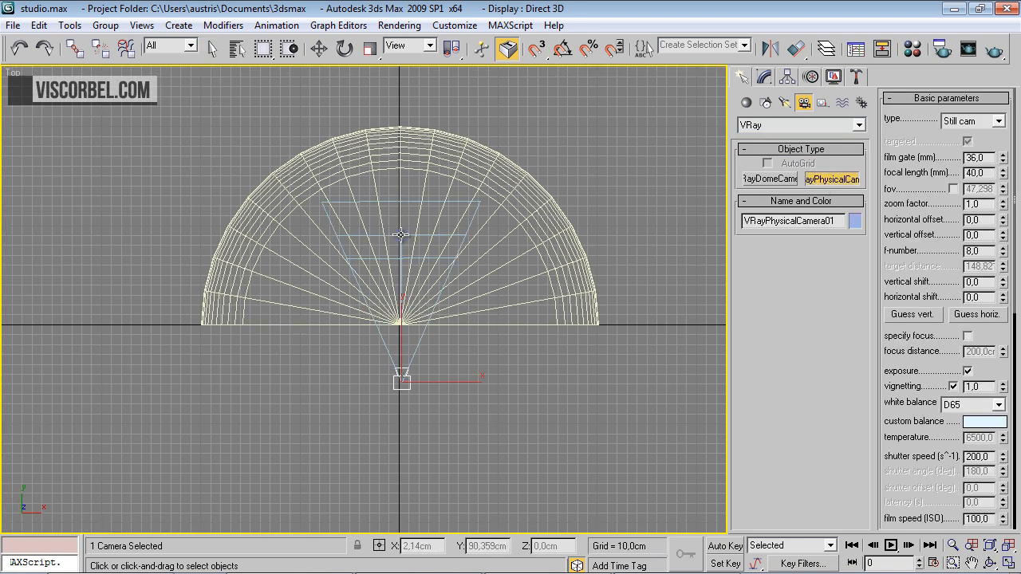
Set the camera's focal length to 35 mm
{"action": "double_click", "coordinate": [988, 173]}
{"action": "type", "text": "35"}
{"action": "key", "text": "Return"}
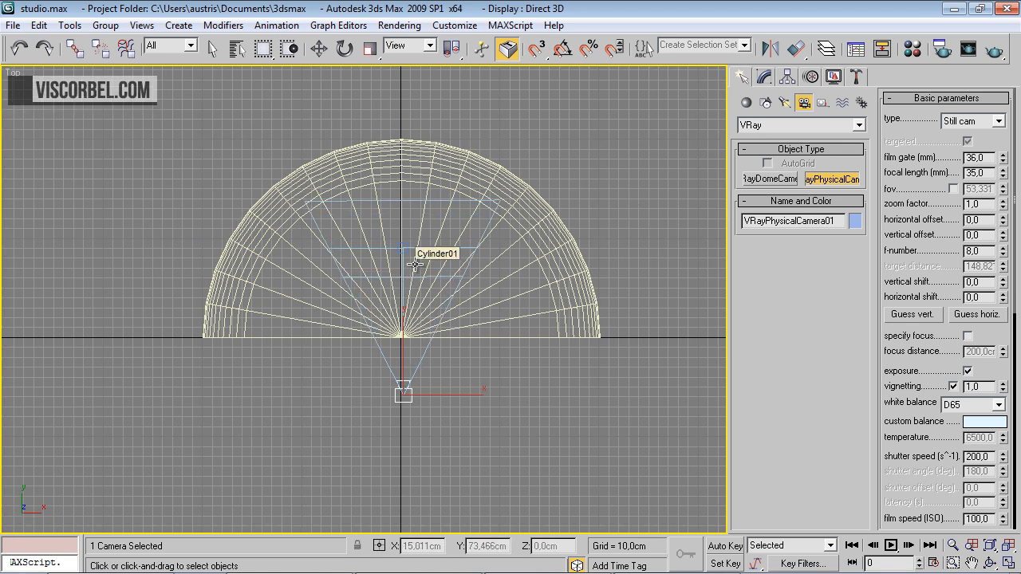
Frame the backdrop's floor and back wall through the physical camera in shaded display and render a test image
{"action": "key", "text": "c"}
{"action": "key", "text": "F3"}
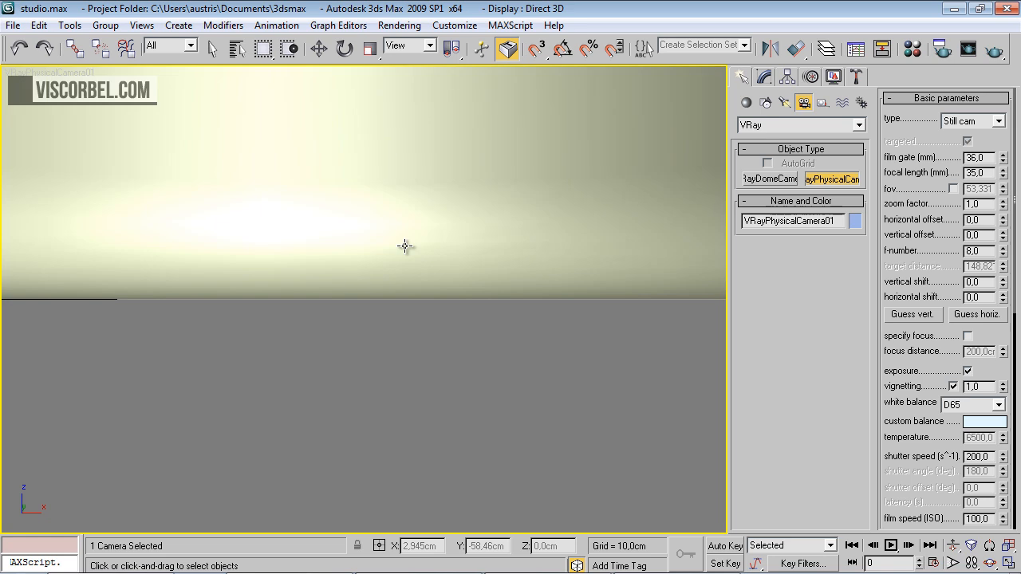
{"action": "mouse_move", "coordinate": [406, 194]}
{"action": "middle_mouse_down"}
{"action": "mouse_move", "coordinate": [406, 360]}
{"action": "mouse_move", "coordinate": [417, 399]}
{"action": "mouse_move", "coordinate": [451, 330]}
{"action": "mouse_move", "coordinate": [426, 328]}
{"action": "middle_mouse_up"}
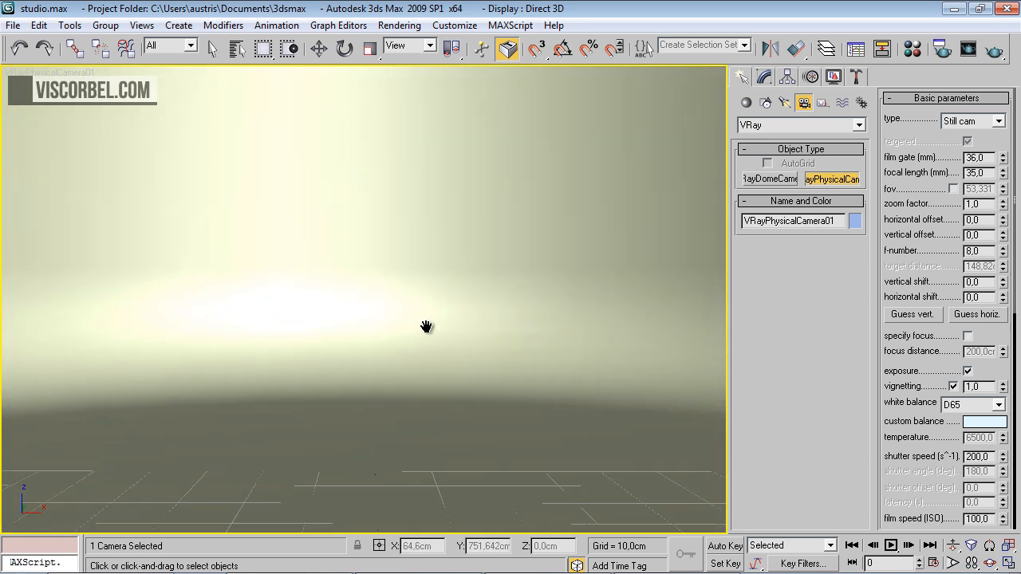
{"action": "left_click", "coordinate": [994, 51]}
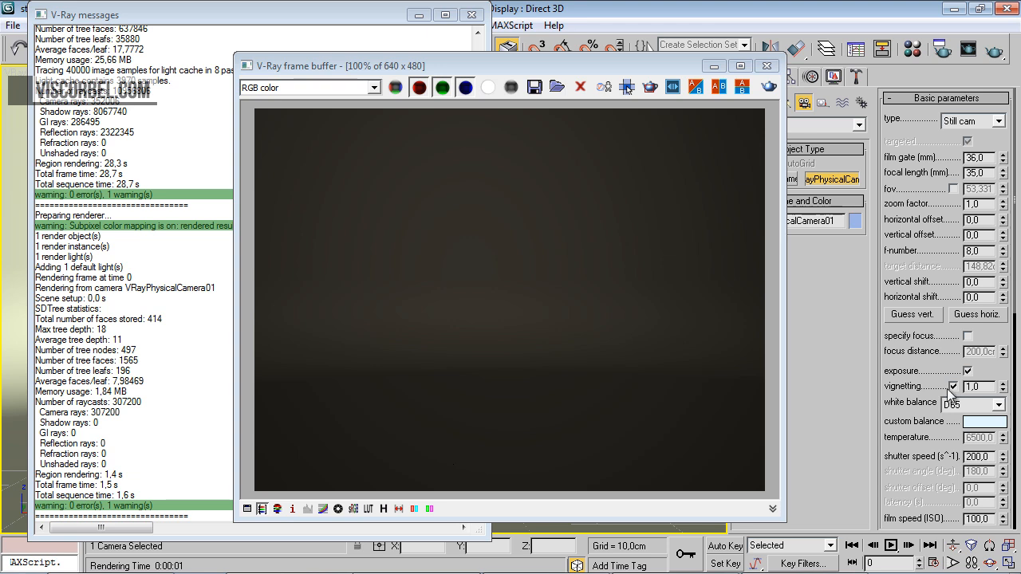
Set the camera's shutter speed to 10 and render the camera view again
{"action": "left_click_drag", "start_coordinate": [908, 417], "coordinate": [960, 323]}
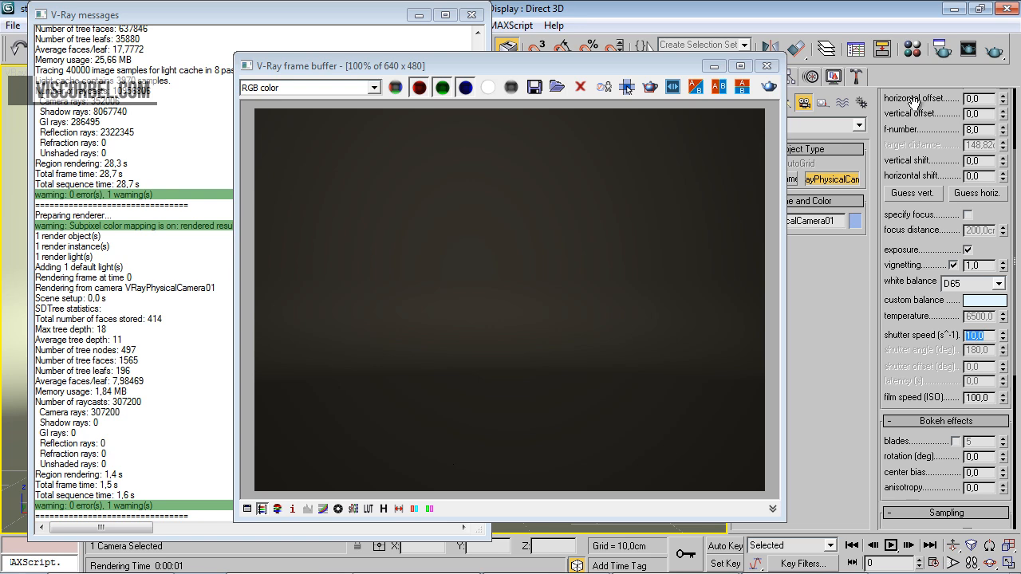
{"action": "left_click", "coordinate": [772, 86]}
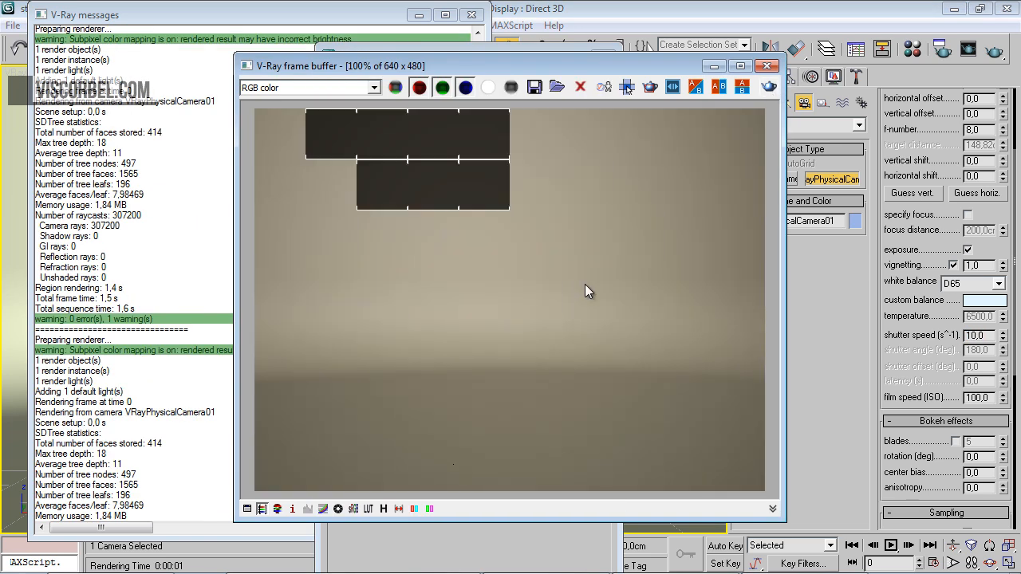
{"action": "left_click", "coordinate": [471, 16]}
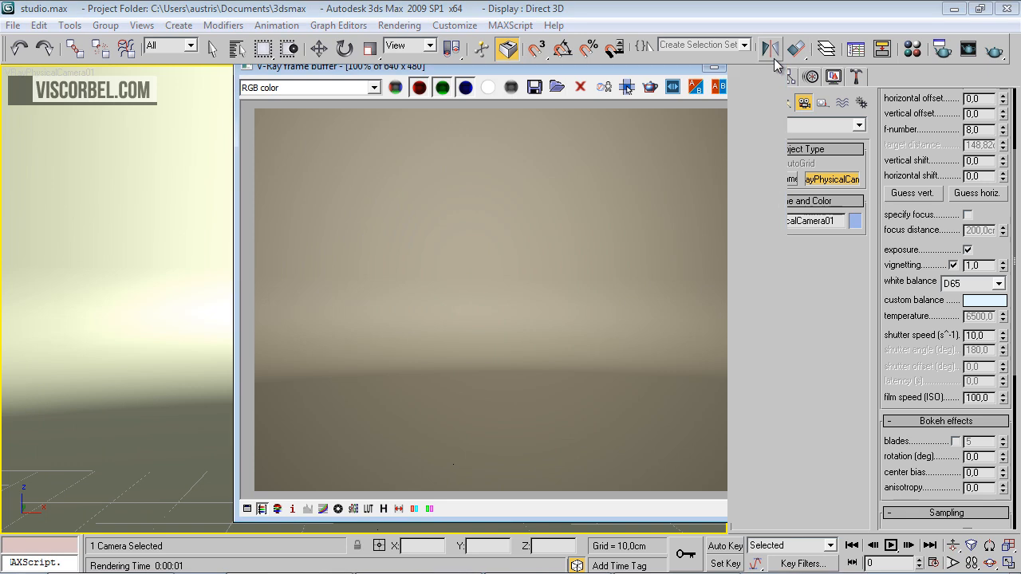
Open the Material Editor and load a VRayMtl into the first sample slot
{"action": "key", "text": "m"}
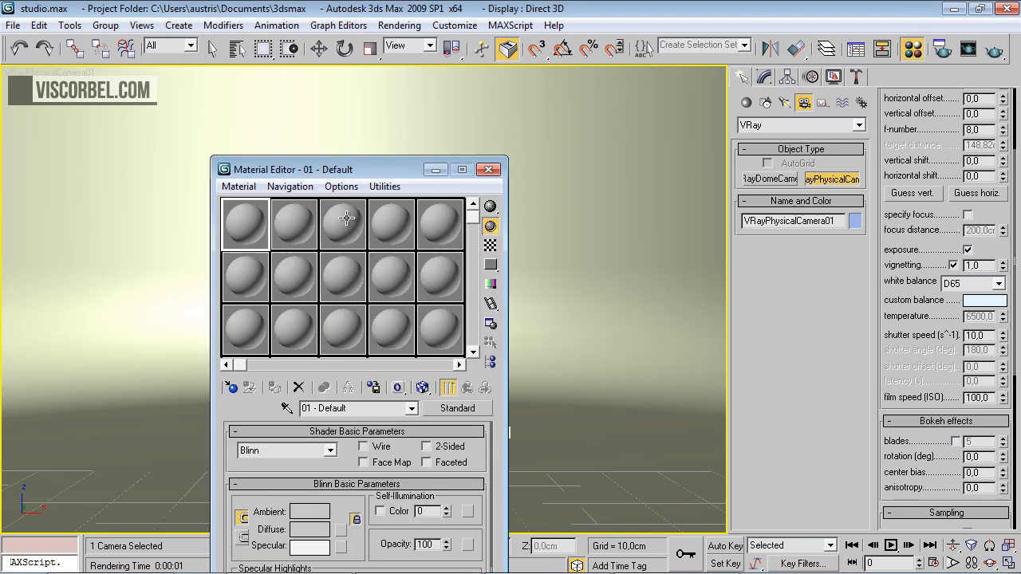
{"action": "left_click_drag", "start_coordinate": [333, 166], "coordinate": [526, 40]}
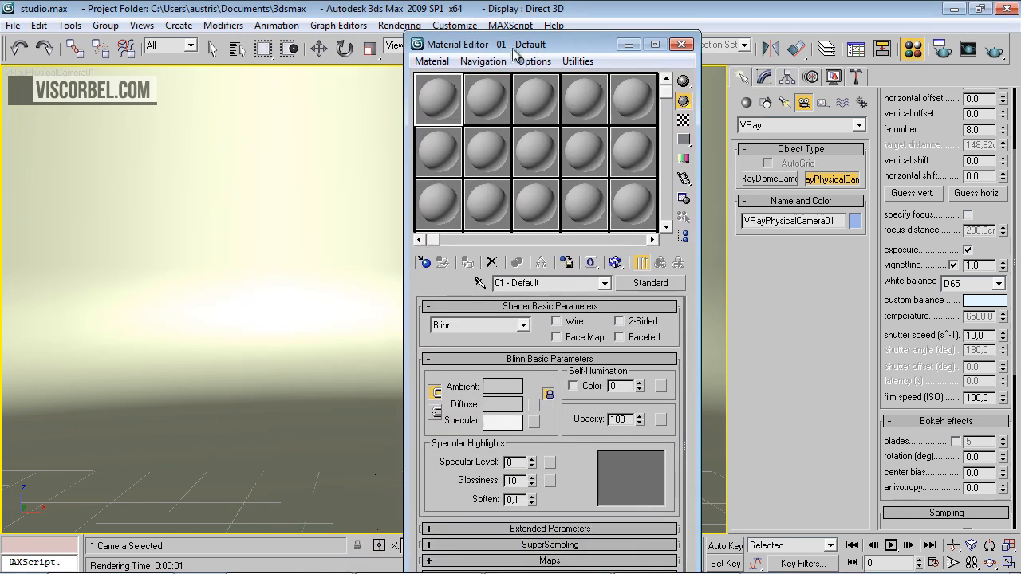
{"action": "left_click", "coordinate": [424, 262]}
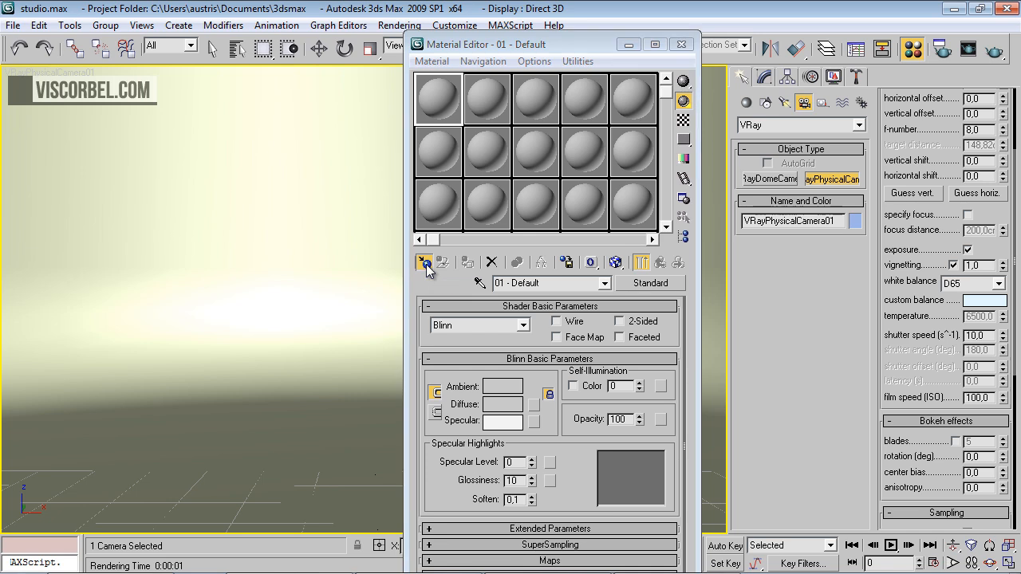
{"action": "double_click", "coordinate": [762, 415]}
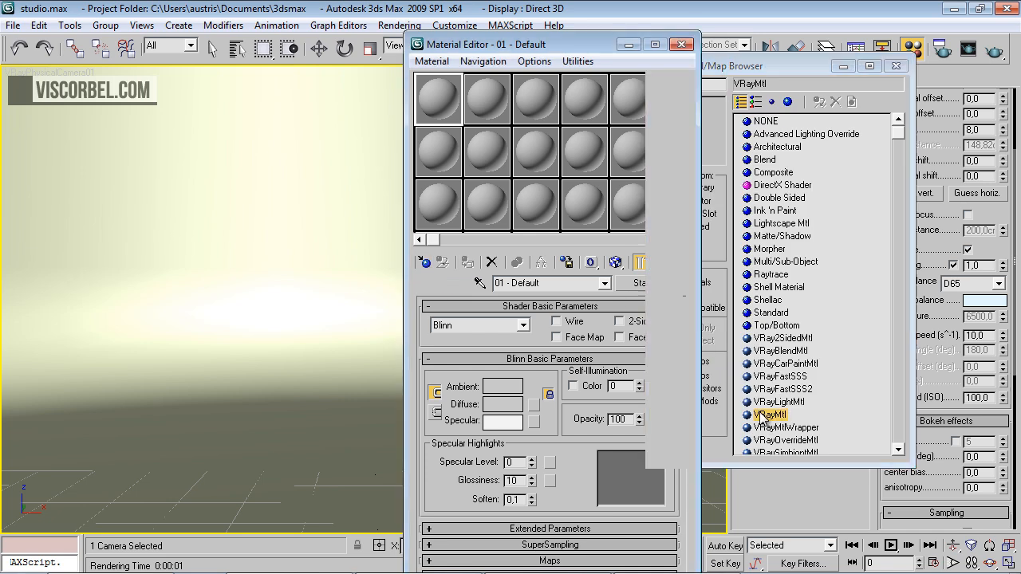
Set the VRayMtl's diffuse color to a light grey with a value of 230
{"action": "left_click", "coordinate": [520, 391]}
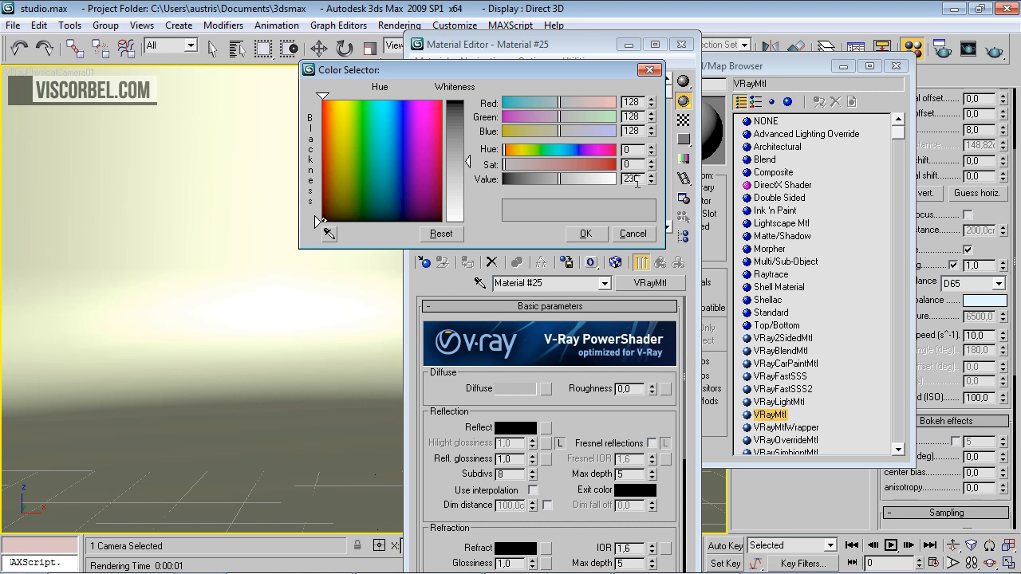
{"action": "left_click", "coordinate": [594, 235]}
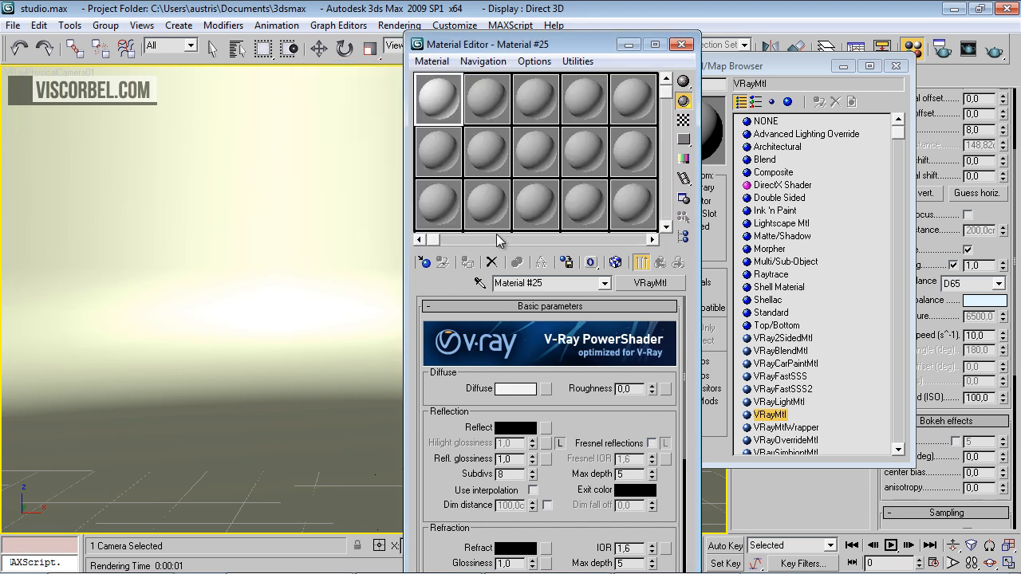
{"action": "left_click", "coordinate": [527, 392]}
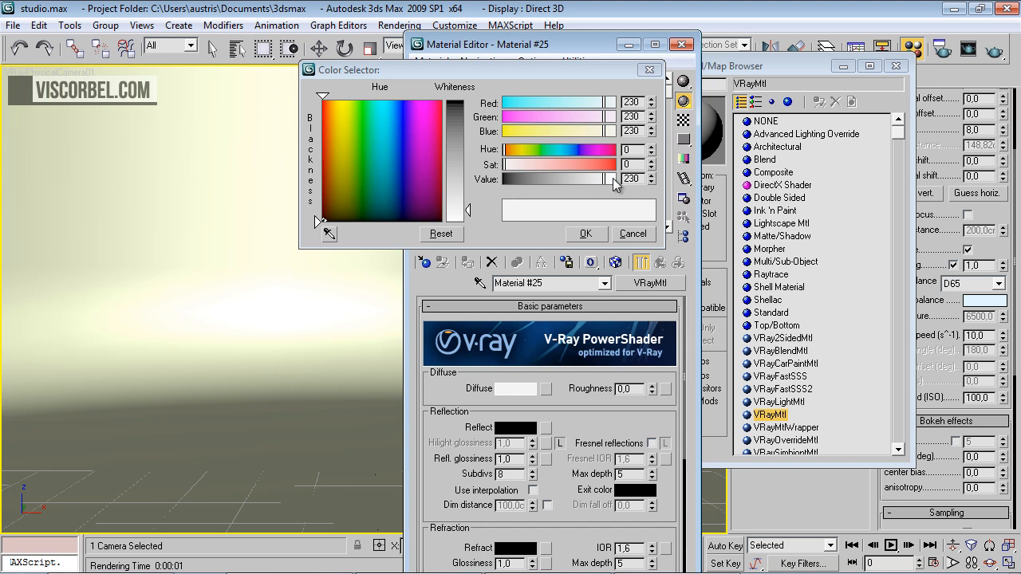
{"action": "double_click", "coordinate": [628, 178]}
{"action": "left_click_drag", "start_coordinate": [608, 177], "coordinate": [605, 177]}
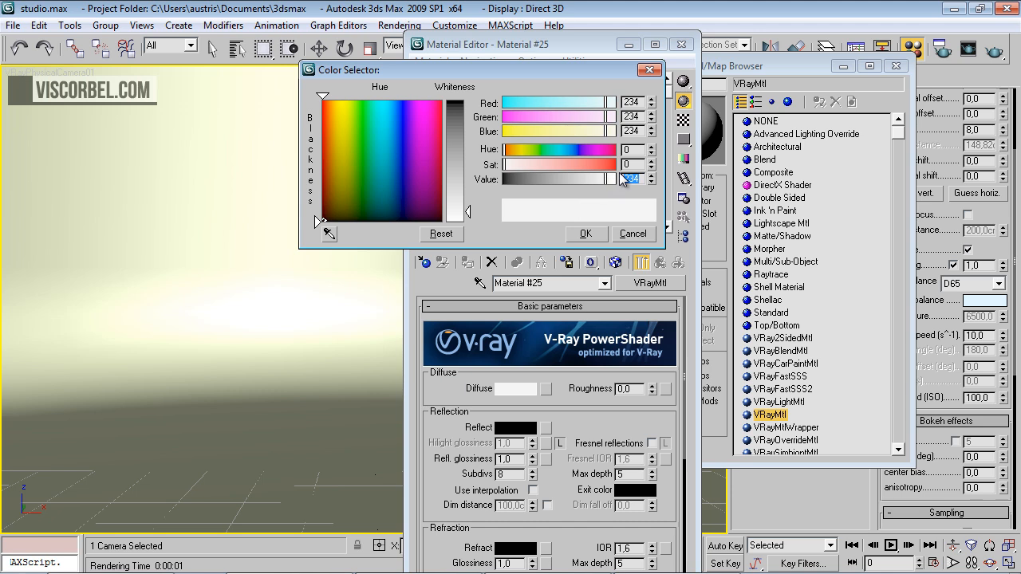
{"action": "left_click", "coordinate": [621, 179]}
{"action": "type", "text": "230"}
{"action": "key", "text": "Return"}
{"action": "left_click", "coordinate": [586, 235]}
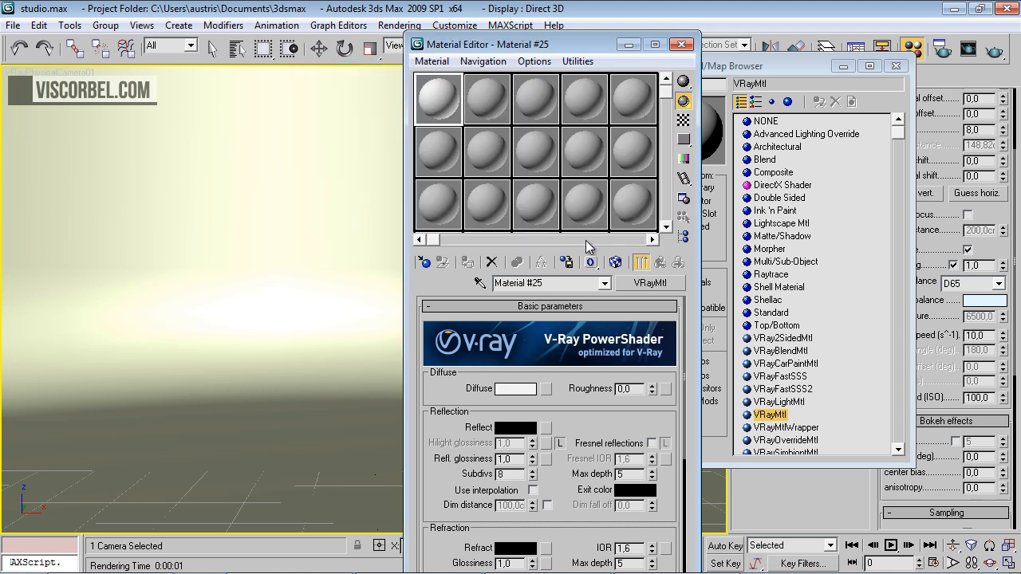
Set the VRayMtl's reflection color to a dark grey with a value of 44
{"action": "scroll", "coordinate": [578, 400], "scroll_direction": "down", "scroll_amount": 4}
{"action": "left_click", "coordinate": [502, 354]}
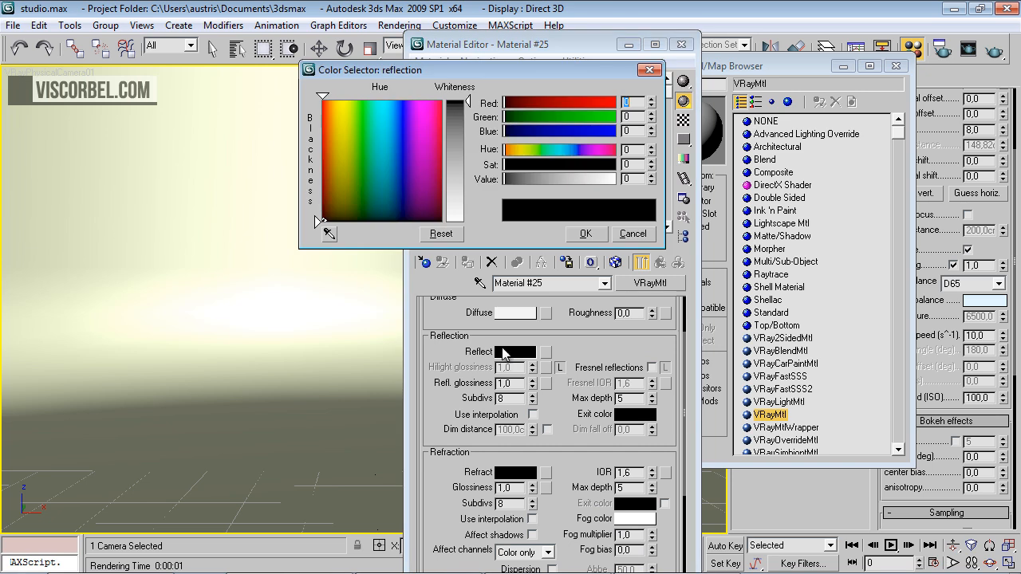
{"action": "left_click_drag", "start_coordinate": [522, 177], "coordinate": [550, 180]}
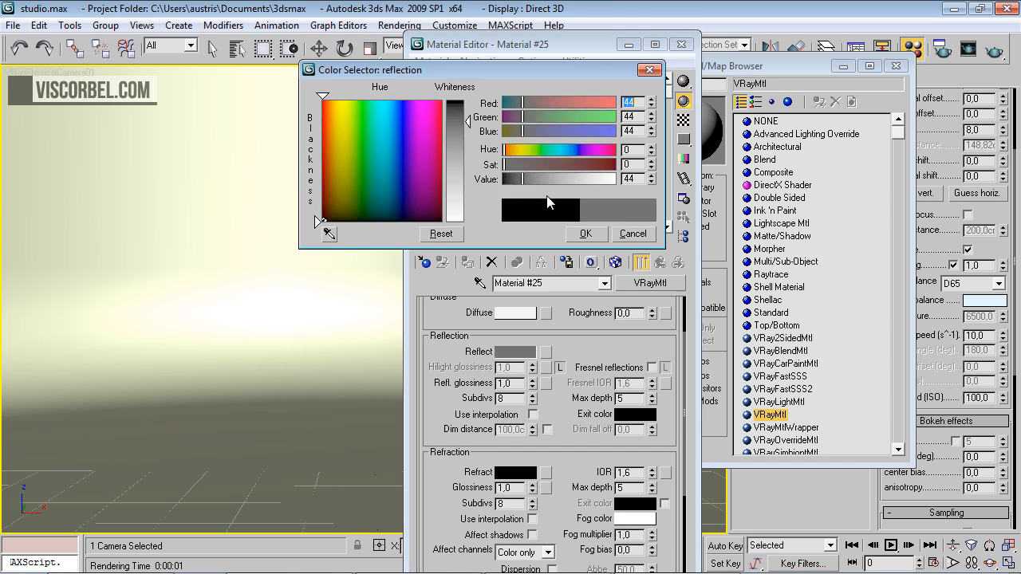
{"action": "left_click", "coordinate": [585, 234]}
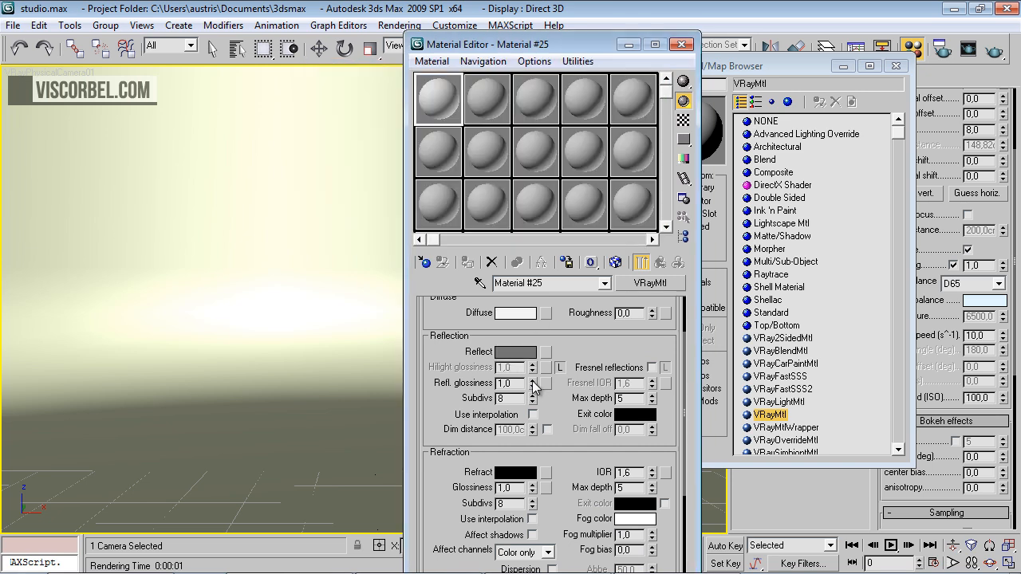
Set the material's reflection glossiness to 0,47 and enable Fresnel reflections, checking the enlarged sample preview
{"action": "left_click_drag", "start_coordinate": [533, 410], "coordinate": [532, 417]}
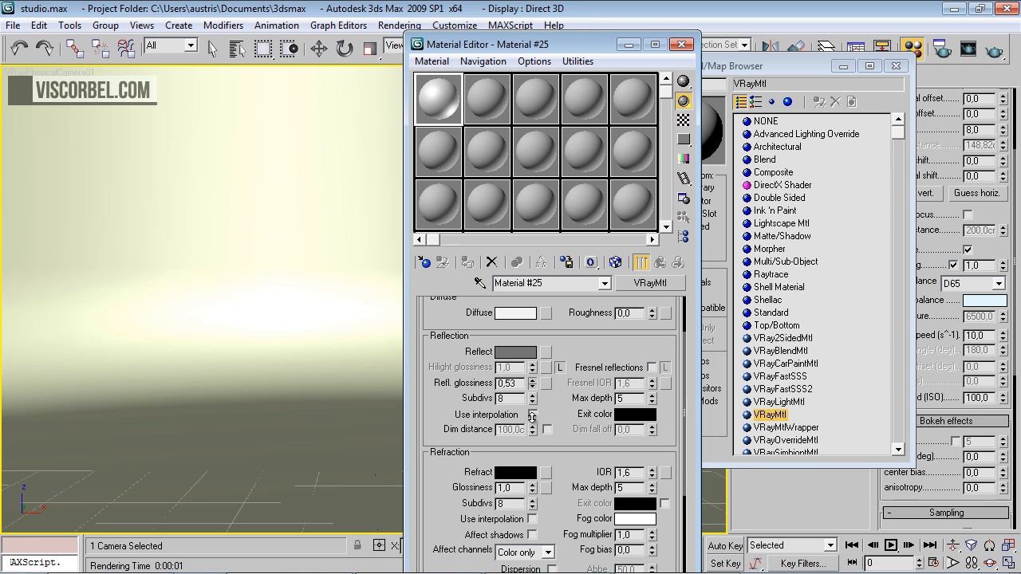
{"action": "double_click", "coordinate": [423, 91]}
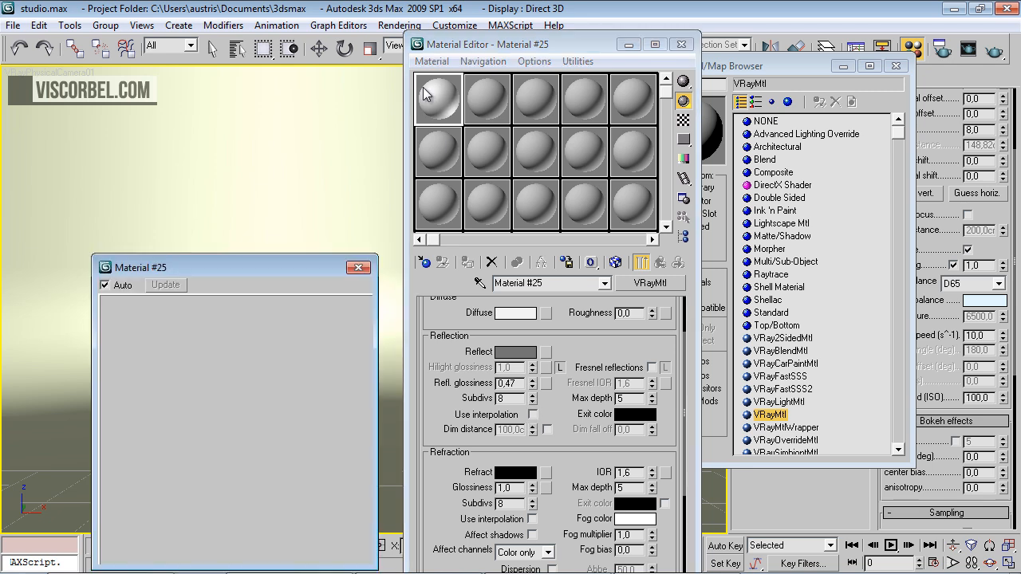
{"action": "left_click", "coordinate": [651, 367]}
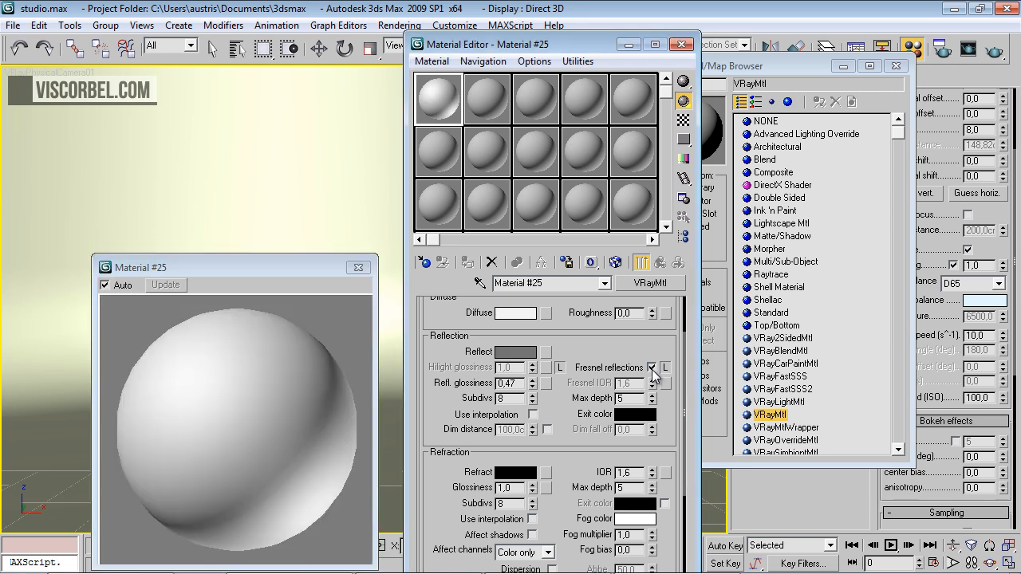
{"action": "left_click", "coordinate": [358, 268]}
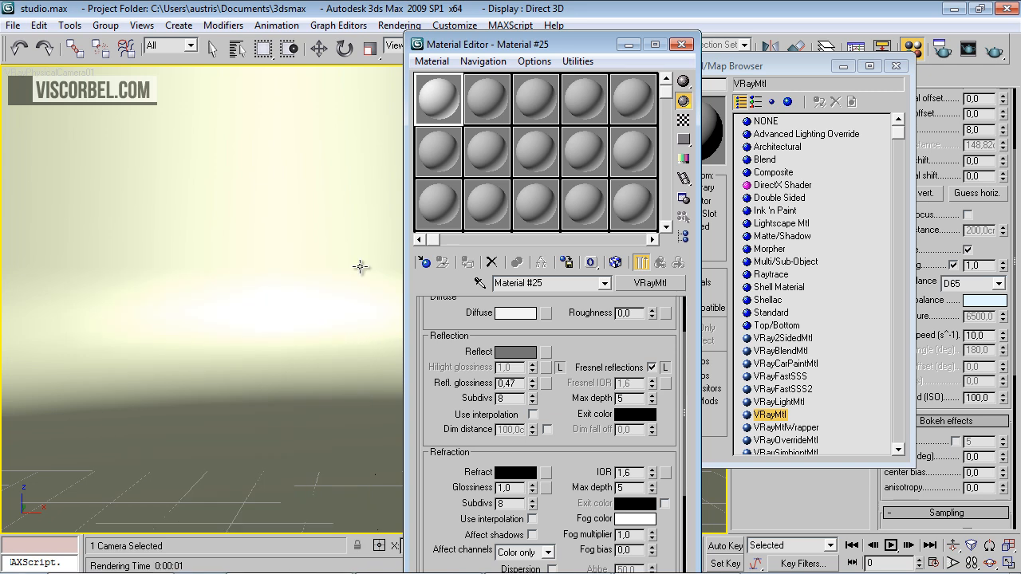
Assign the light grey VRayMtl to the half-cylinder backdrop and render the camera view, closing the render windows and material browser
{"action": "left_click_drag", "start_coordinate": [423, 109], "coordinate": [322, 257]}
{"action": "left_click_drag", "start_coordinate": [268, 391], "coordinate": [268, 392]}
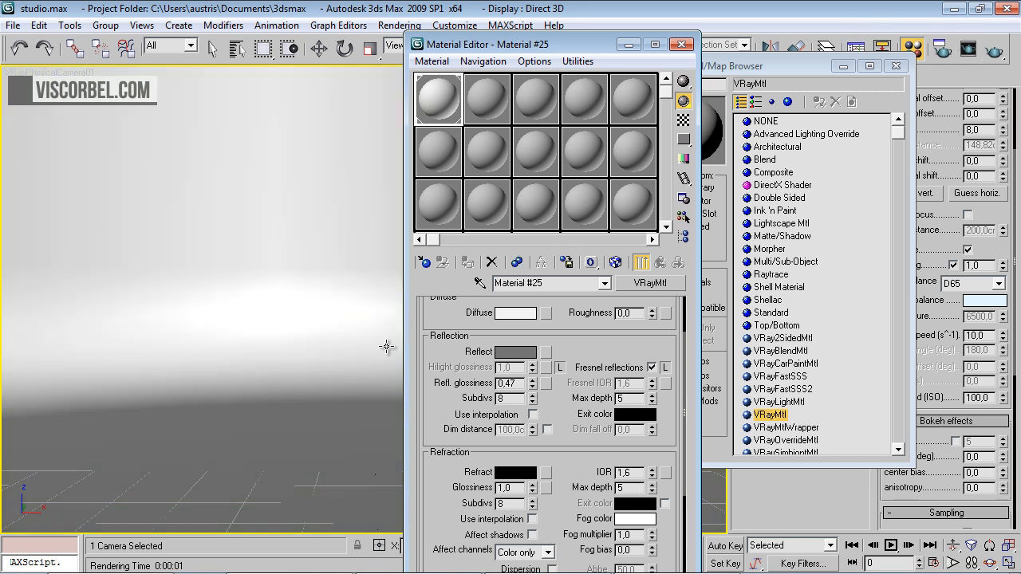
{"action": "left_click", "coordinate": [995, 53]}
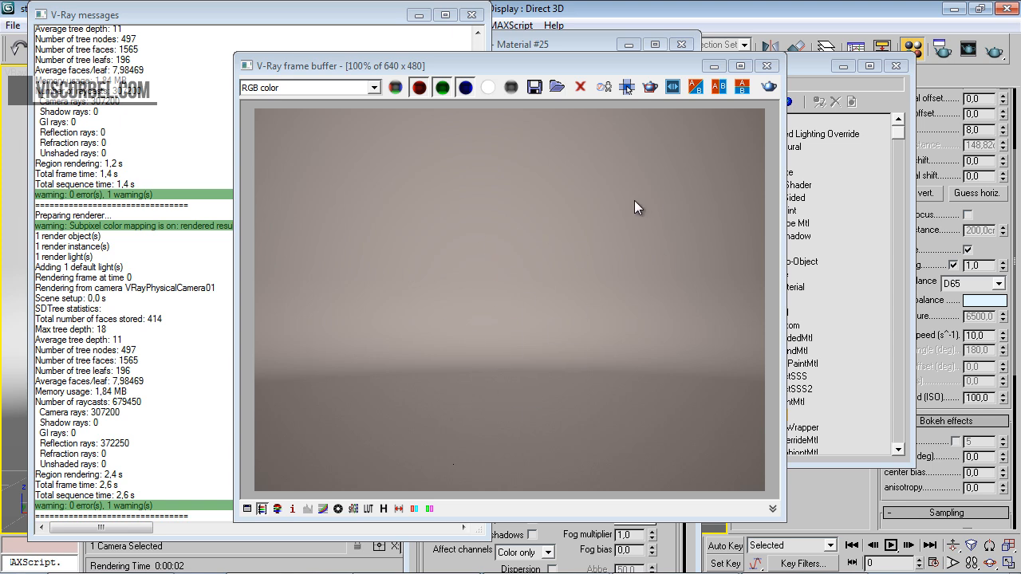
{"action": "left_click_drag", "start_coordinate": [994, 248], "coordinate": [1002, 229]}
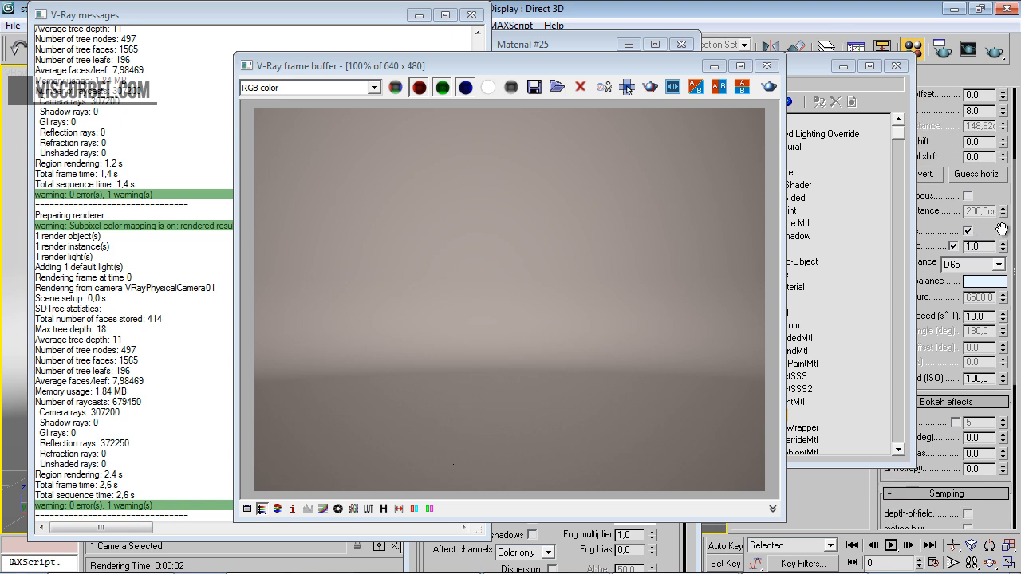
{"action": "left_click", "coordinate": [767, 67]}
{"action": "left_click_drag", "start_coordinate": [490, 7], "coordinate": [292, 304]}
{"action": "left_click", "coordinate": [285, 317]}
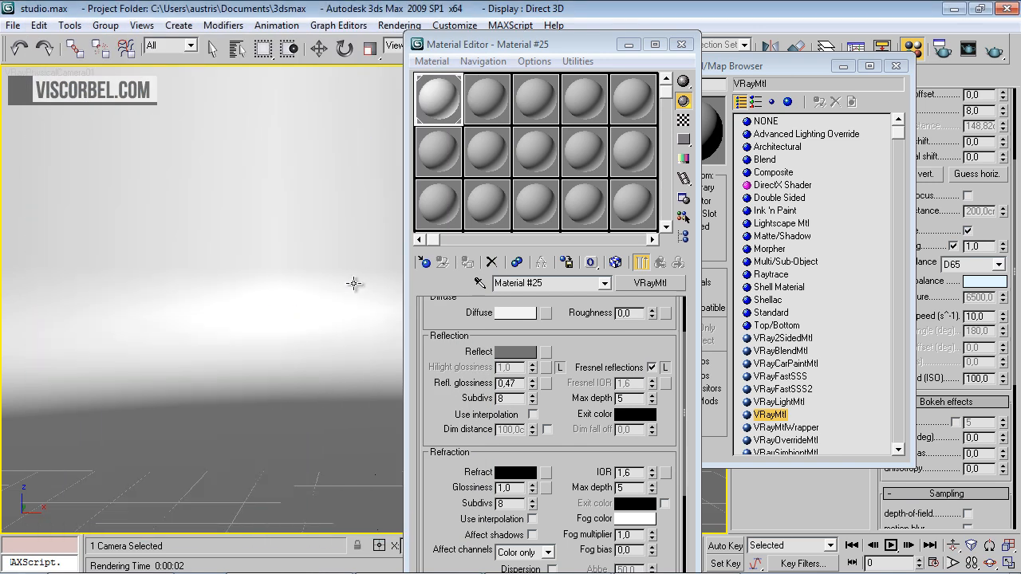
{"action": "left_click", "coordinate": [895, 66]}
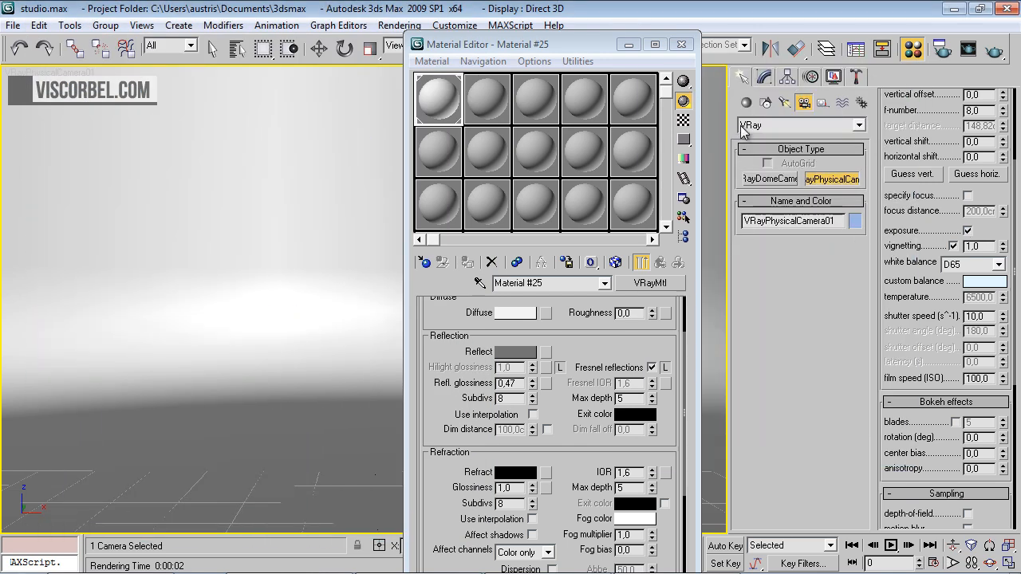
Set the camera's white balance to Neutral and re-render, closing the render windows and Material Editor
{"action": "left_click", "coordinate": [950, 271]}
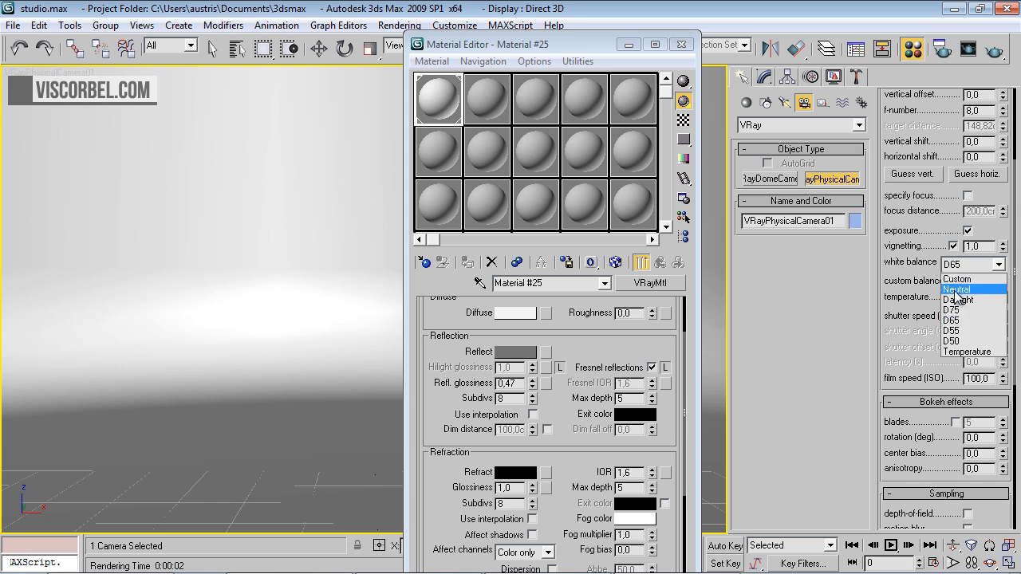
{"action": "left_click", "coordinate": [957, 289]}
{"action": "left_click", "coordinate": [993, 51]}
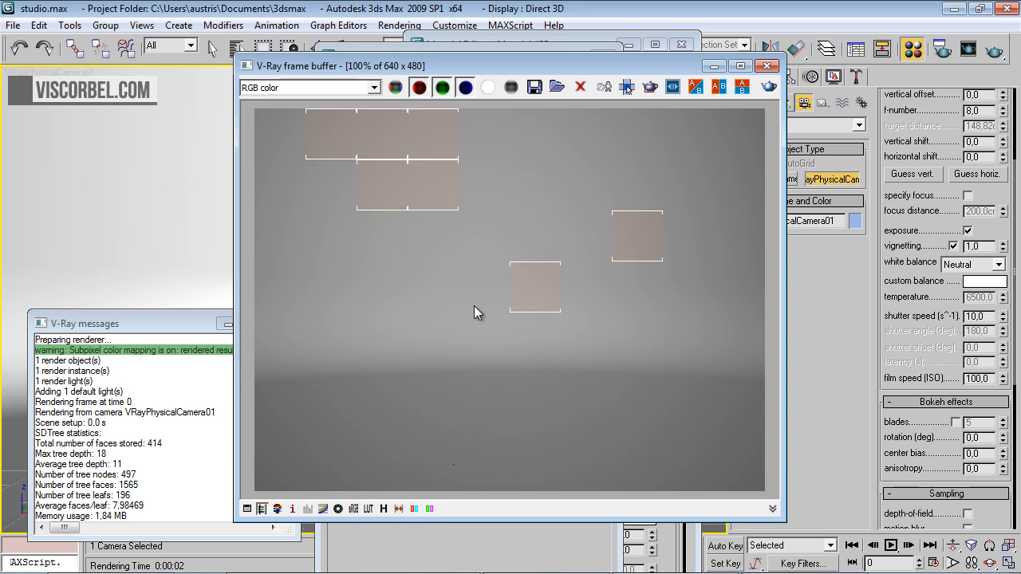
{"action": "left_click", "coordinate": [186, 325]}
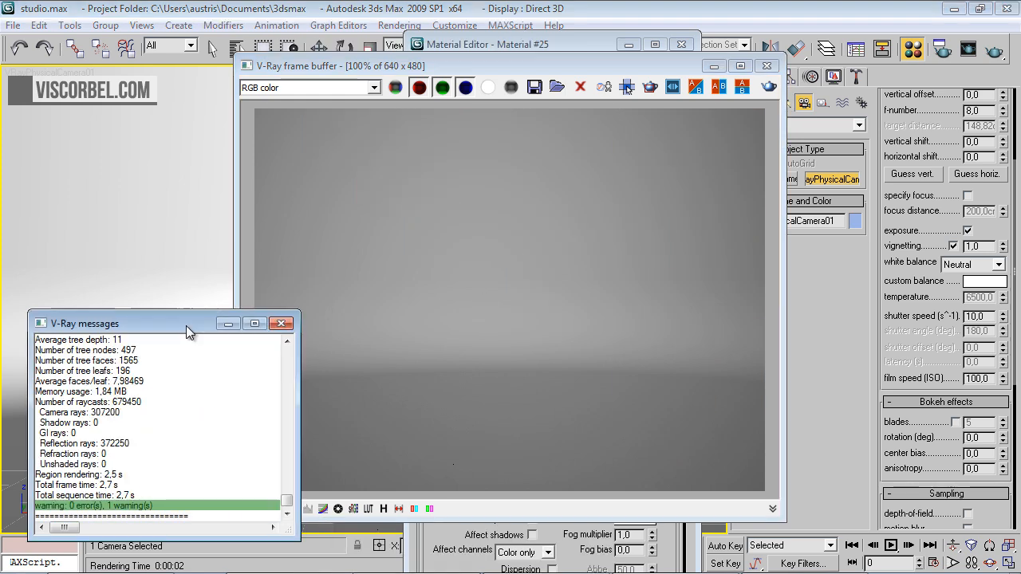
{"action": "left_click", "coordinate": [283, 325]}
{"action": "left_click", "coordinate": [767, 66]}
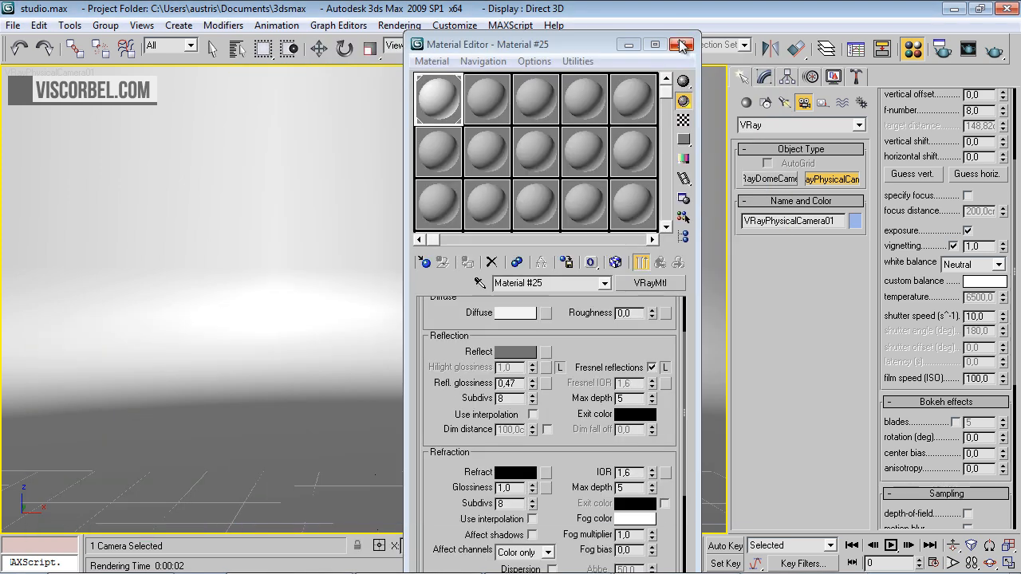
{"action": "left_click", "coordinate": [682, 43]}
Create a standard teapot with a radius of about 38 cm in the Top view, centered in front of the backdrop
{"action": "key", "text": "t"}
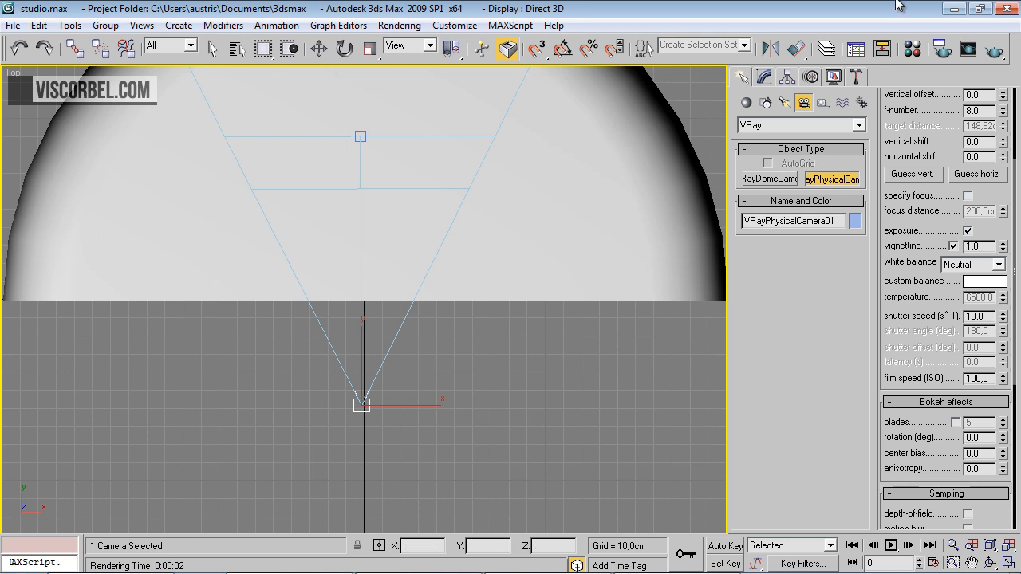
{"action": "left_click", "coordinate": [747, 103]}
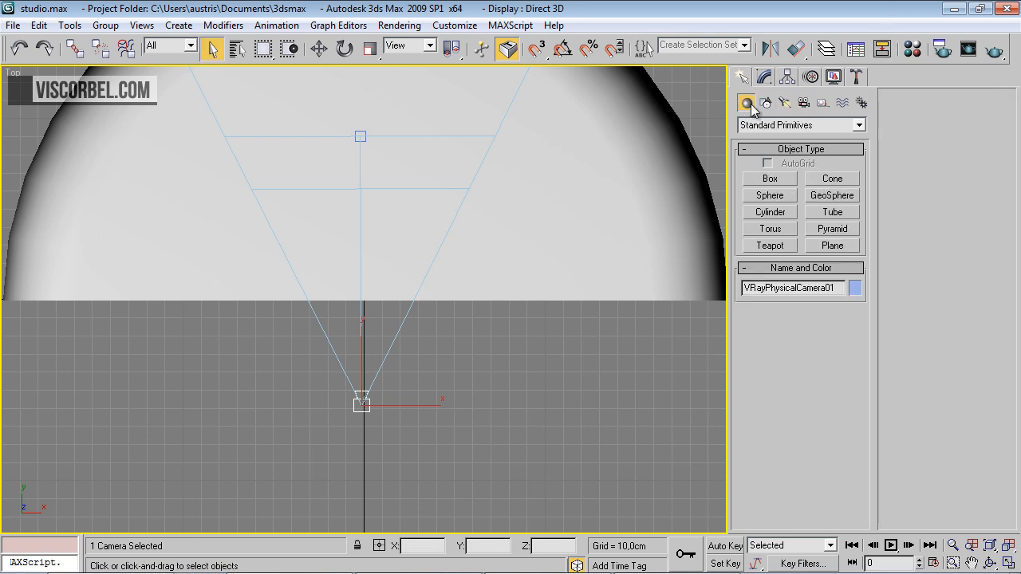
{"action": "left_click", "coordinate": [766, 125]}
{"action": "left_click", "coordinate": [767, 141]}
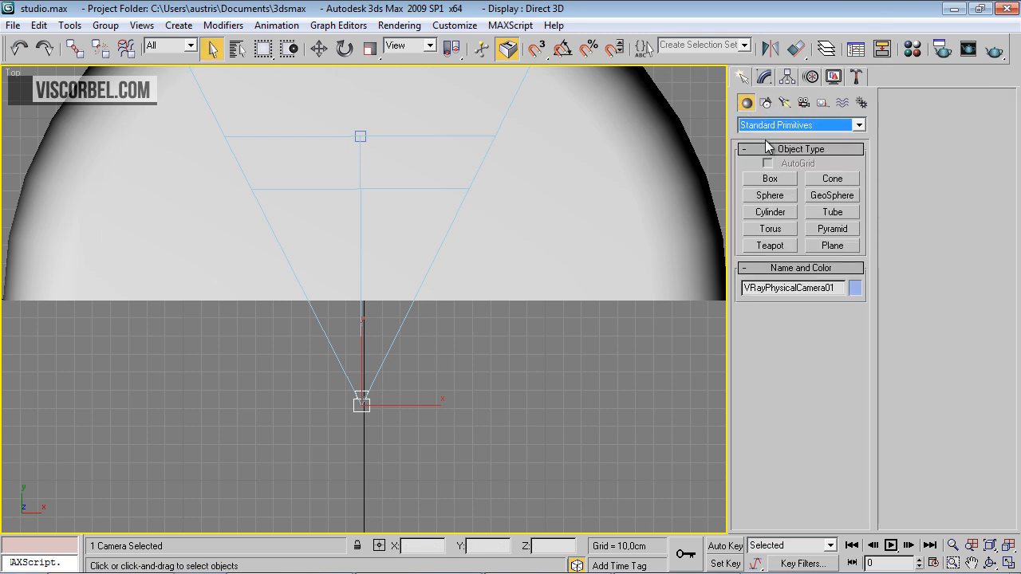
{"action": "left_click", "coordinate": [769, 246]}
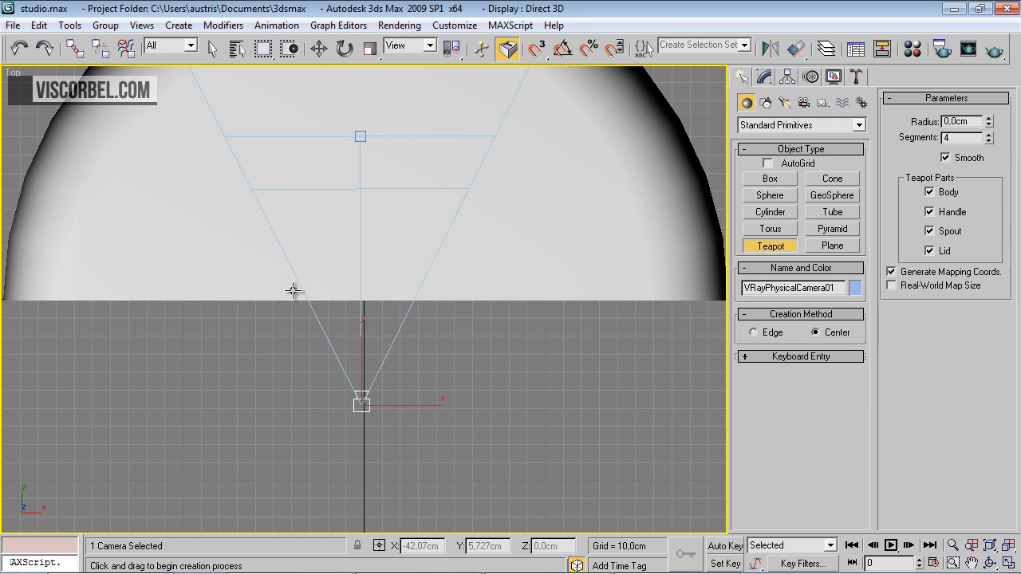
{"action": "middle_click_drag", "start_coordinate": [340, 176], "coordinate": [378, 267]}
{"action": "key", "text": "F3"}
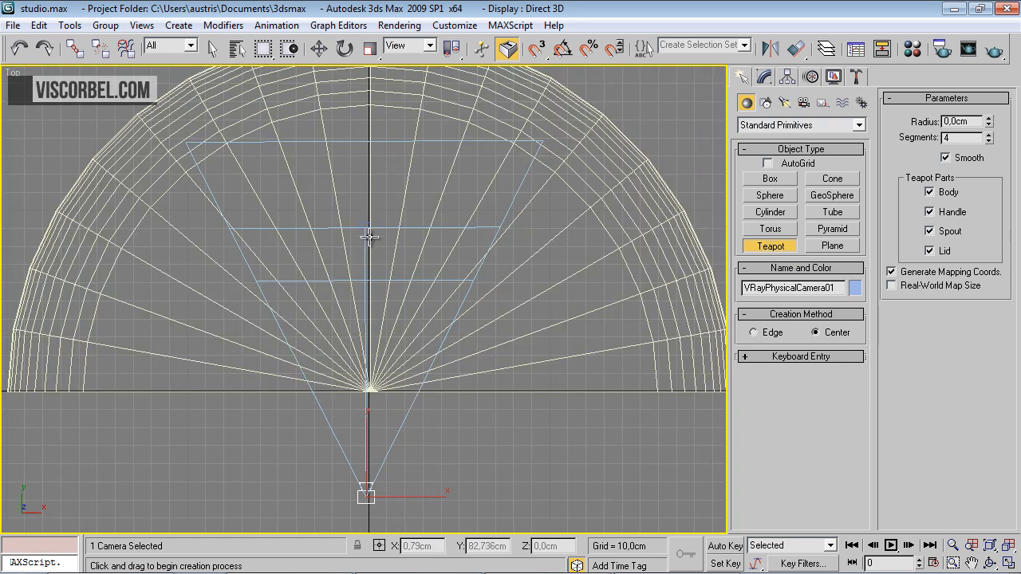
{"action": "left_click_drag", "start_coordinate": [370, 232], "coordinate": [428, 275]}
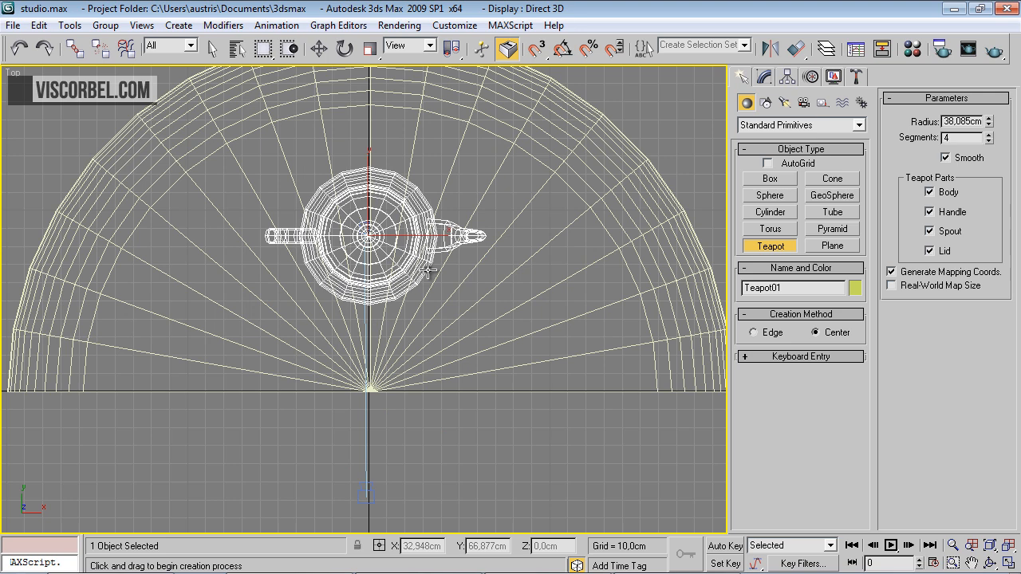
{"action": "key", "text": "f"}
{"action": "scroll", "coordinate": [399, 253], "scroll_direction": "up", "scroll_amount": 3}
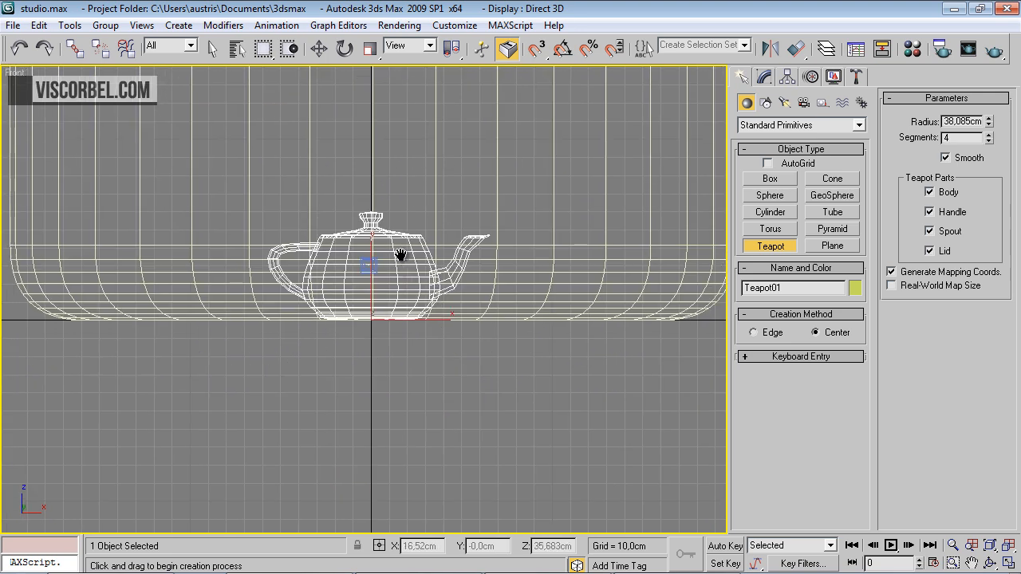
Set the teapot's radius to 34,276 cm to fit the shaded camera view and its segments to 64
{"action": "key", "text": "c"}
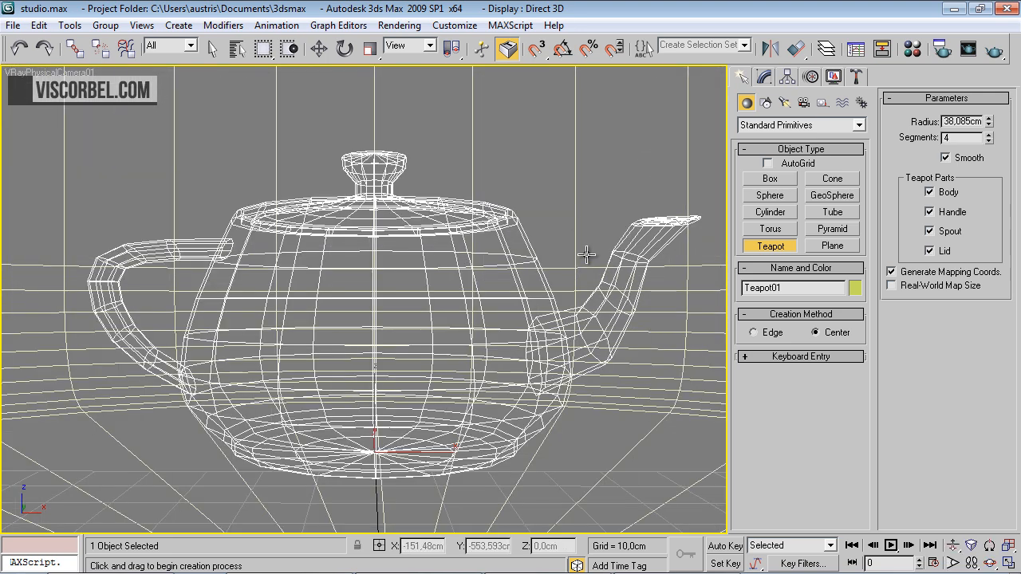
{"action": "key", "text": "F3"}
{"action": "left_click", "coordinate": [763, 78]}
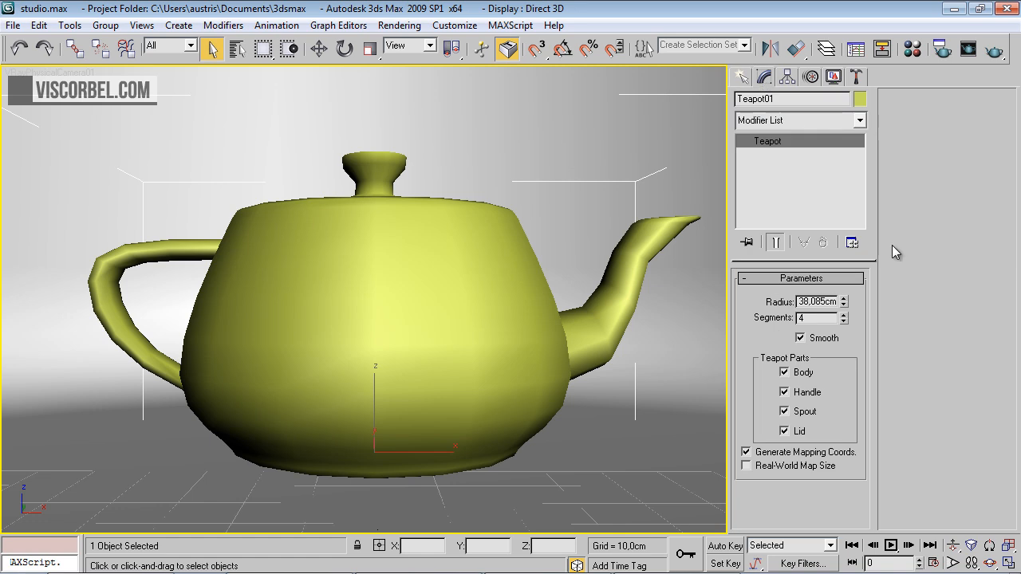
{"action": "left_click_drag", "start_coordinate": [844, 306], "coordinate": [844, 310]}
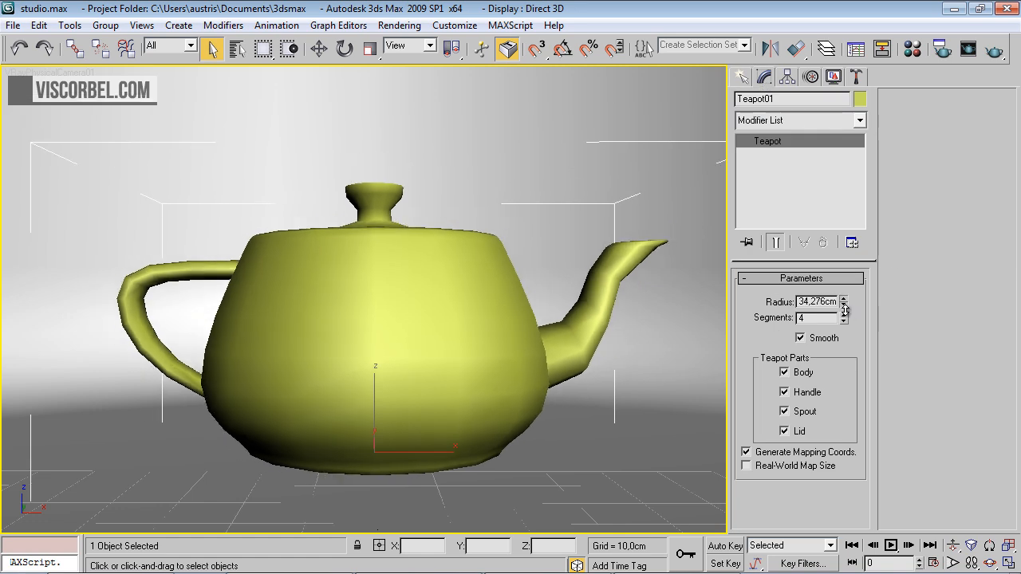
{"action": "double_click", "coordinate": [820, 321]}
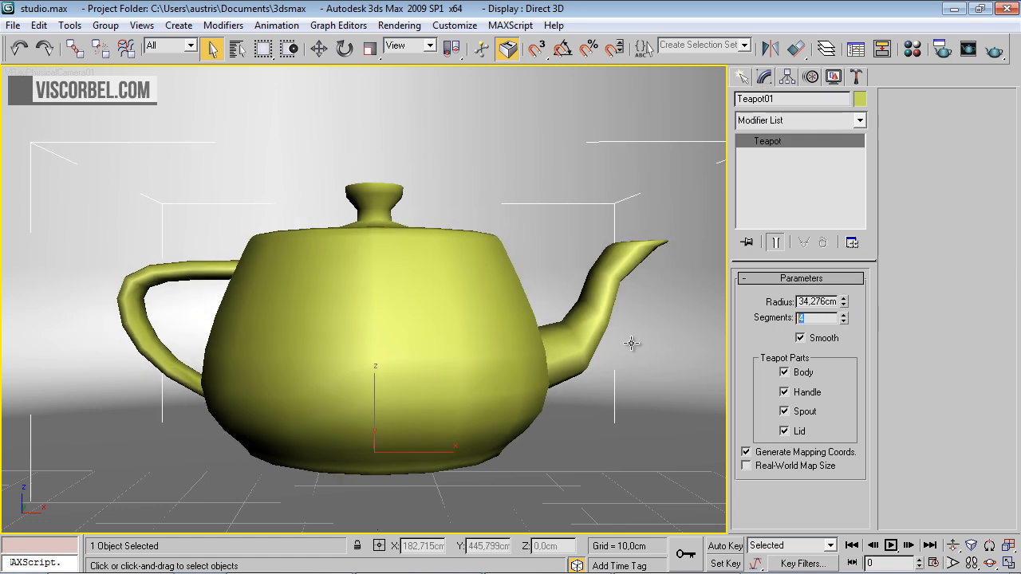
{"action": "type", "text": "64"}
{"action": "key", "text": "Return"}
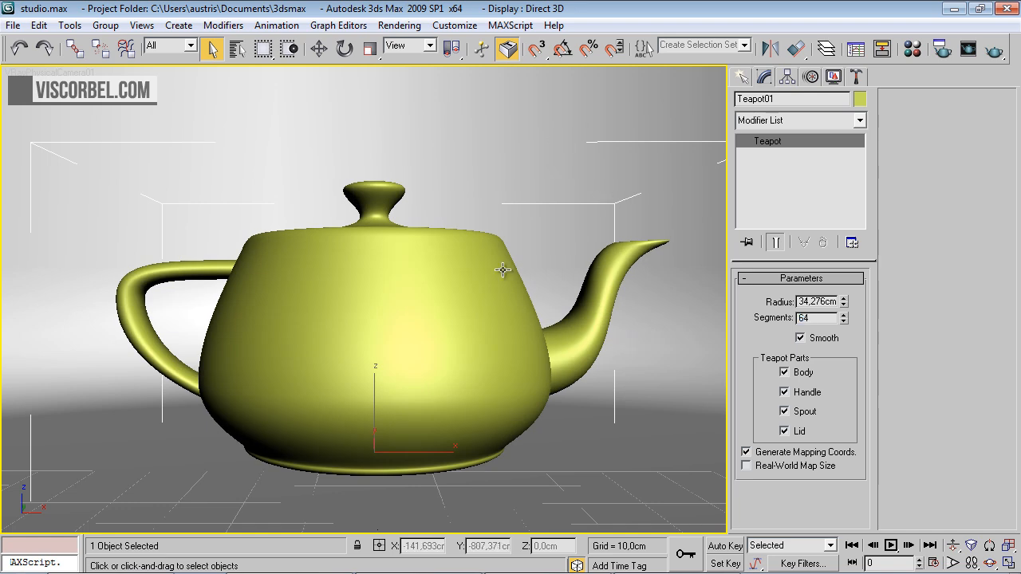
Make the second material slot a VRayMtl and set its diffuse color to a grey with a value of 86
{"action": "key", "text": "m"}
{"action": "left_click", "coordinate": [482, 99]}
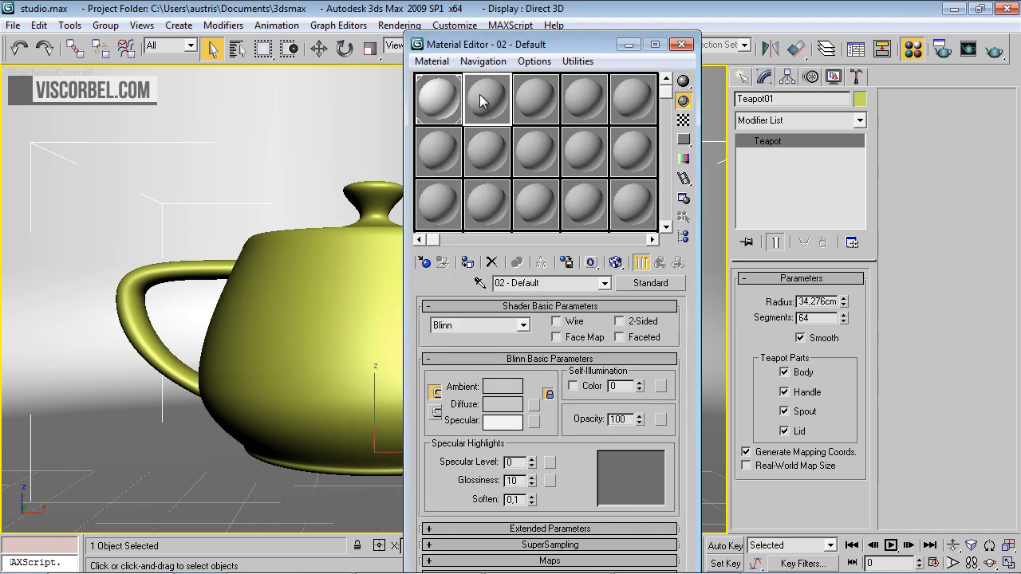
{"action": "left_click", "coordinate": [425, 263]}
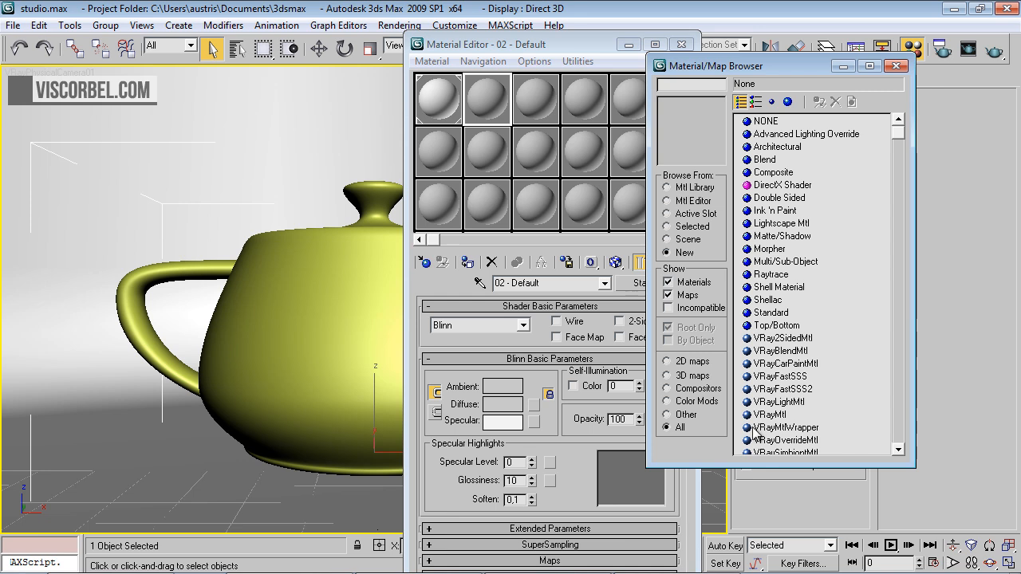
{"action": "double_click", "coordinate": [754, 415]}
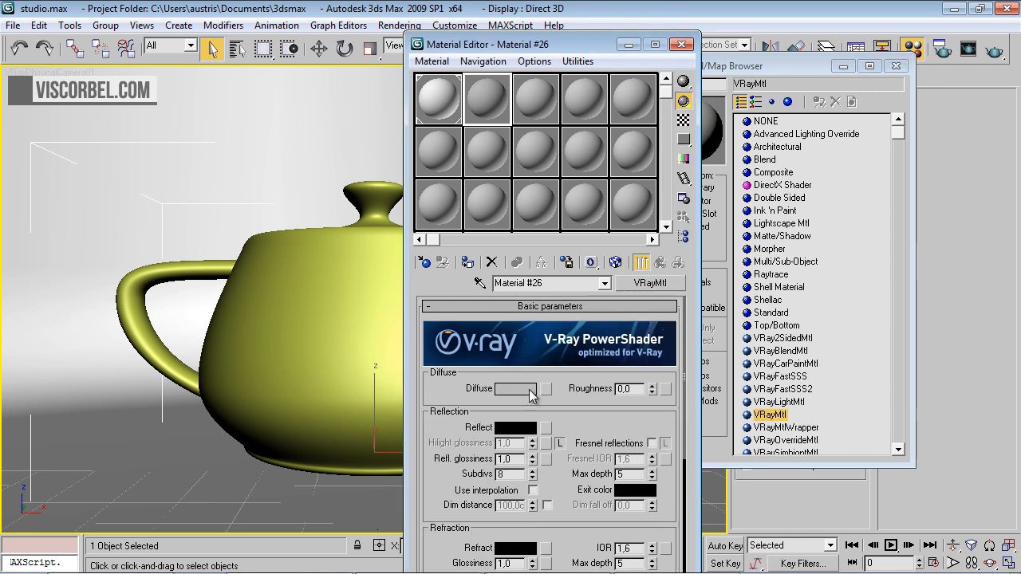
{"action": "left_click", "coordinate": [529, 391]}
{"action": "left_click_drag", "start_coordinate": [552, 185], "coordinate": [539, 176]}
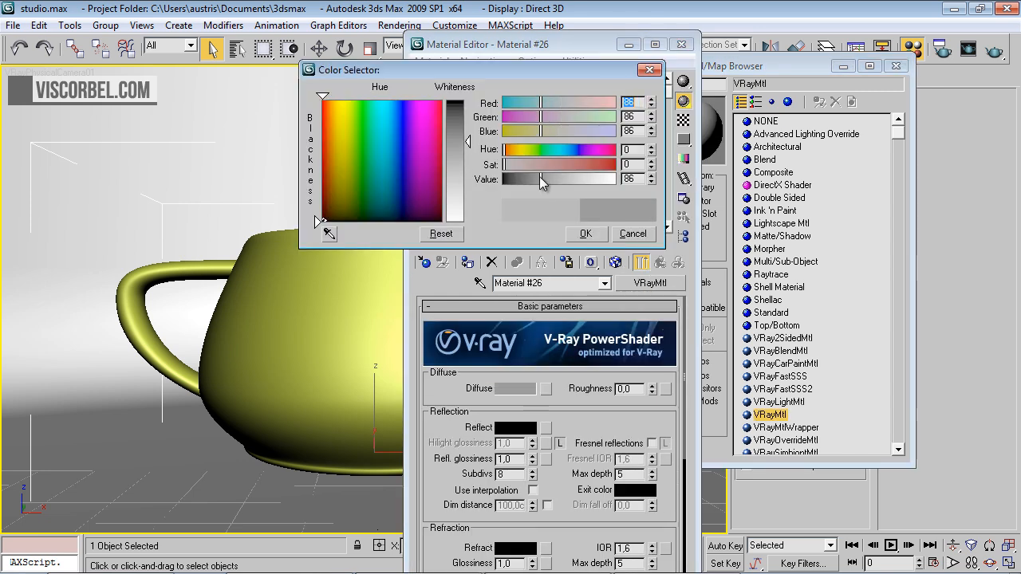
{"action": "left_click", "coordinate": [585, 234]}
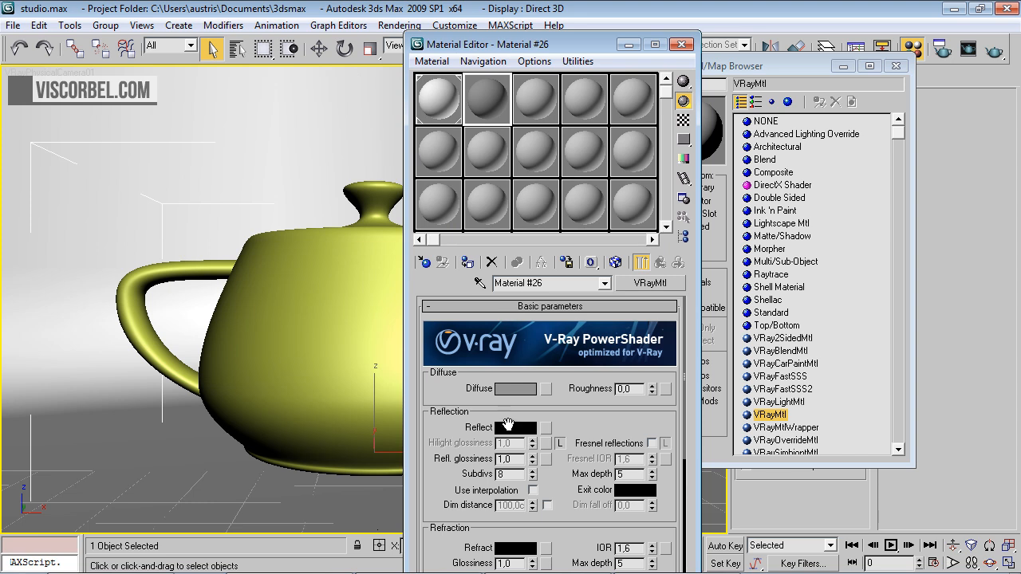
Set the new material's reflection color to a dark grey with a value of 45
{"action": "left_click", "coordinate": [511, 429]}
{"action": "left_click_drag", "start_coordinate": [515, 177], "coordinate": [523, 178]}
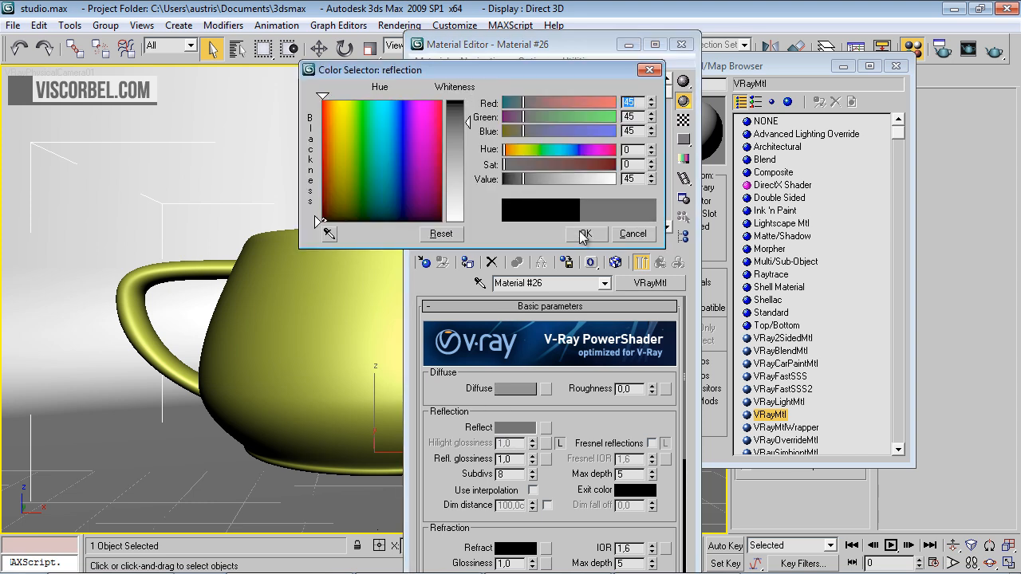
{"action": "left_click", "coordinate": [583, 233]}
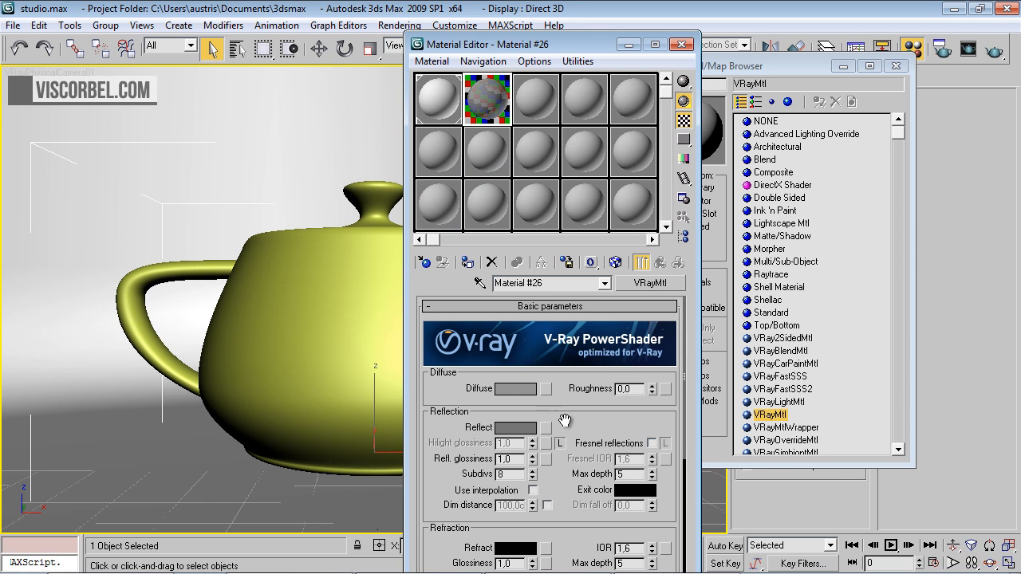
Set the new material's reflection glossiness to 0,73 and enable Fresnel reflections, checking the enlarged sample preview
{"action": "left_click_drag", "start_coordinate": [560, 415], "coordinate": [559, 357]}
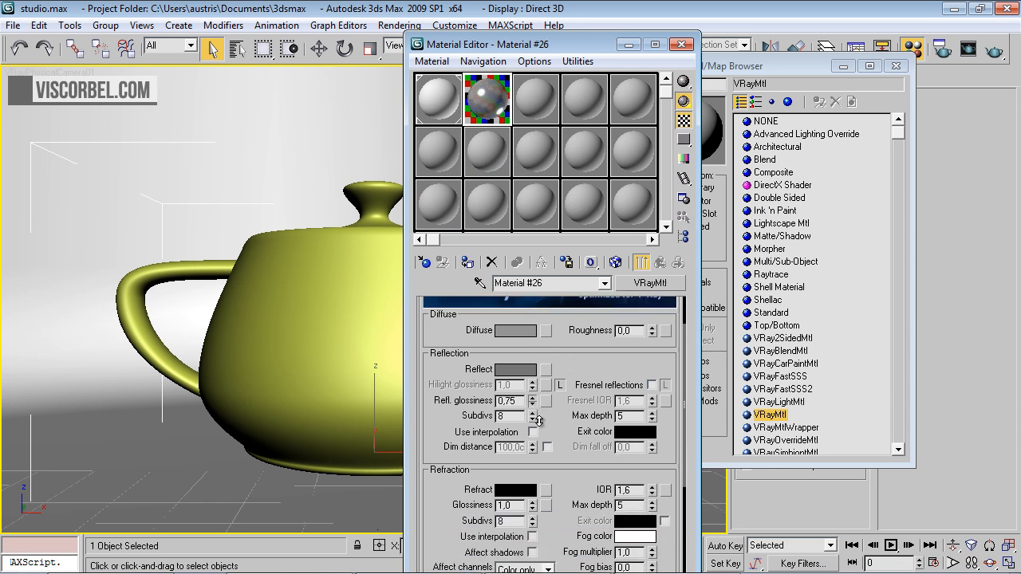
{"action": "left_click", "coordinate": [652, 385]}
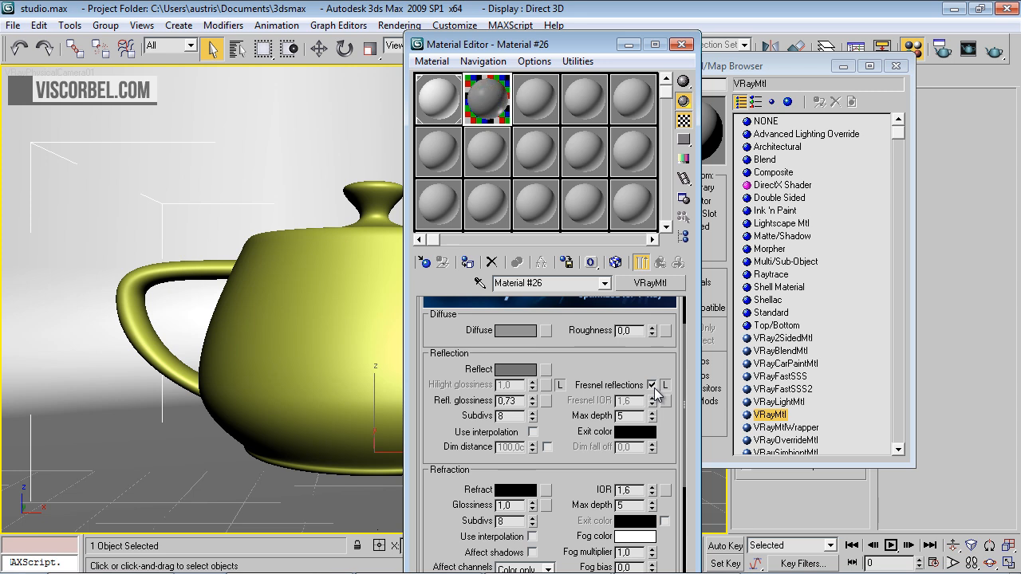
{"action": "double_click", "coordinate": [494, 92]}
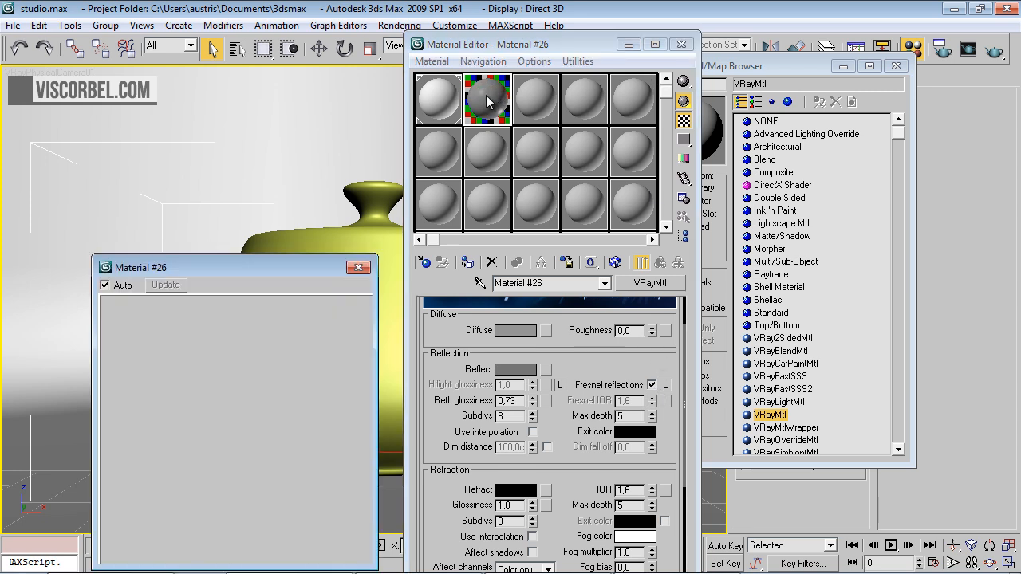
{"action": "left_click_drag", "start_coordinate": [294, 266], "coordinate": [338, 142]}
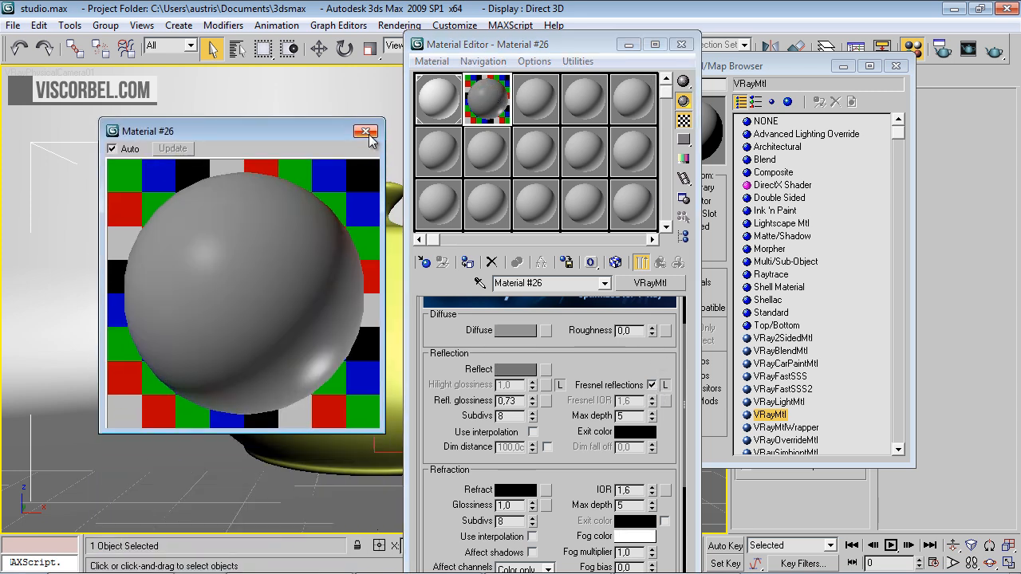
{"action": "left_click", "coordinate": [366, 132]}
Assign the darker grey VRayMtl to the teapot and render the camera view, closing the render windows, material browser and Material Editor
{"action": "left_click_drag", "start_coordinate": [480, 101], "coordinate": [356, 303]}
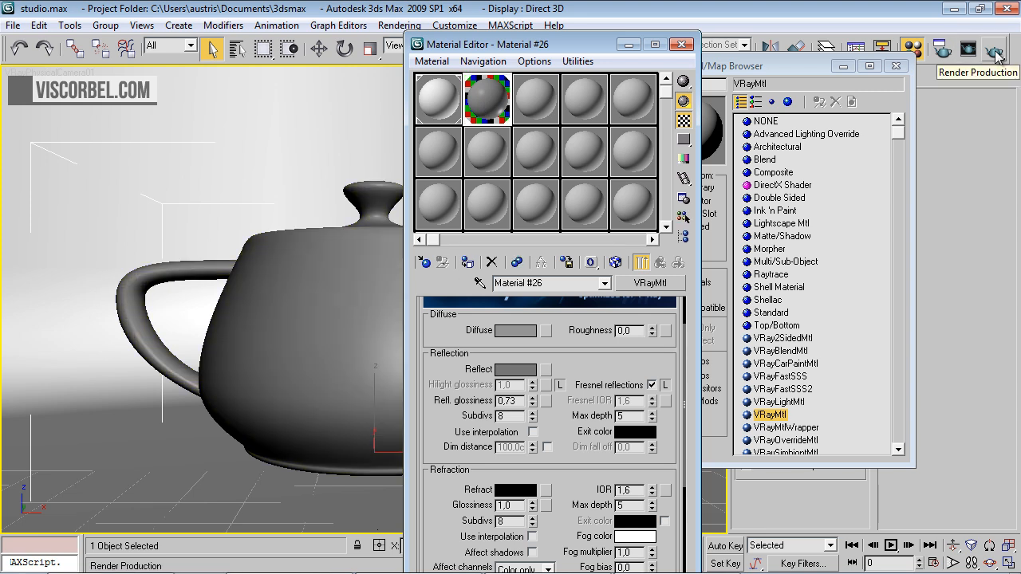
{"action": "left_click", "coordinate": [967, 51]}
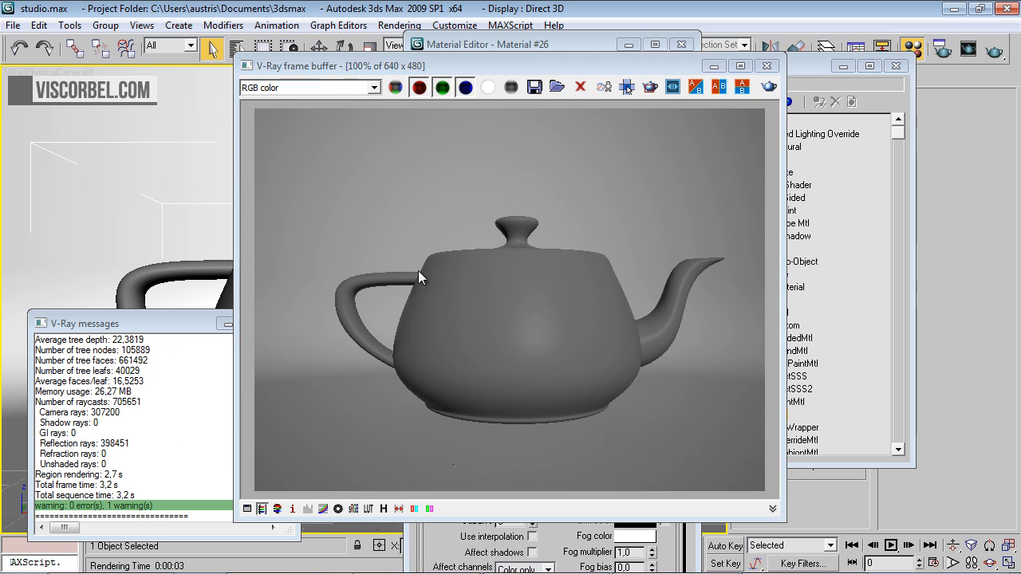
{"action": "left_click", "coordinate": [141, 319]}
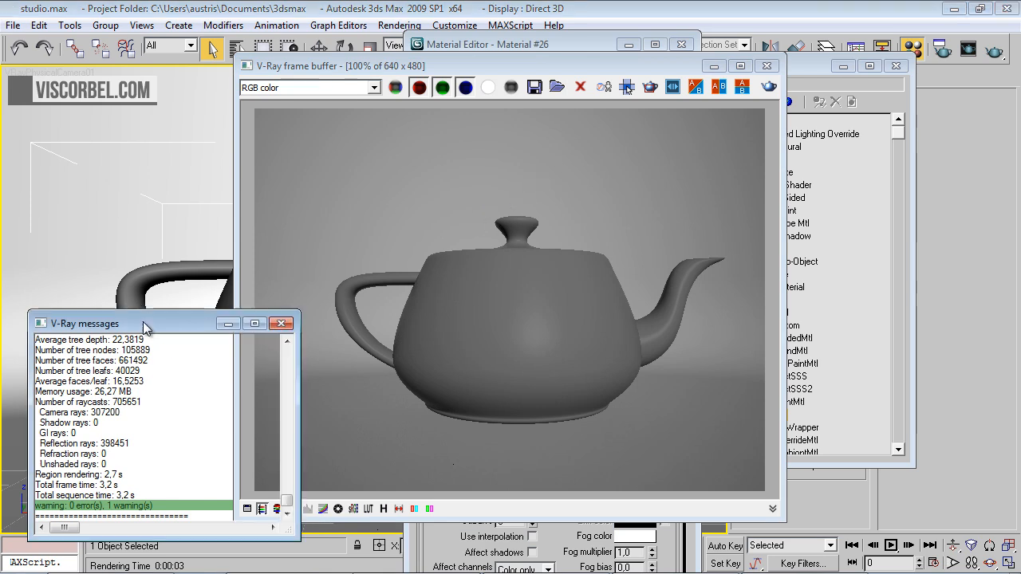
{"action": "left_click", "coordinate": [289, 324]}
{"action": "left_click", "coordinate": [896, 67]}
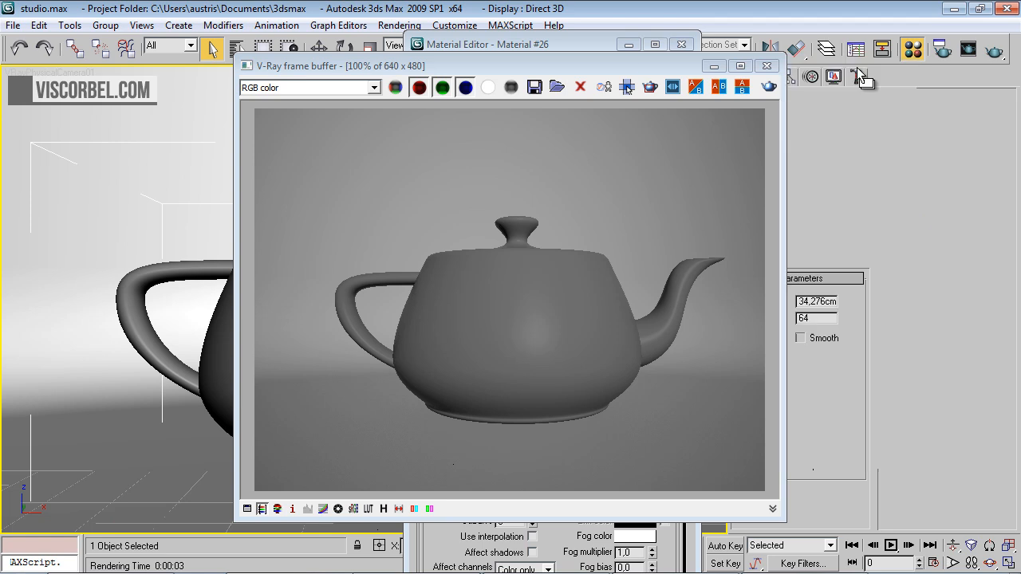
{"action": "left_click", "coordinate": [768, 68]}
{"action": "left_click", "coordinate": [681, 46]}
Draw a plane VRayLight on the handle side of the teapot in the Front view, half-length about 26 cm and half-width about 47 cm
{"action": "key", "text": "t"}
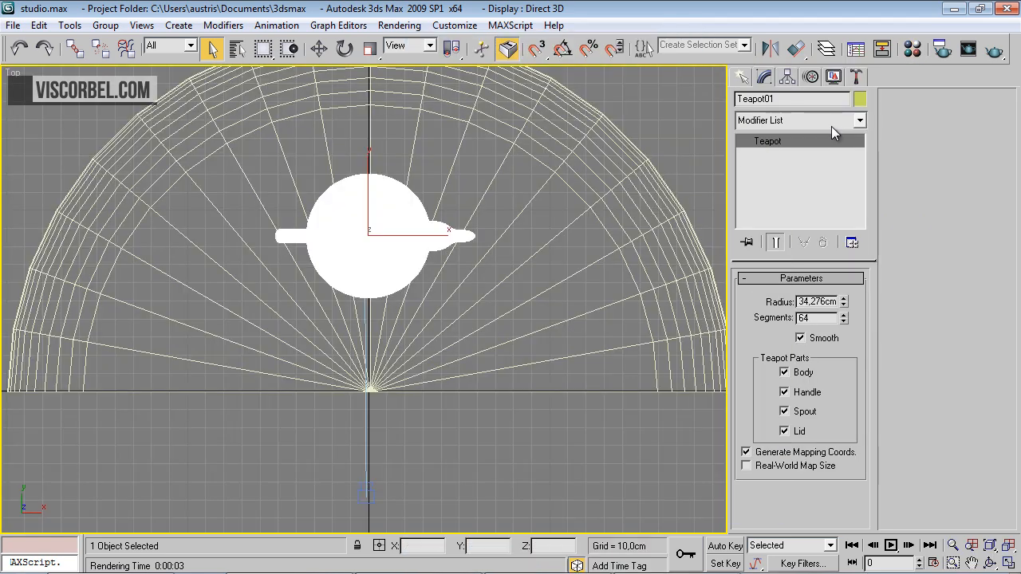
{"action": "left_click", "coordinate": [742, 77]}
{"action": "left_click", "coordinate": [784, 106]}
{"action": "left_click", "coordinate": [778, 126]}
{"action": "left_click", "coordinate": [759, 160]}
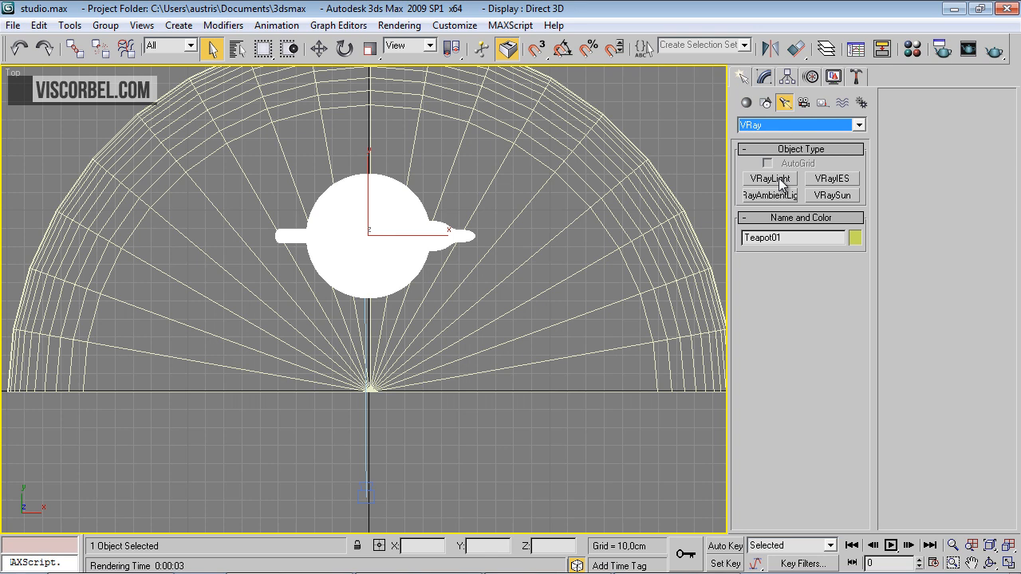
{"action": "left_click", "coordinate": [781, 184]}
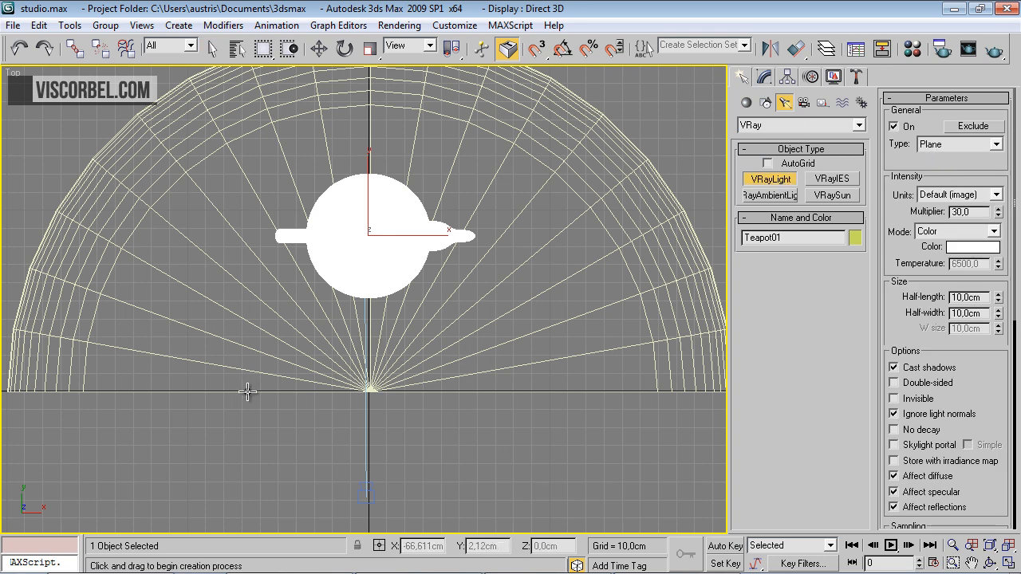
{"action": "key", "text": "f"}
{"action": "middle_click_drag", "start_coordinate": [300, 229], "coordinate": [360, 335]}
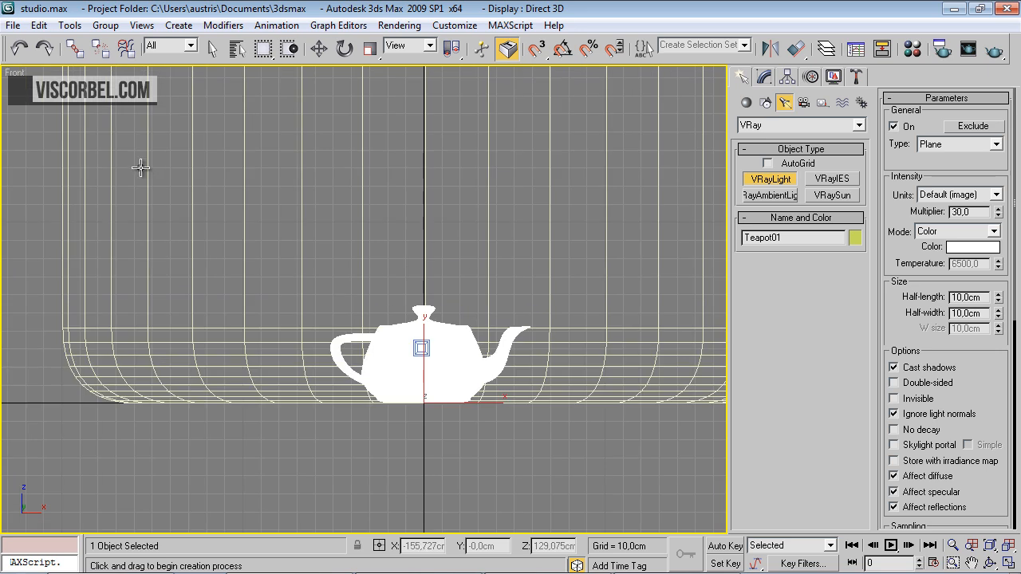
{"action": "left_click_drag", "start_coordinate": [210, 209], "coordinate": [304, 377]}
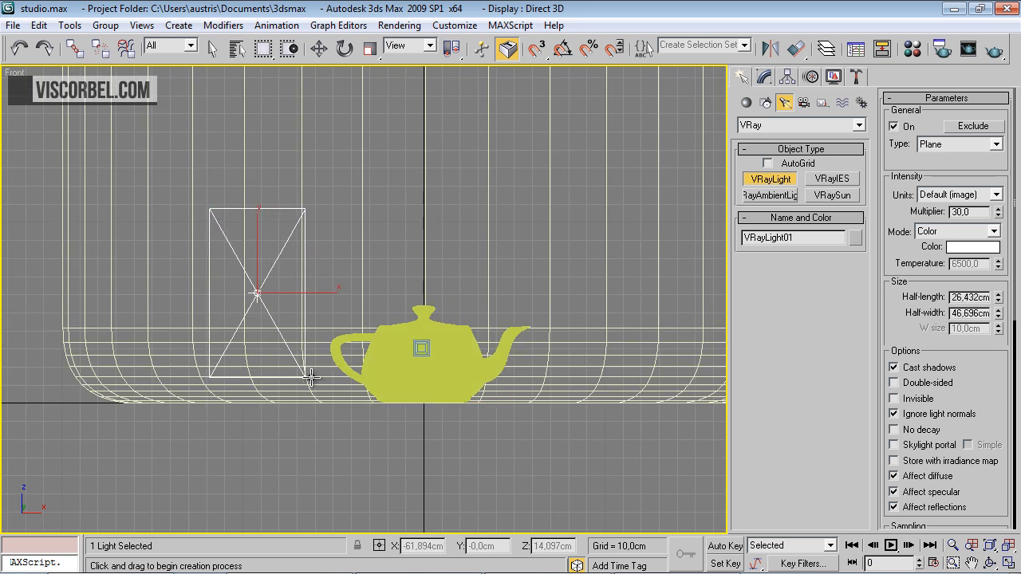
Rotate the plane light about -45 degrees around Z in the Top view so it faces the teapot
{"action": "key", "text": "t"}
{"action": "middle_click_drag", "start_coordinate": [319, 205], "coordinate": [347, 306]}
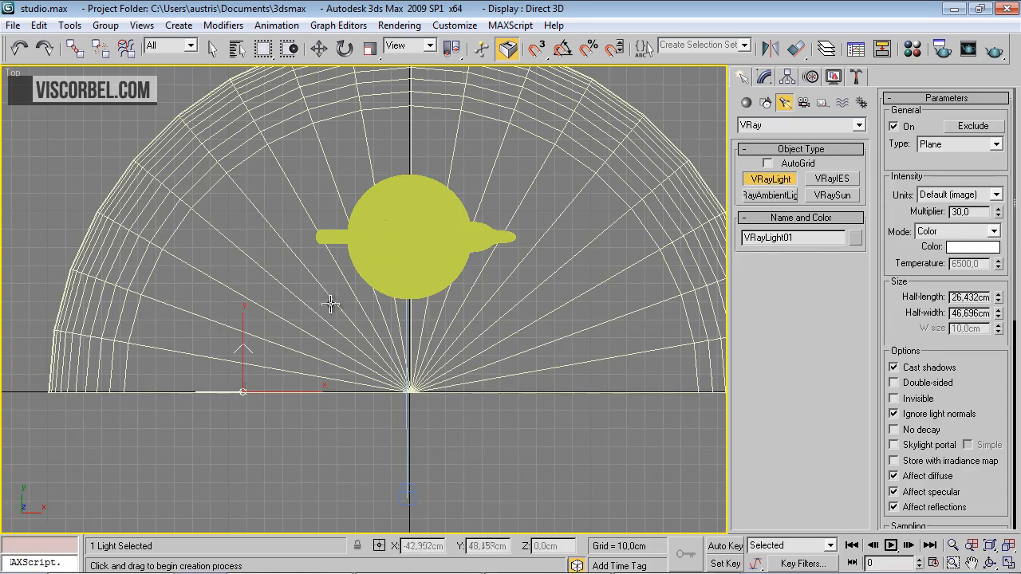
{"action": "right_click", "coordinate": [321, 361]}
{"action": "key", "text": "e"}
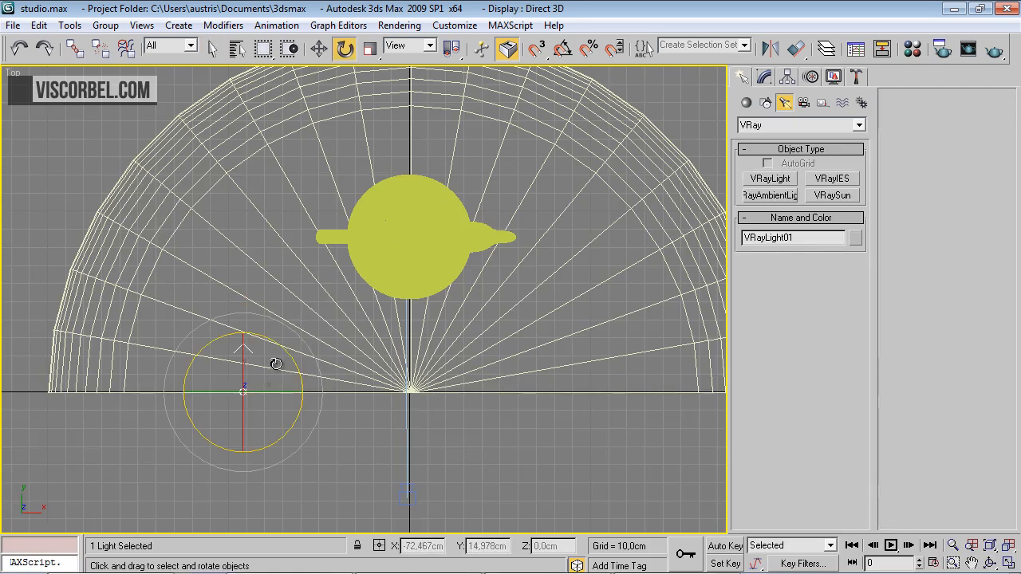
{"action": "left_click_drag", "start_coordinate": [280, 346], "coordinate": [327, 403]}
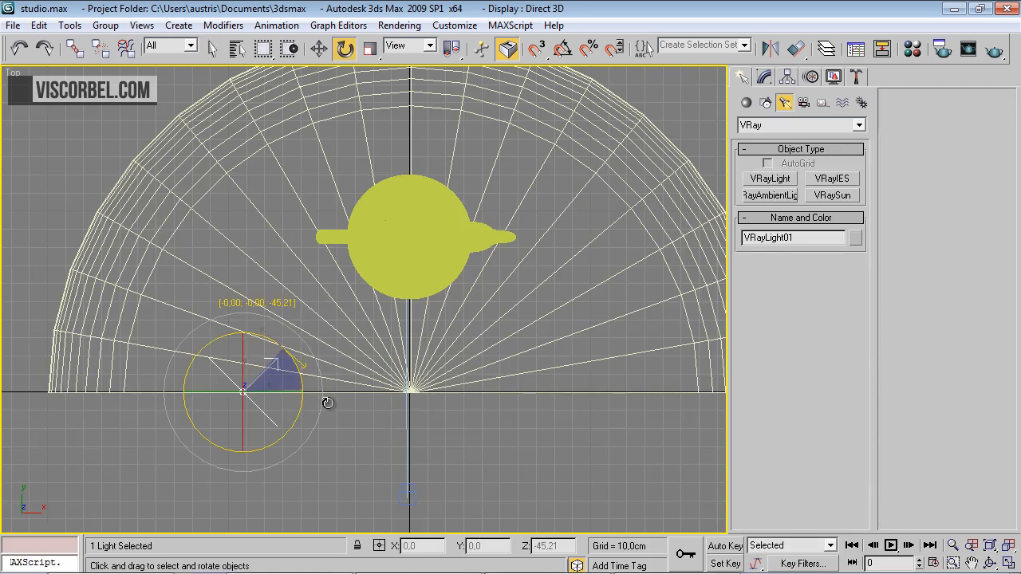
Move the plane light to about X -81, Y 30, Z 61 cm and test-render the camera view, closing the frame buffer
{"action": "key", "text": "w"}
{"action": "left_click_drag", "start_coordinate": [258, 365], "coordinate": [273, 321]}
{"action": "key", "text": "c"}
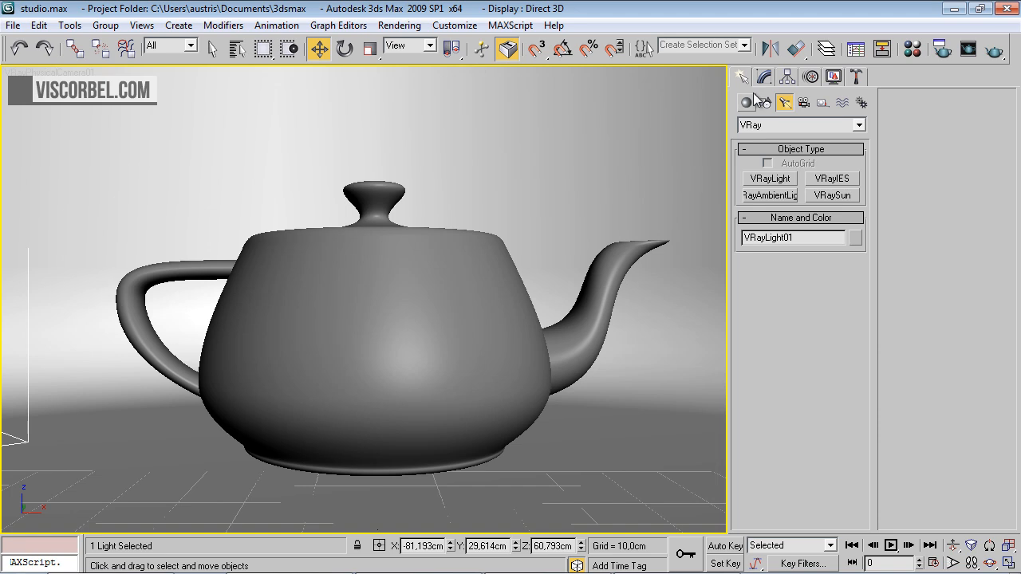
{"action": "left_click", "coordinate": [992, 51]}
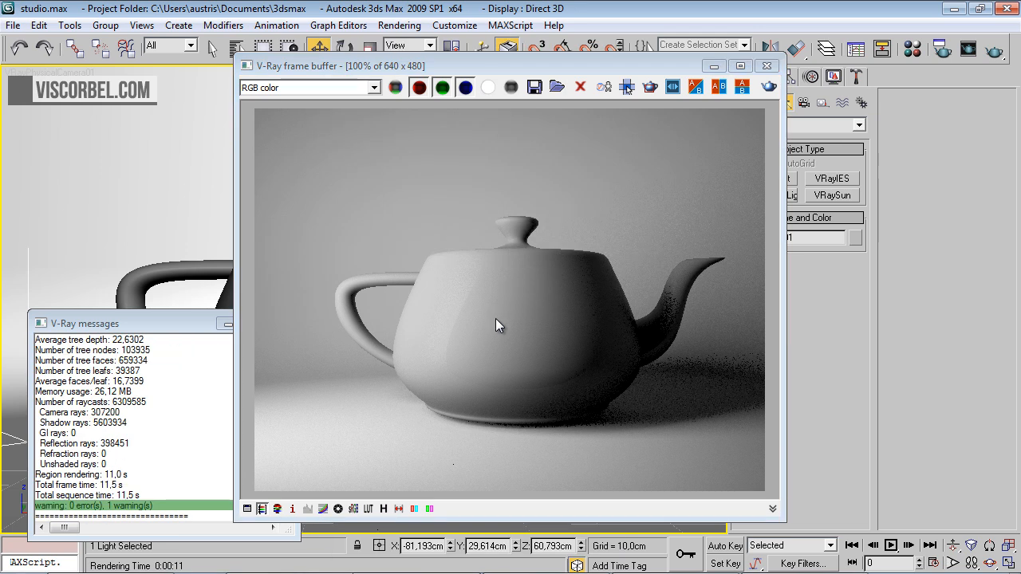
{"action": "left_click", "coordinate": [767, 68]}
Pan the camera view slightly, set VRayPhysicalCamera01's shutter speed to 6,0, and test-render it, closing the frame buffer
{"action": "middle_click_drag", "start_coordinate": [478, 436], "coordinate": [469, 440]}
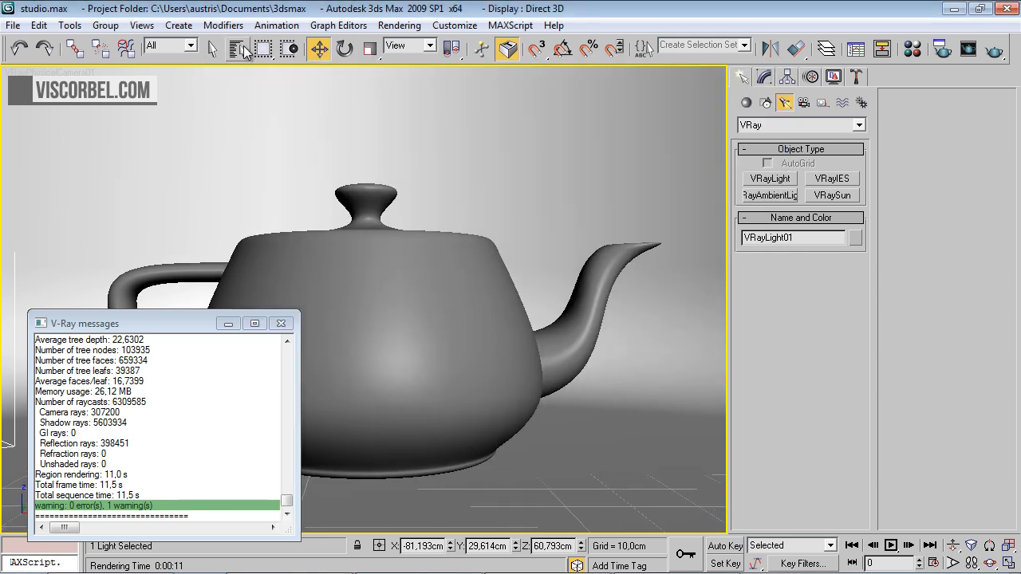
{"action": "left_click", "coordinate": [244, 50]}
{"action": "double_click", "coordinate": [400, 177]}
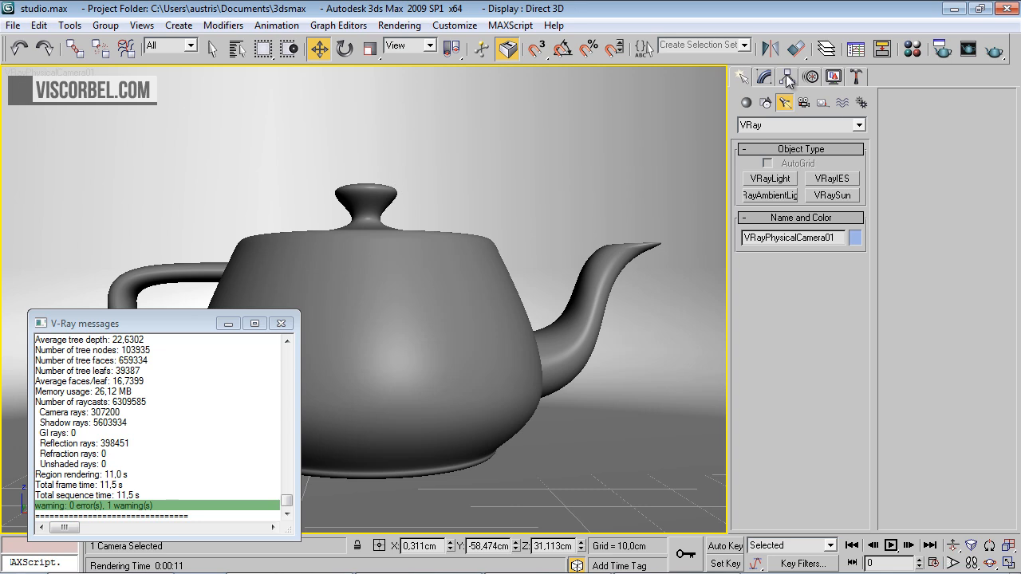
{"action": "left_click", "coordinate": [787, 77]}
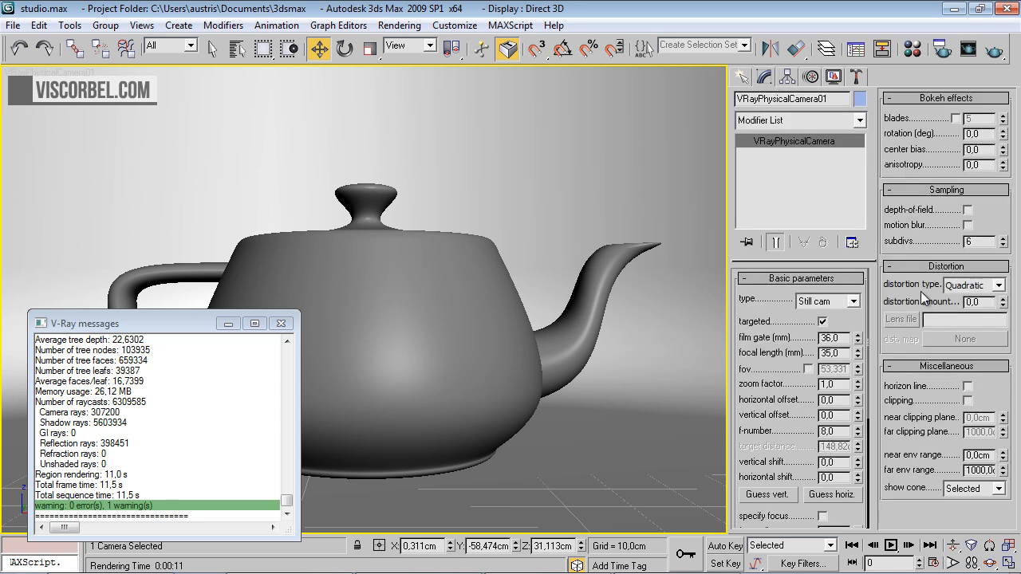
{"action": "scroll", "coordinate": [800, 415], "scroll_direction": "down", "scroll_amount": 5}
{"action": "double_click", "coordinate": [838, 449]}
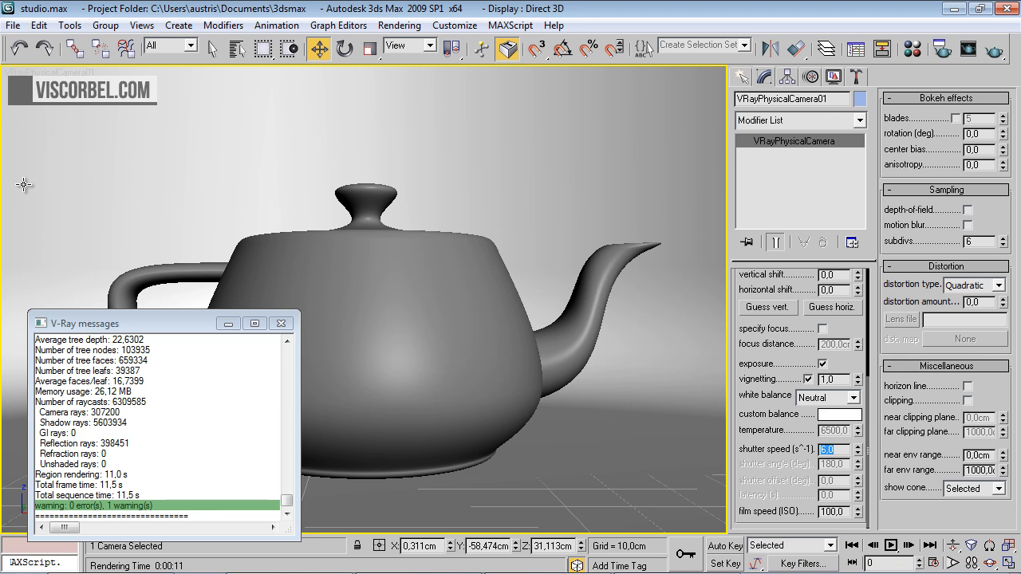
{"action": "left_click", "coordinate": [994, 50]}
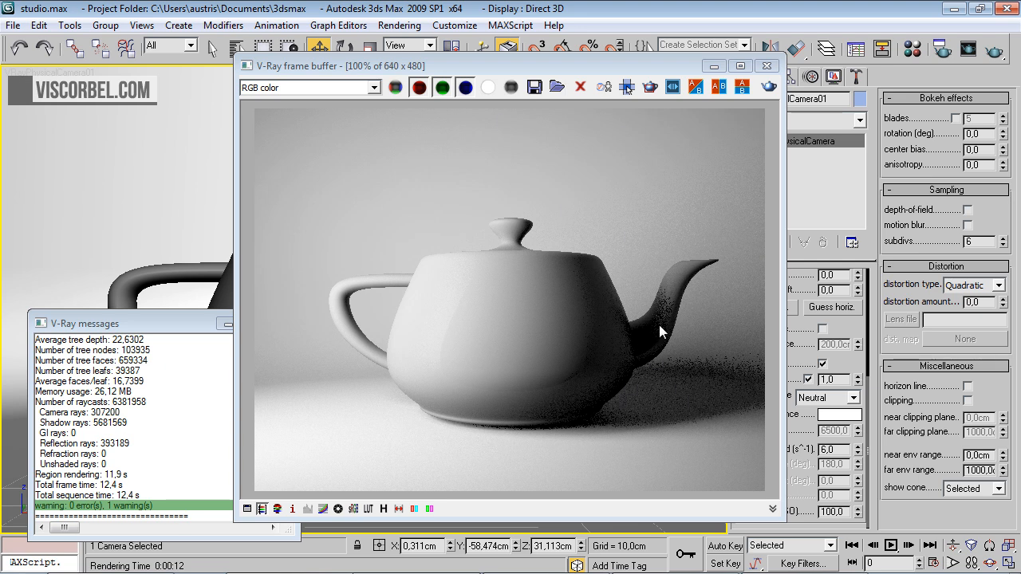
{"action": "left_click", "coordinate": [767, 67]}
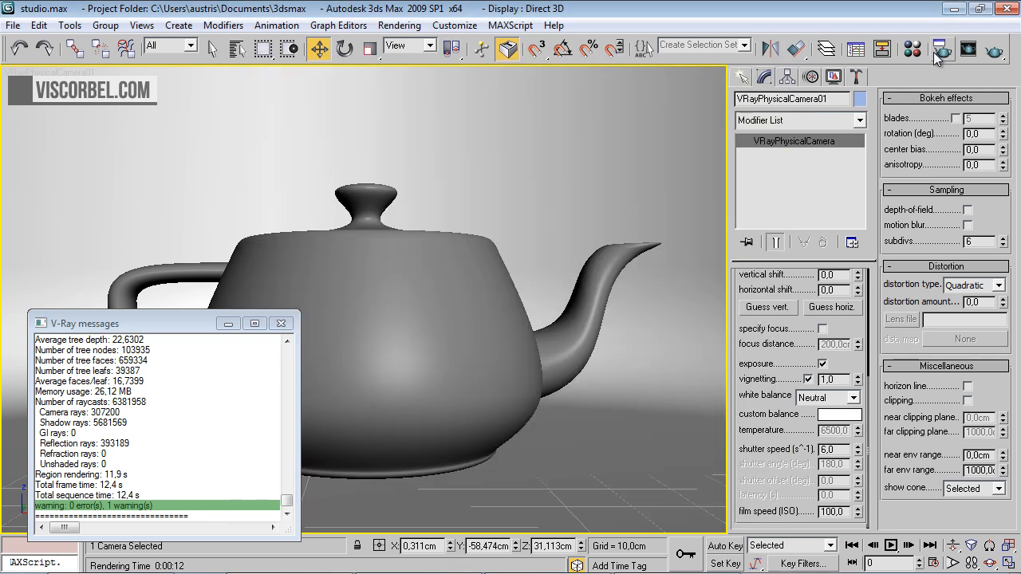
Turn on V-Ray indirect illumination in the render setup and choose Light cache as the secondary bounces GI engine
{"action": "key", "text": "F10"}
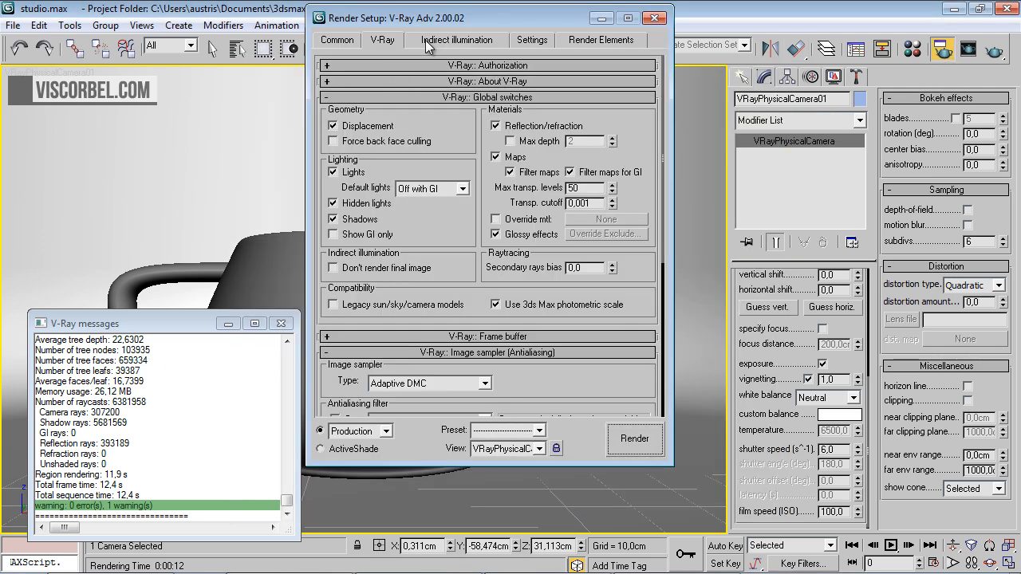
{"action": "left_click", "coordinate": [425, 40]}
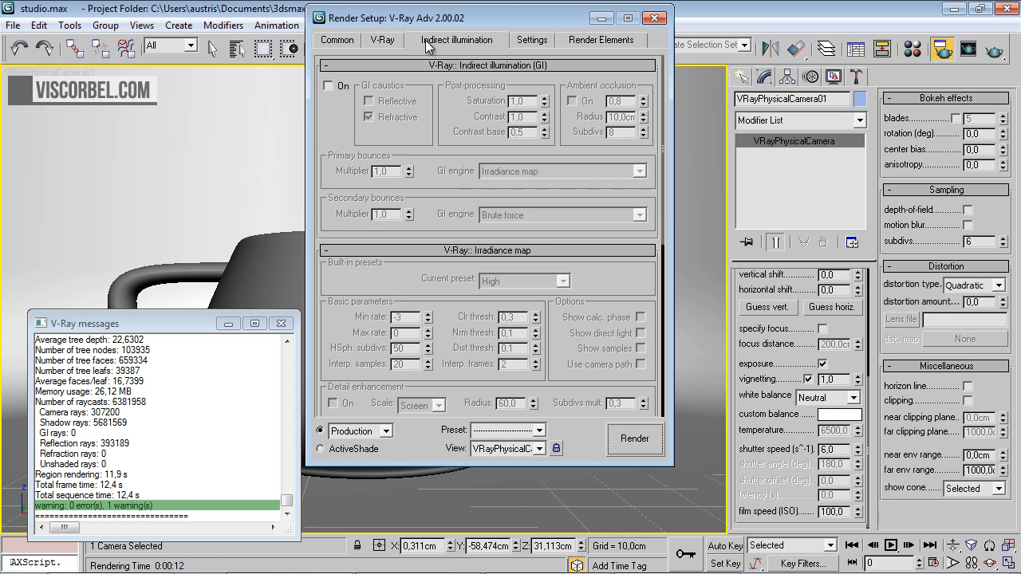
{"action": "left_click", "coordinate": [328, 85]}
{"action": "left_click_drag", "start_coordinate": [437, 194], "coordinate": [426, 229]}
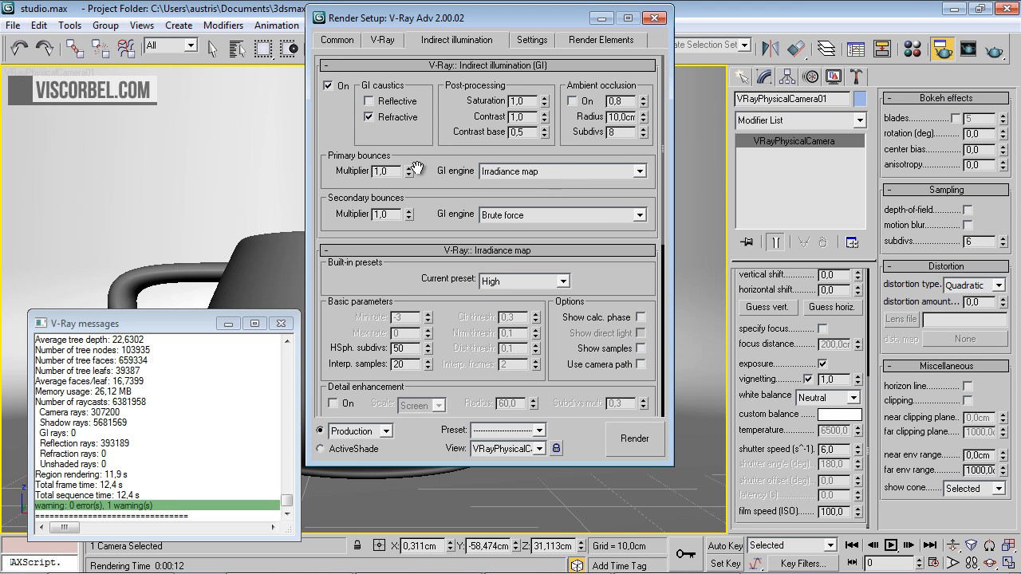
{"action": "left_click_drag", "start_coordinate": [440, 193], "coordinate": [441, 164]}
{"action": "left_click", "coordinate": [514, 187]}
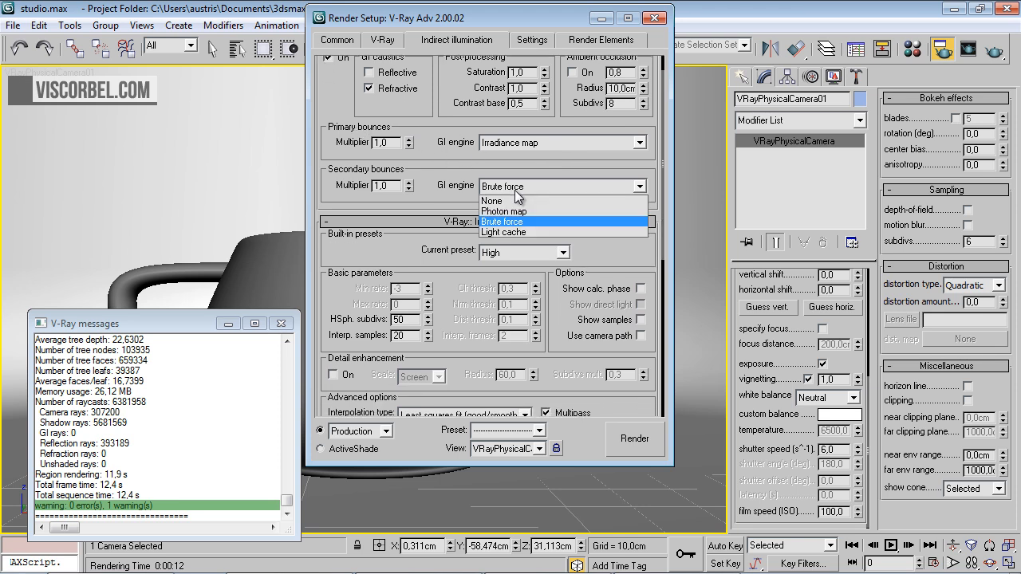
{"action": "left_click", "coordinate": [517, 232]}
Set the irradiance map preset to Very low and enable showing its calculation phase
{"action": "left_click_drag", "start_coordinate": [410, 241], "coordinate": [409, 102]}
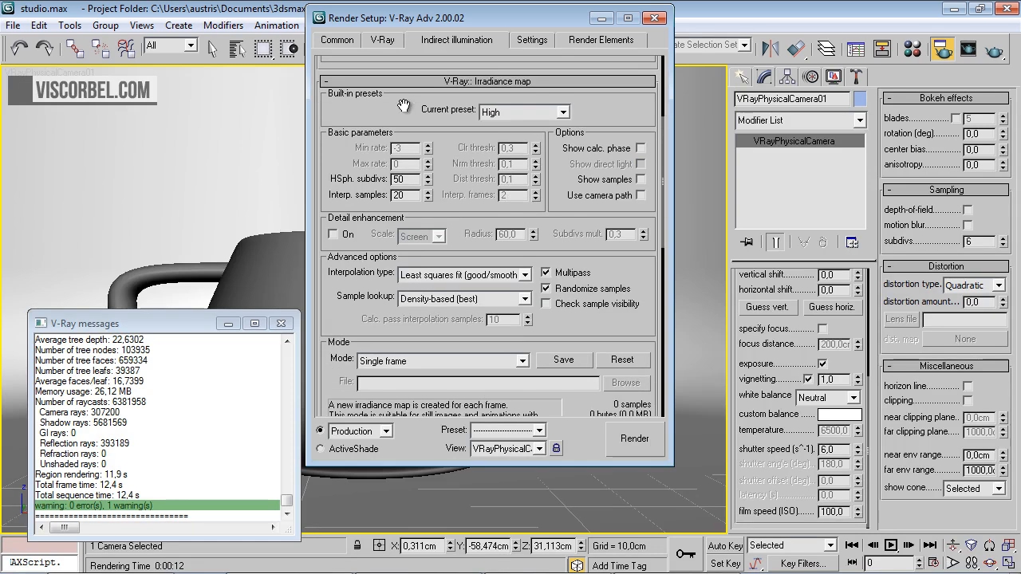
{"action": "left_click", "coordinate": [501, 116]}
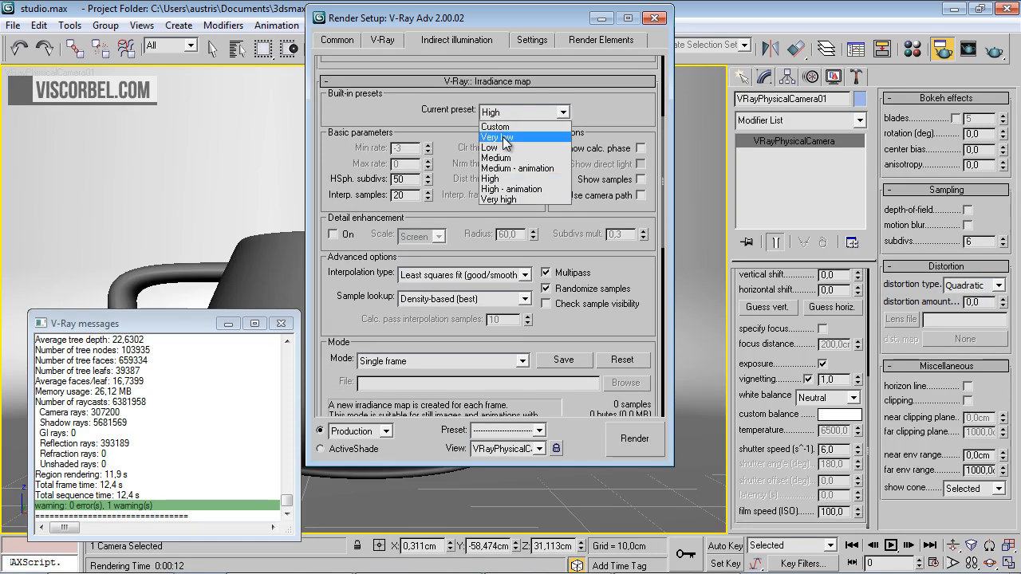
{"action": "left_click", "coordinate": [502, 139]}
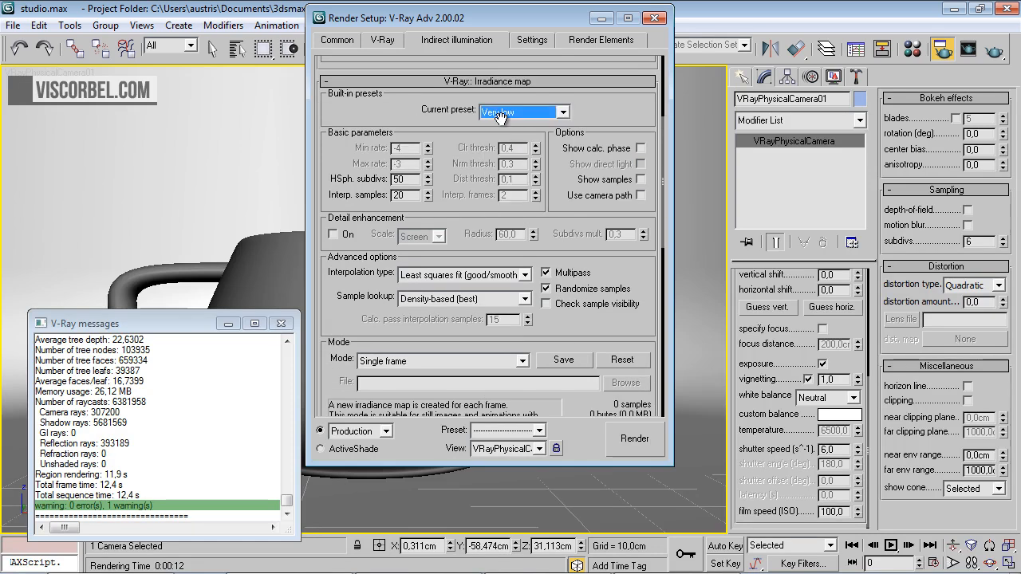
{"action": "left_click", "coordinate": [641, 149]}
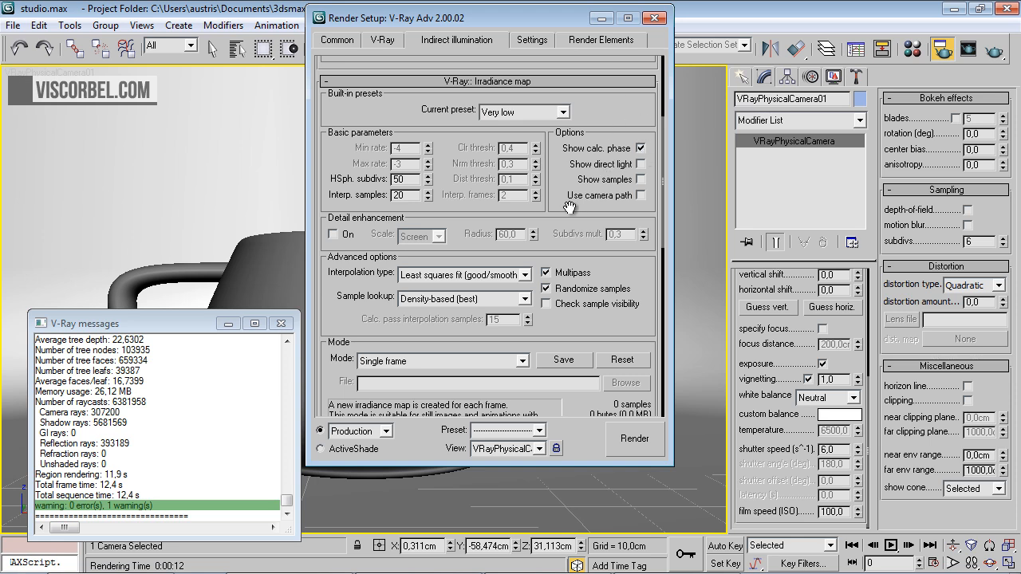
{"action": "scroll", "coordinate": [569, 212], "scroll_direction": "down", "scroll_amount": 3}
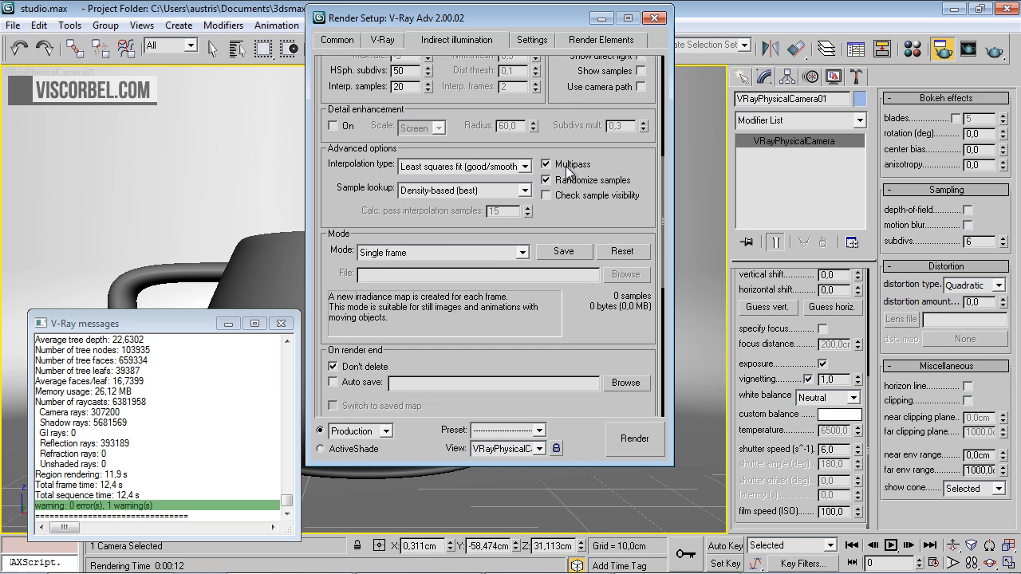
{"action": "scroll", "coordinate": [568, 170], "scroll_direction": "up", "scroll_amount": 5}
Collapse the irradiance map settings, set the light cache subdivs to 200 and enable its Show calc. phase option
{"action": "left_click", "coordinate": [526, 85]}
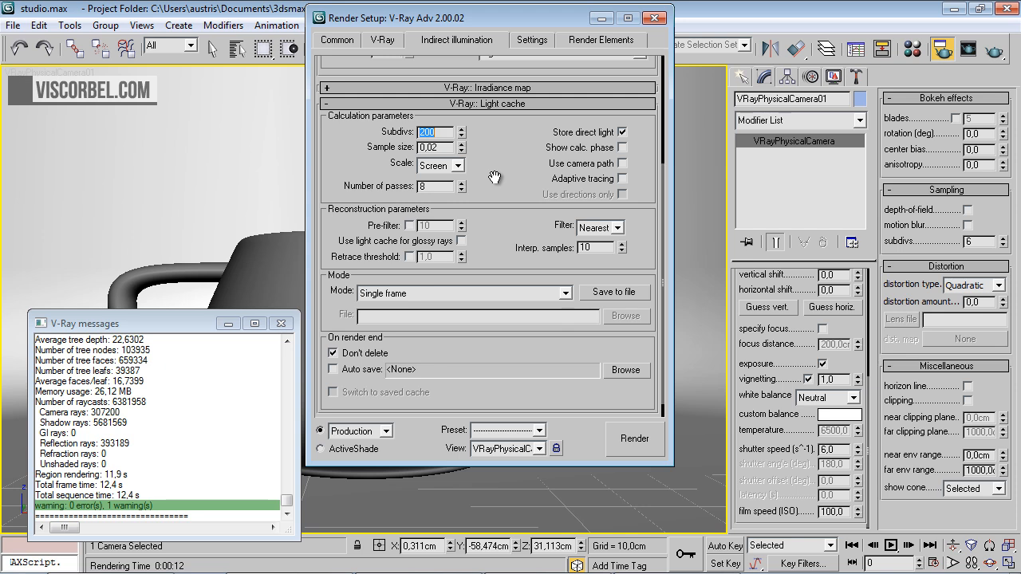
{"action": "left_click_drag", "start_coordinate": [497, 186], "coordinate": [496, 214]}
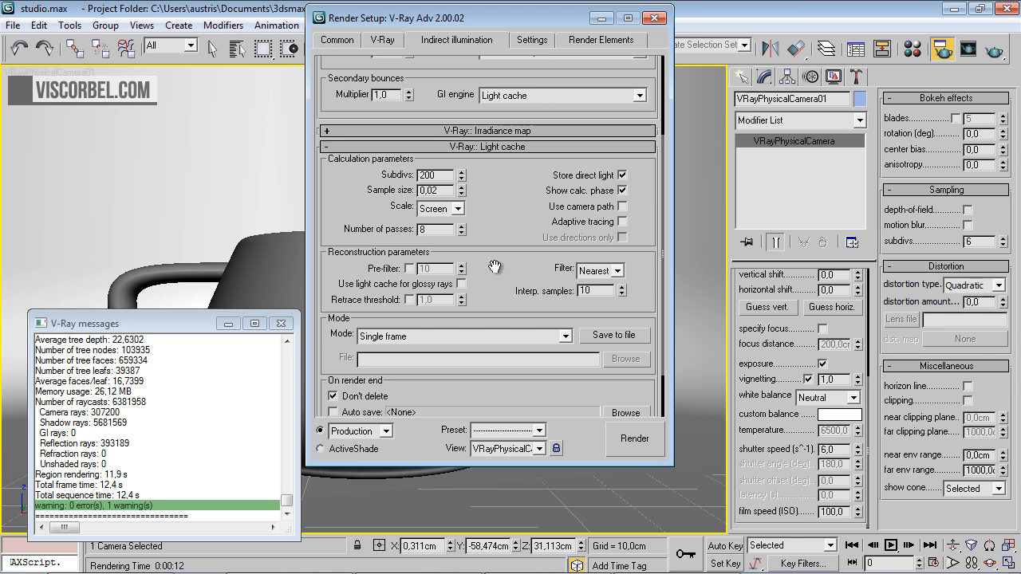
{"action": "scroll", "coordinate": [483, 156], "scroll_direction": "up", "scroll_amount": 5}
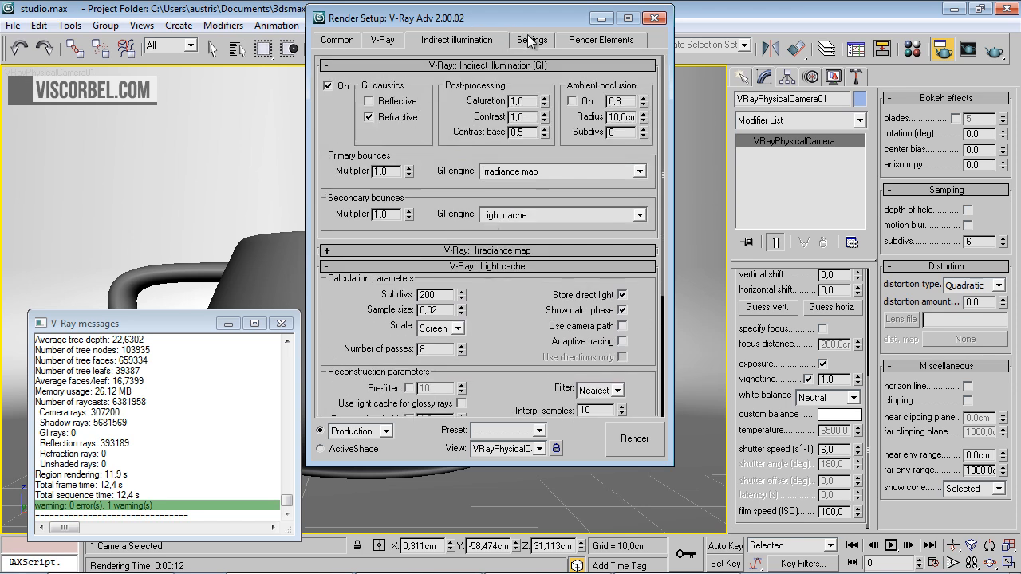
Check the DMC sampler and system settings, render the camera view with GI, and close the frame buffer and render setup
{"action": "left_click", "coordinate": [530, 40]}
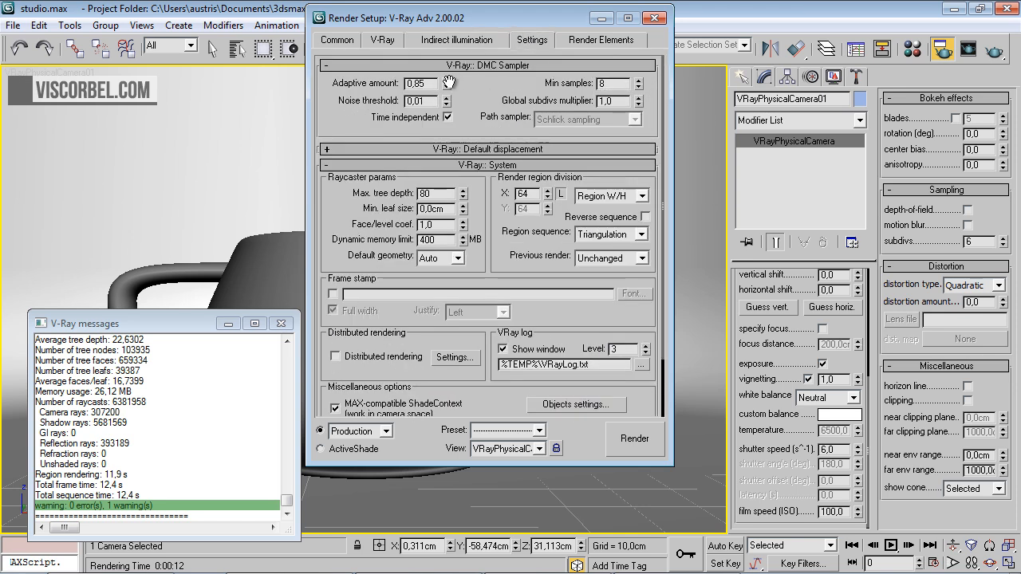
{"action": "left_click", "coordinate": [633, 450]}
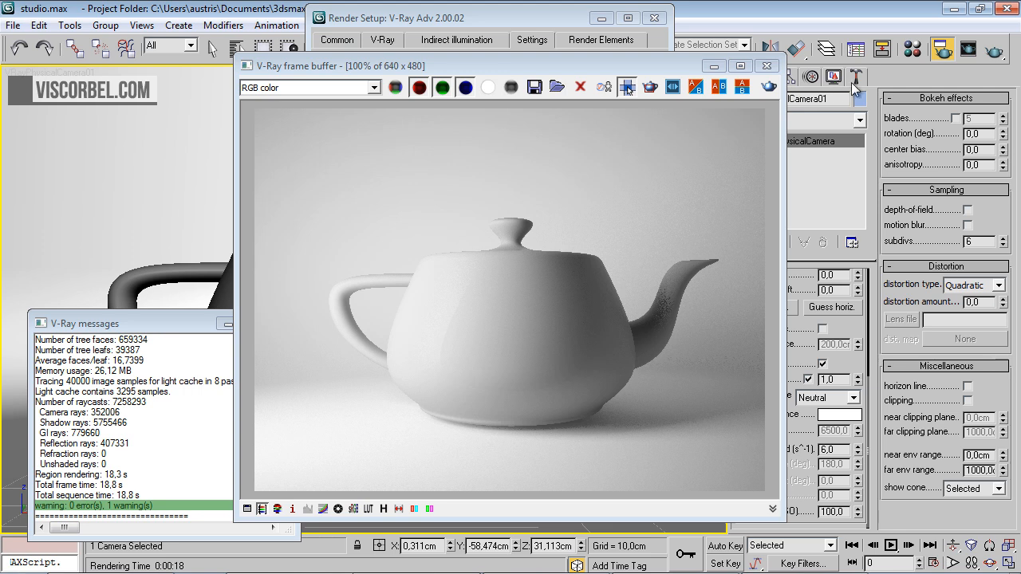
{"action": "left_click", "coordinate": [767, 66]}
{"action": "left_click", "coordinate": [654, 17]}
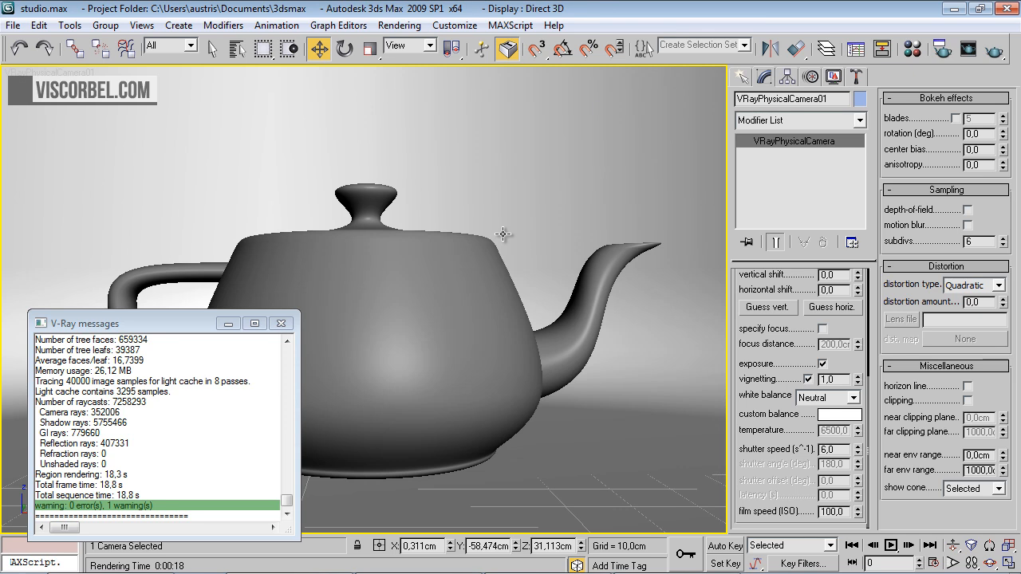
Set the teapot material's diffuse color to a near-black grey with value 2
{"action": "key", "text": "m"}
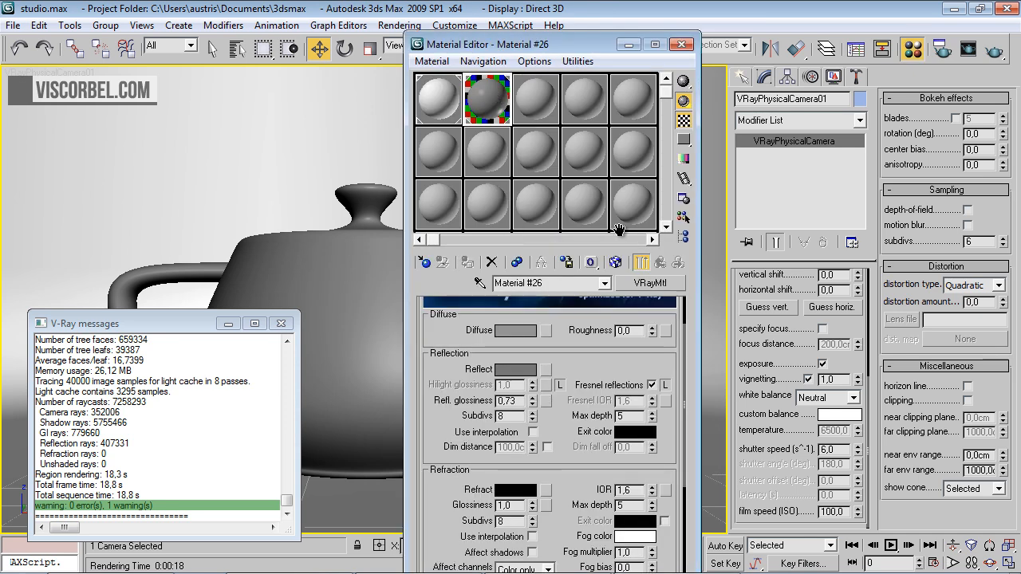
{"action": "left_click", "coordinate": [515, 330]}
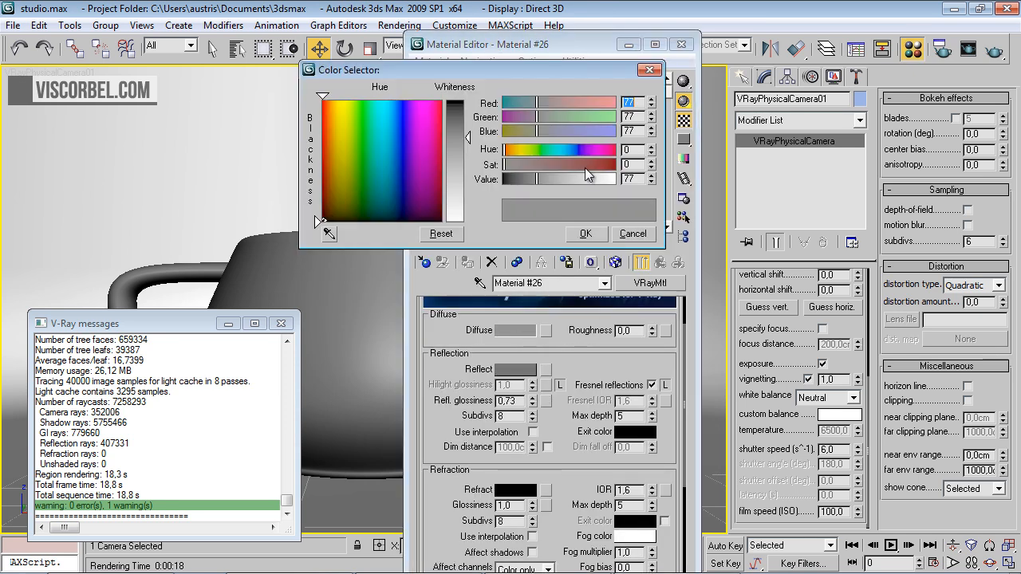
{"action": "left_click_drag", "start_coordinate": [543, 174], "coordinate": [506, 180]}
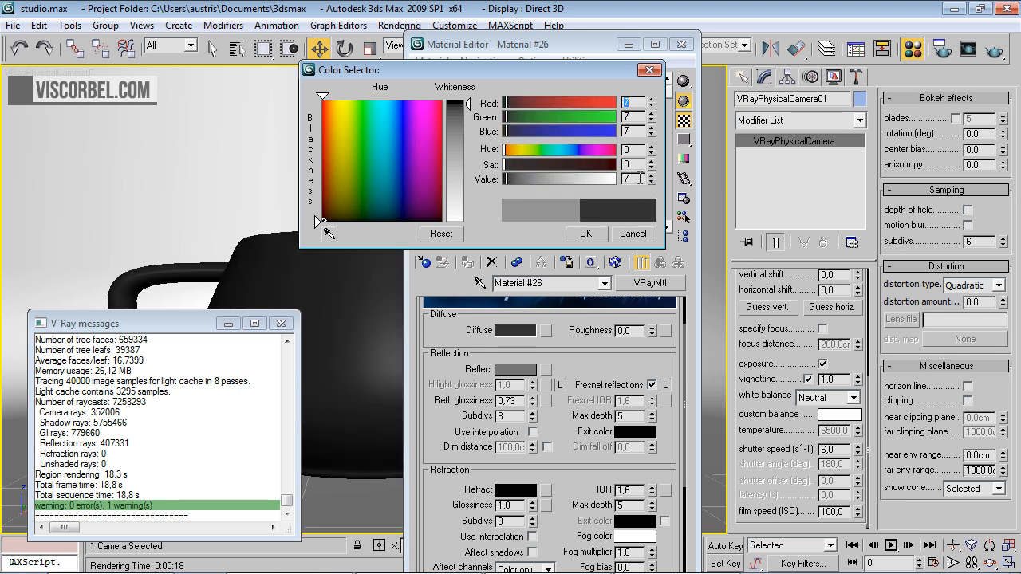
{"action": "type", "text": "2"}
{"action": "key", "text": "Return"}
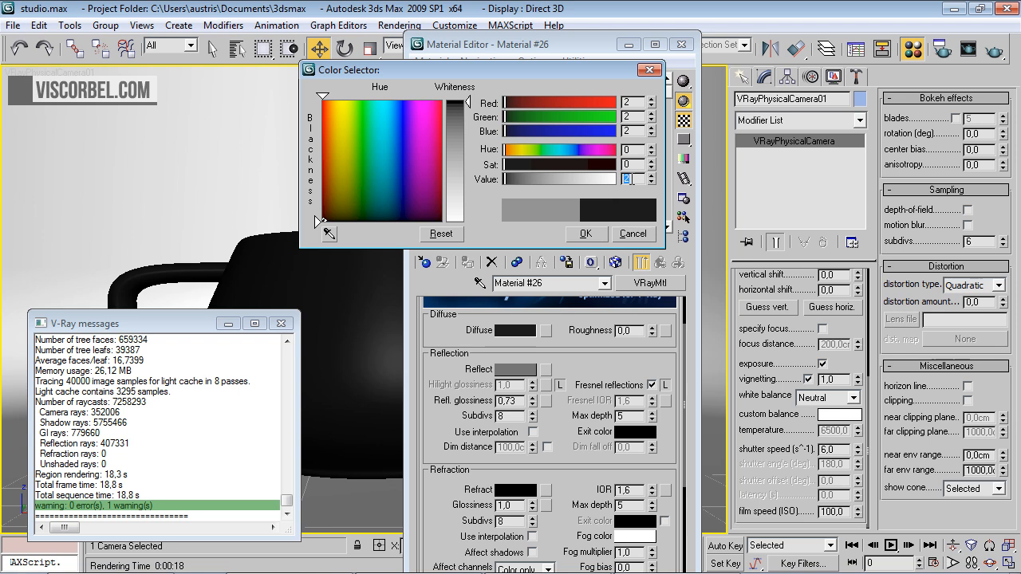
{"action": "left_click", "coordinate": [586, 233]}
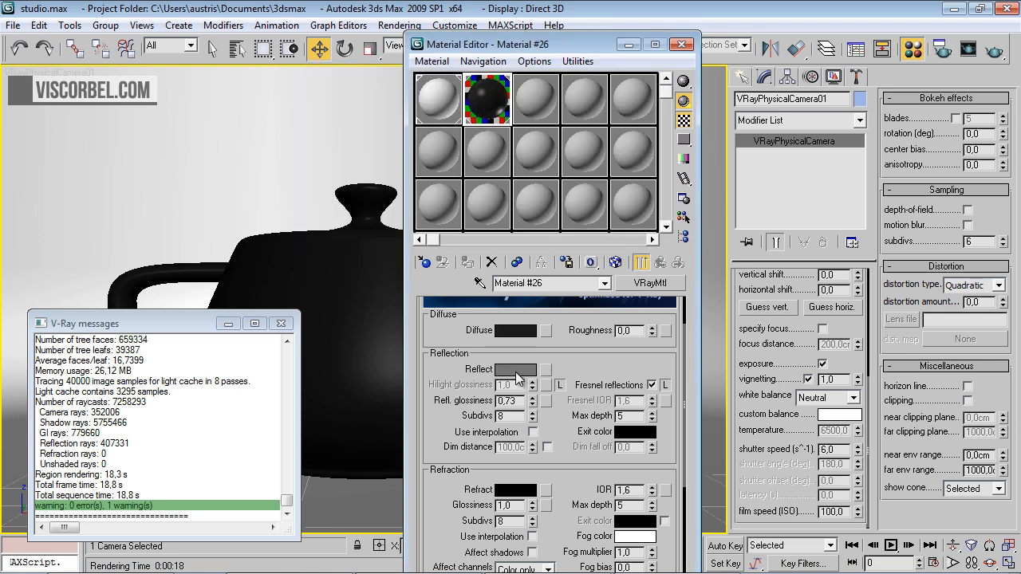
Brighten the teapot material's reflection color to a light grey with value 203
{"action": "left_click", "coordinate": [515, 371]}
{"action": "left_click_drag", "start_coordinate": [569, 186], "coordinate": [591, 184]}
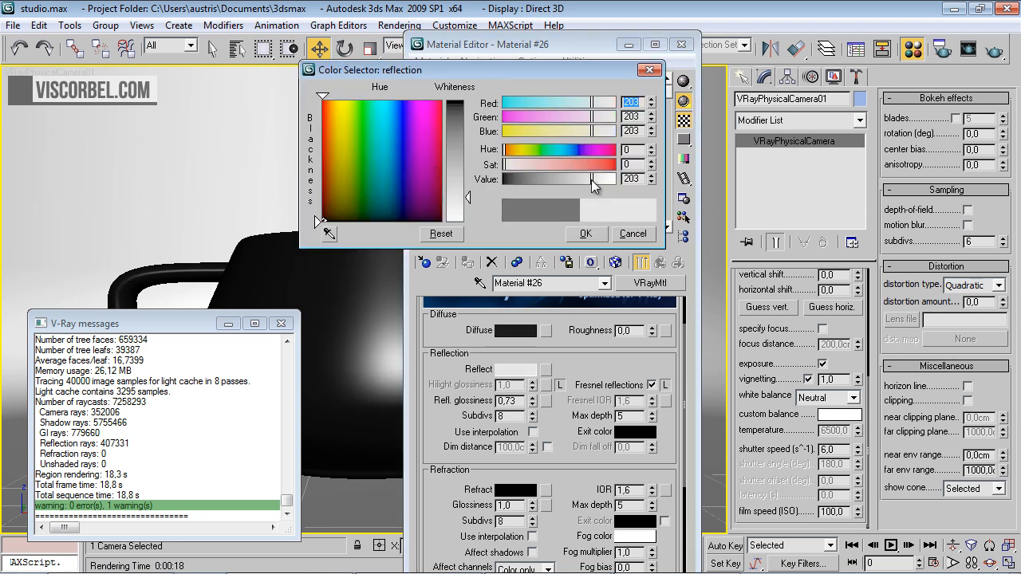
{"action": "left_click", "coordinate": [590, 233]}
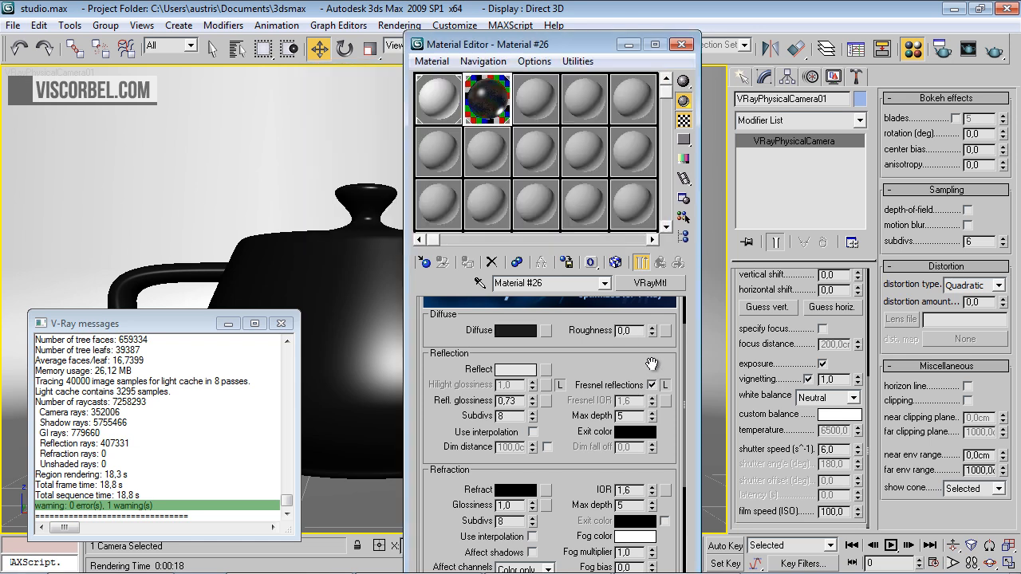
With the enlarged sample preview open, disable Fresnel reflections on the teapot material and set its reflection glossiness to 0,8
{"action": "double_click", "coordinate": [504, 97]}
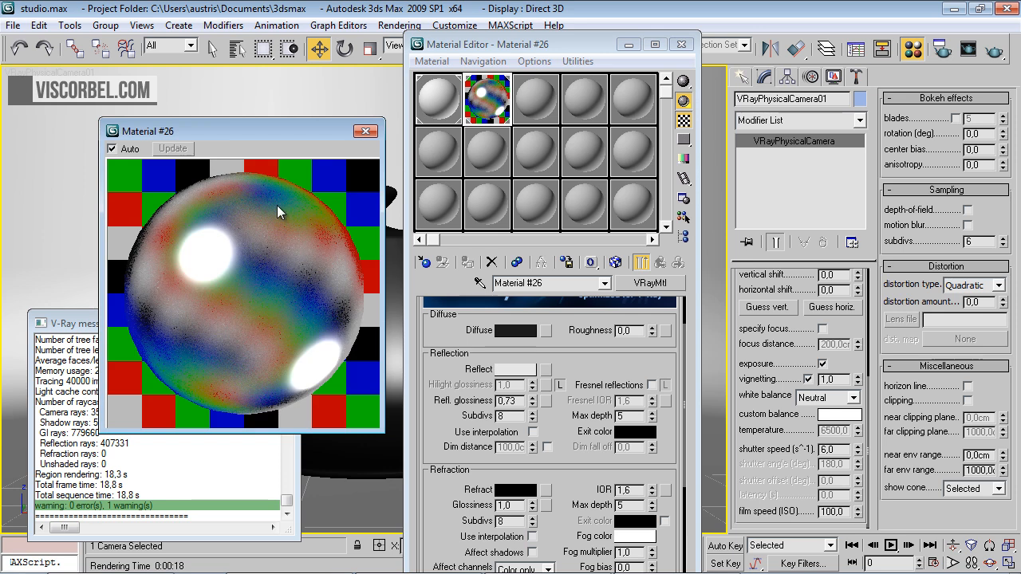
{"action": "left_click", "coordinate": [516, 402]}
{"action": "left_click_drag", "start_coordinate": [517, 403], "coordinate": [507, 409]}
{"action": "type", "text": "8"}
{"action": "key", "text": "Return"}
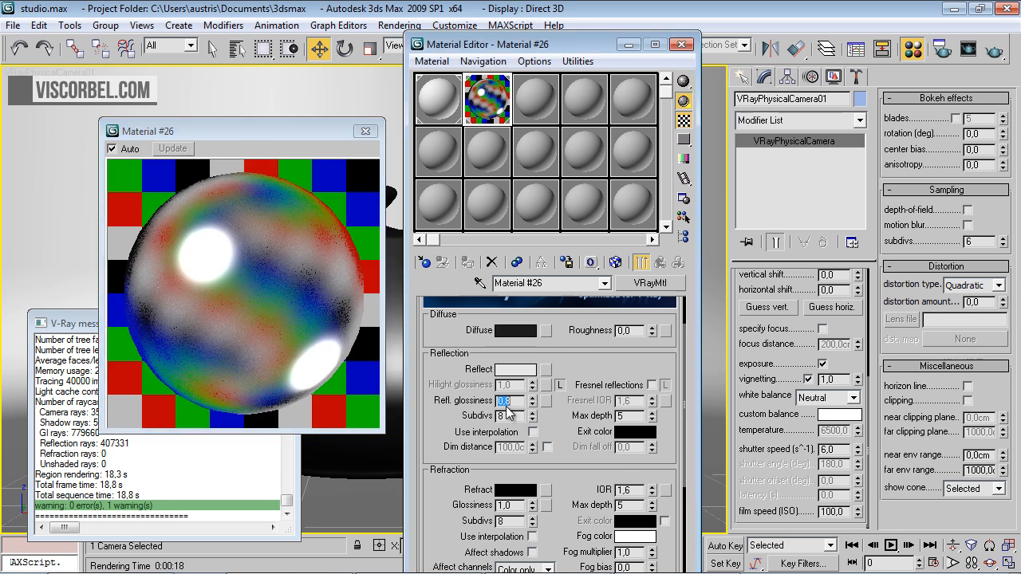
Render the camera view with the reflective teapot, closing the frame buffer, sample preview, Material Editor and V-Ray messages
{"action": "left_click", "coordinate": [994, 49]}
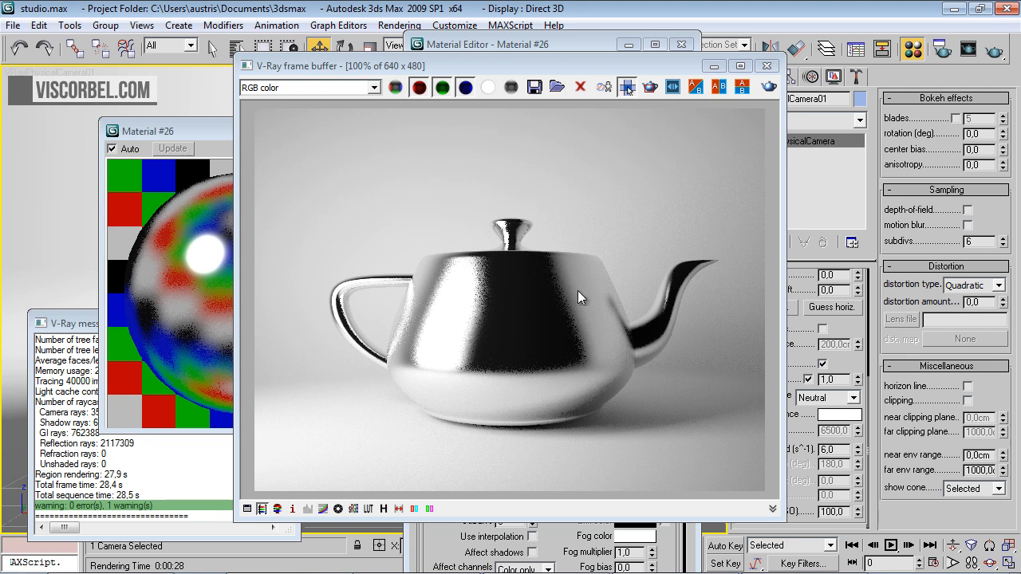
{"action": "left_click", "coordinate": [770, 66]}
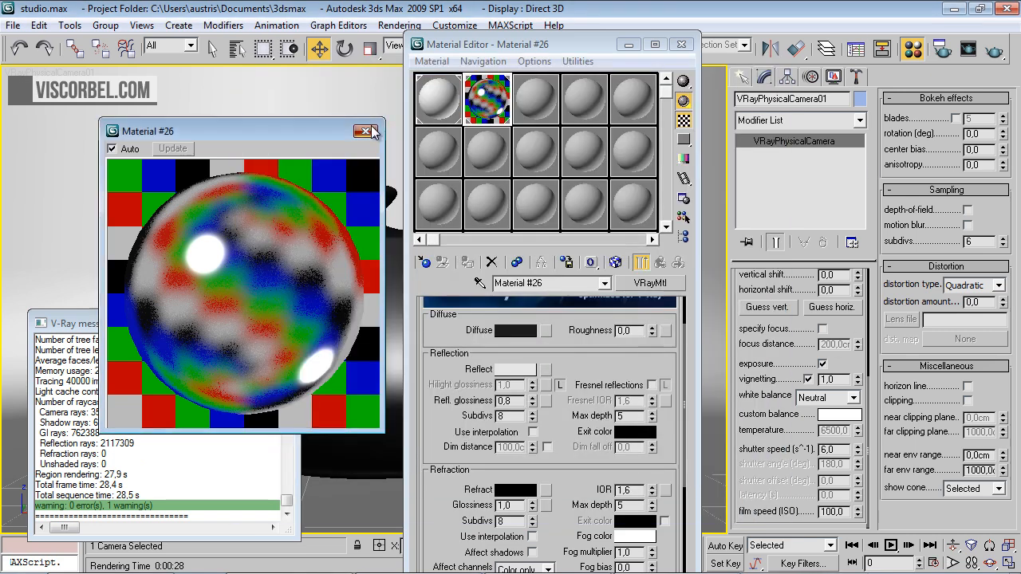
{"action": "left_click", "coordinate": [365, 131]}
{"action": "left_click", "coordinate": [681, 45]}
{"action": "left_click", "coordinate": [289, 323]}
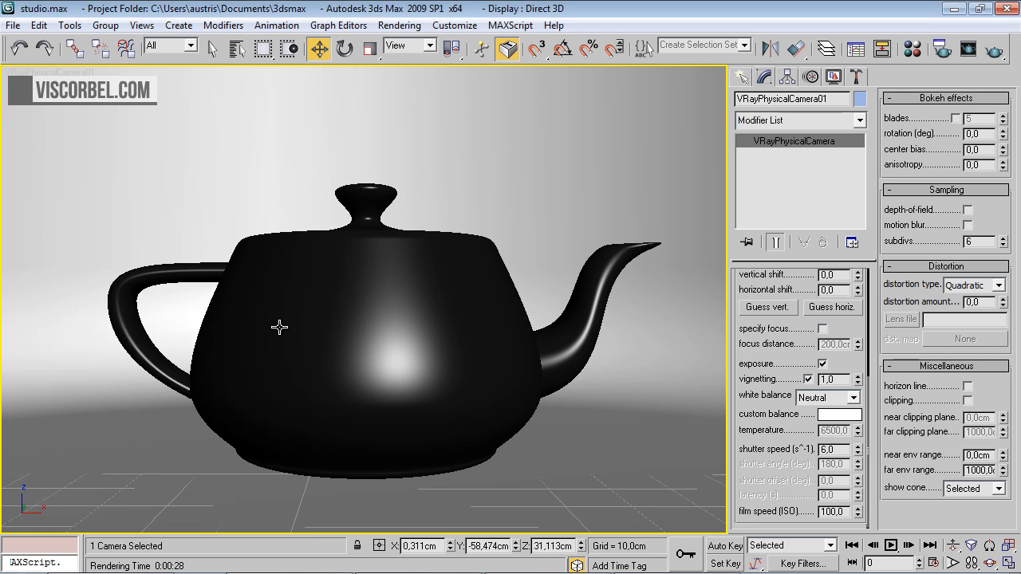
In the front view, create a plane VRayLight beside the teapot's spout, about 6.2 cm half-length and 53.7 cm half-width
{"action": "key", "text": "f"}
{"action": "left_click", "coordinate": [583, 410]}
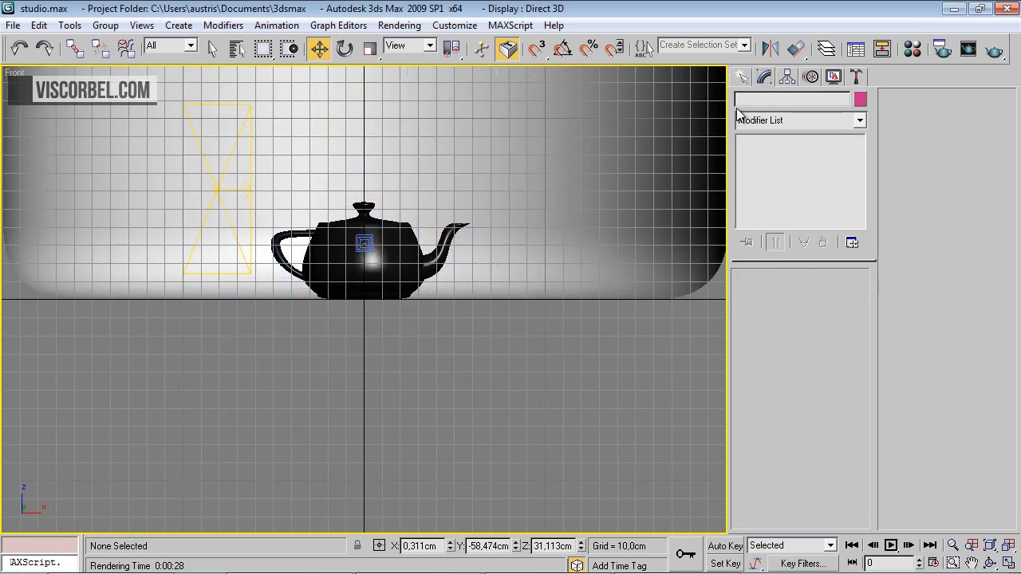
{"action": "left_click", "coordinate": [742, 76]}
{"action": "left_click", "coordinate": [771, 179]}
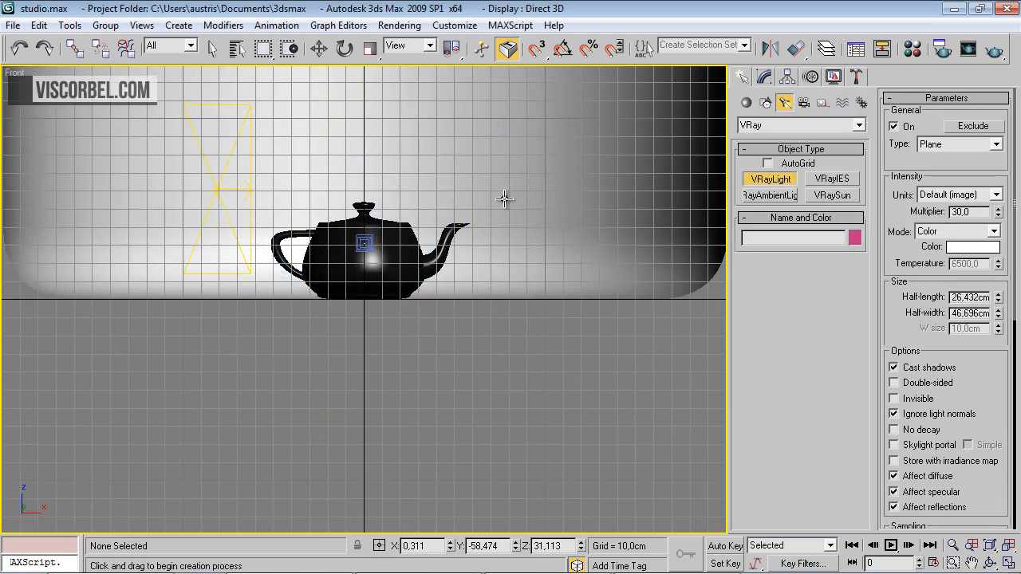
{"action": "left_click_drag", "start_coordinate": [503, 97], "coordinate": [523, 295]}
In the top view, rotate the new light to face the teapot and move it farther back beside the spout
{"action": "key", "text": "t"}
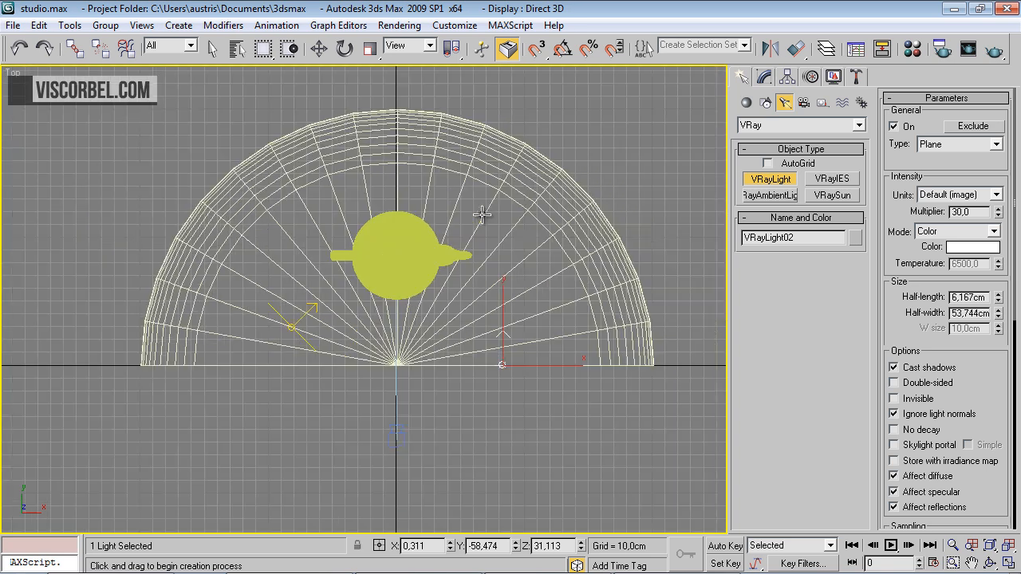
{"action": "key", "text": "e"}
{"action": "left_click_drag", "start_coordinate": [553, 335], "coordinate": [486, 252]}
{"action": "key", "text": "w"}
{"action": "left_click_drag", "start_coordinate": [531, 343], "coordinate": [546, 278]}
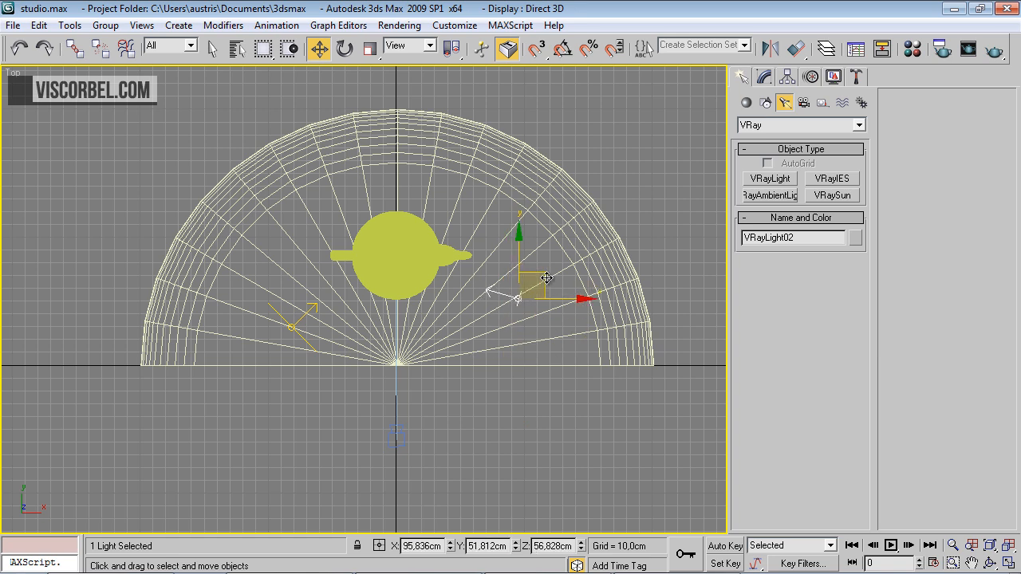
Lock the image aspect, set the output size to 320x240 and render the physical camera view
{"action": "key", "text": "c"}
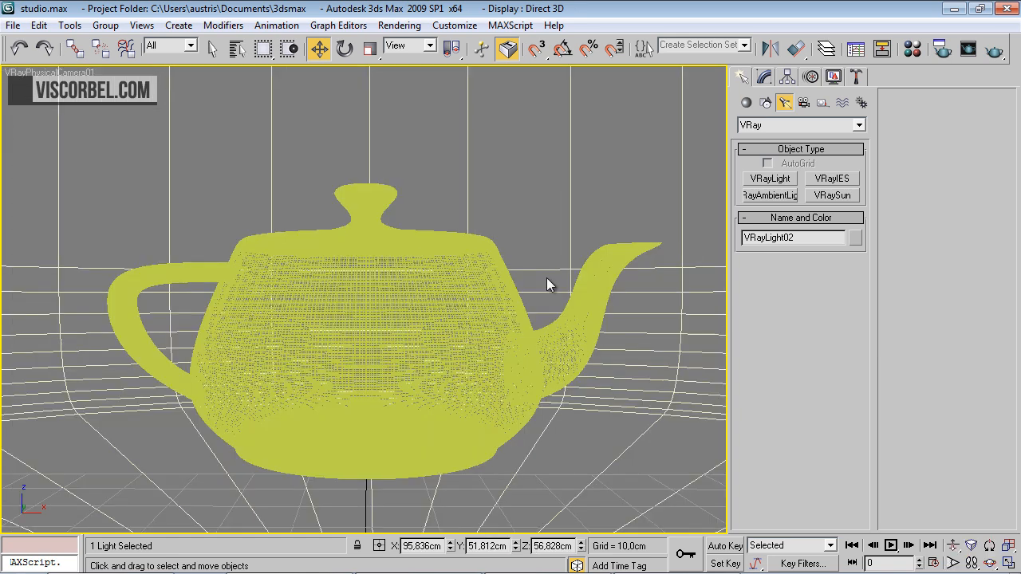
{"action": "left_click", "coordinate": [935, 50]}
{"action": "left_click", "coordinate": [344, 39]}
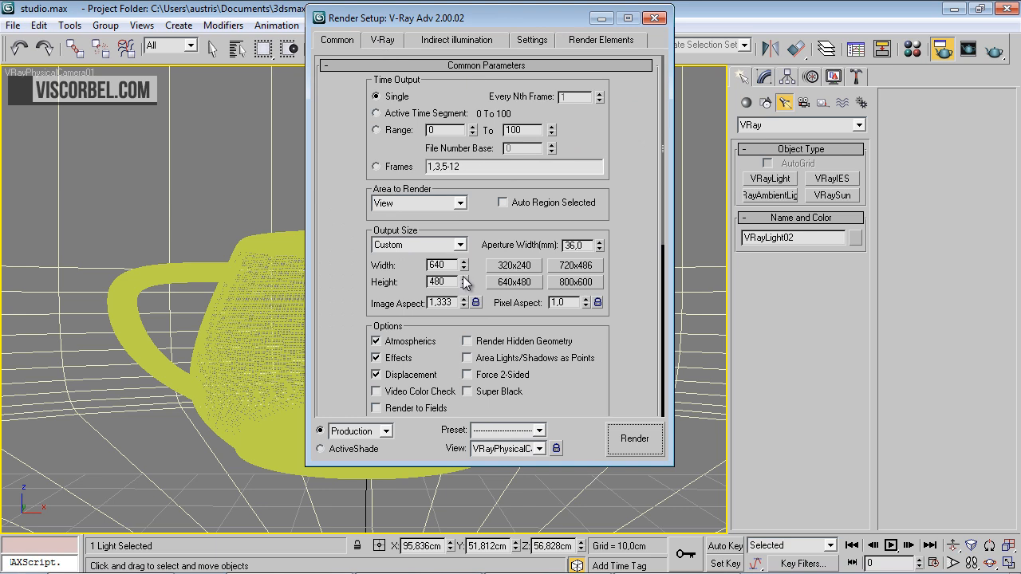
{"action": "left_click", "coordinate": [475, 303]}
{"action": "left_click", "coordinate": [509, 268]}
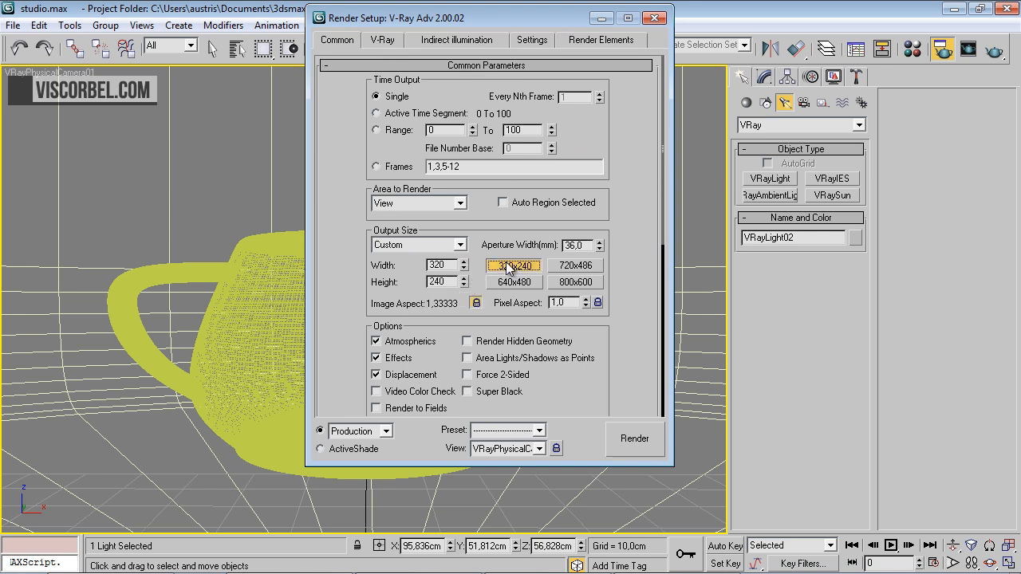
{"action": "left_click", "coordinate": [629, 443]}
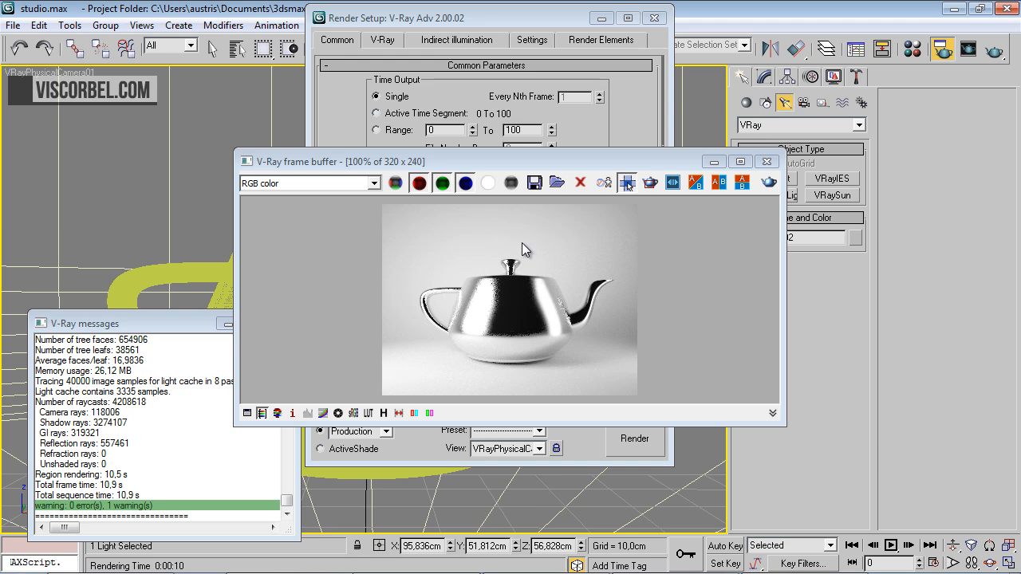
Inspect the render's alpha channel, return to RGB color, and close the frame buffer, Render Setup and V-Ray messages
{"action": "left_click", "coordinate": [496, 188]}
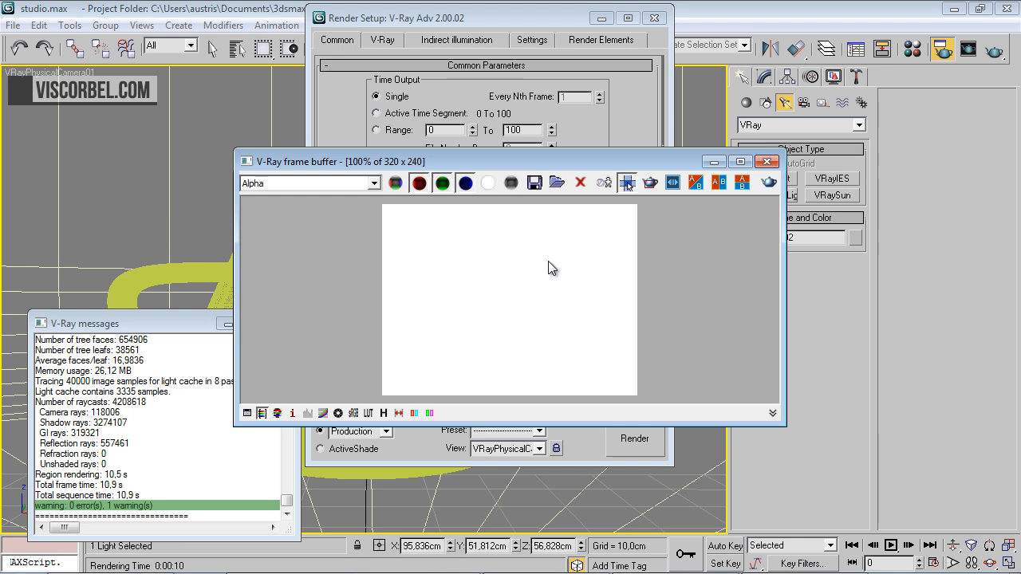
{"action": "left_click", "coordinate": [394, 184]}
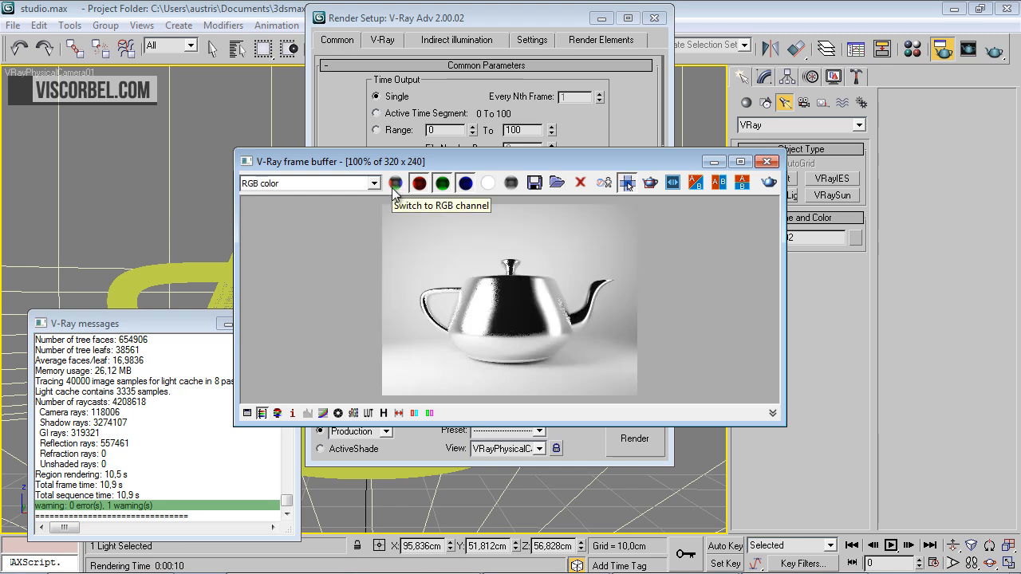
{"action": "left_click", "coordinate": [768, 163]}
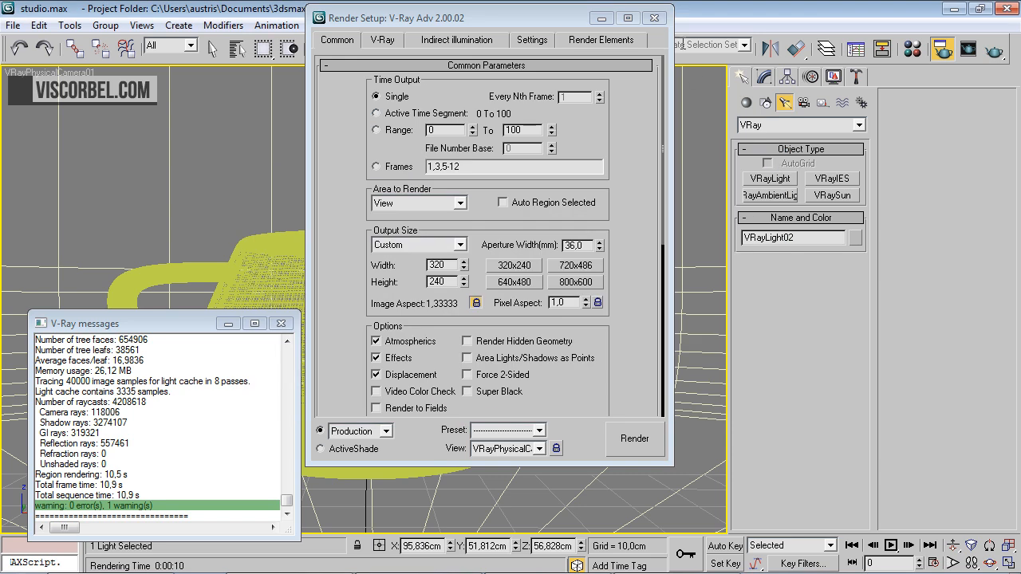
{"action": "left_click", "coordinate": [654, 17]}
{"action": "left_click", "coordinate": [281, 324]}
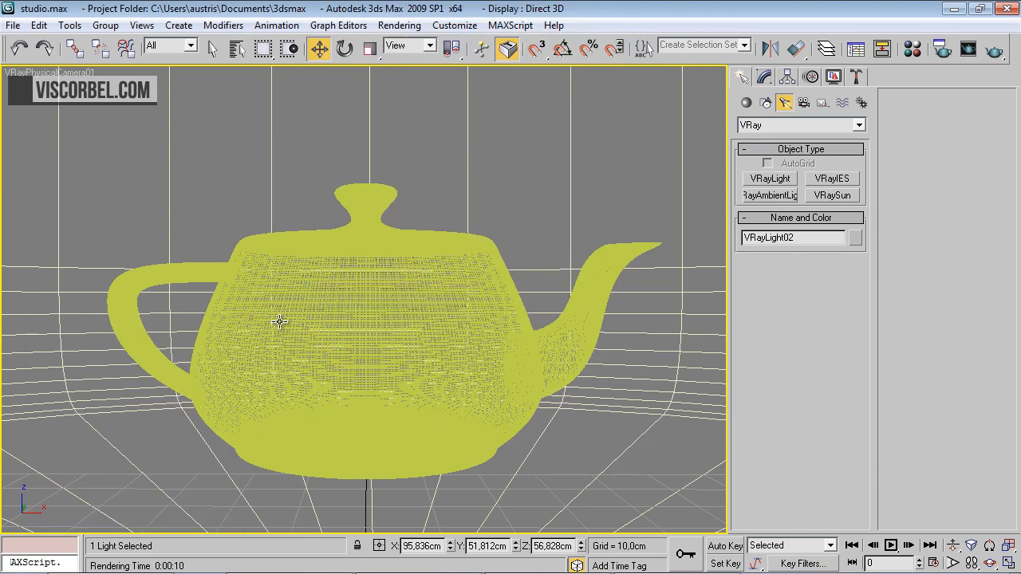
Select the backdrop cylinder and display the camera view shaded with edged faces
{"action": "left_click", "coordinate": [616, 401]}
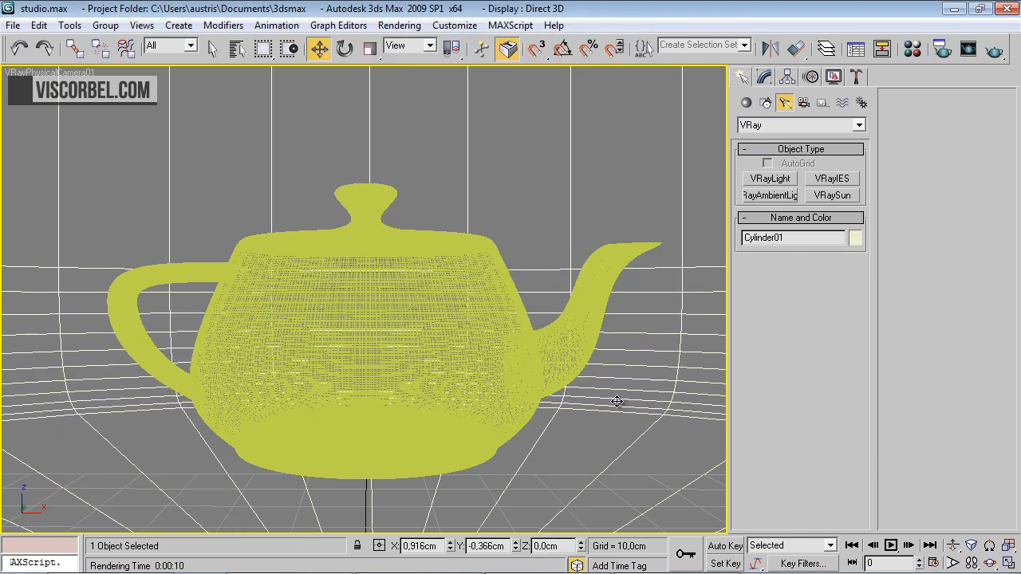
{"action": "key", "text": "F3"}
{"action": "key", "text": "F4"}
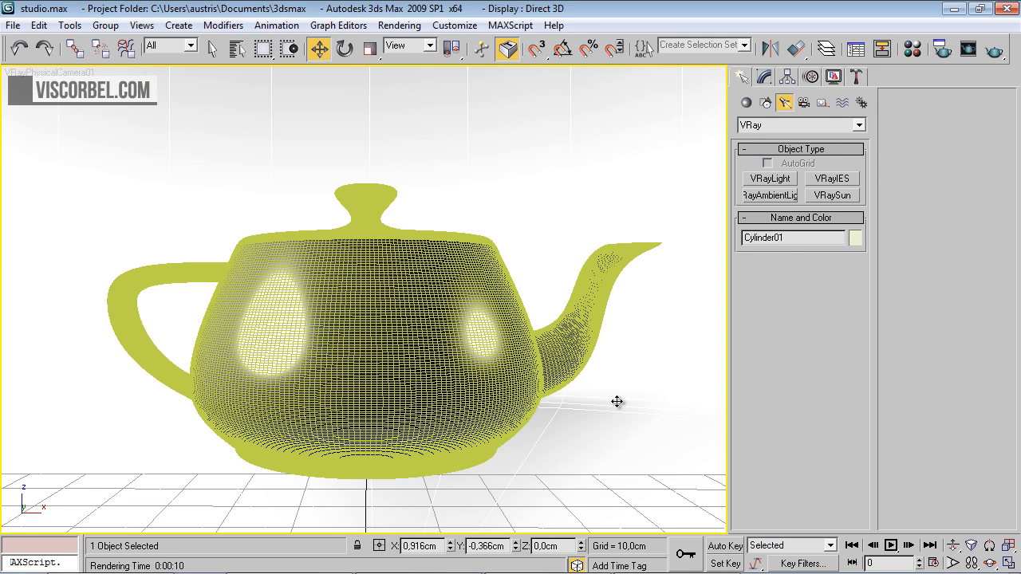
In the V-Ray object properties of Cylinder01, change the alpha contribution to exclude the backdrop from the alpha channel
{"action": "right_click", "coordinate": [617, 401]}
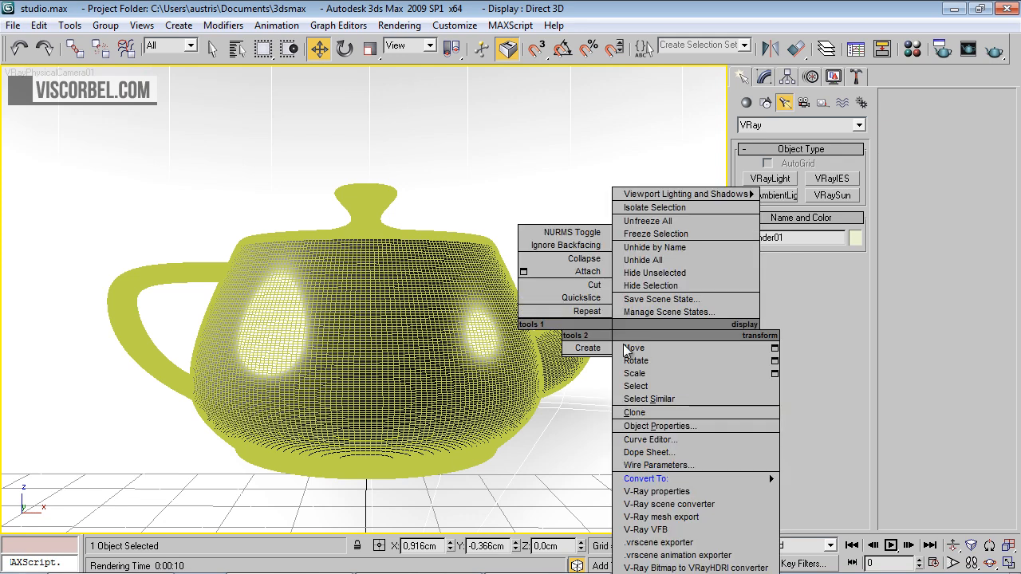
{"action": "left_click", "coordinate": [642, 492]}
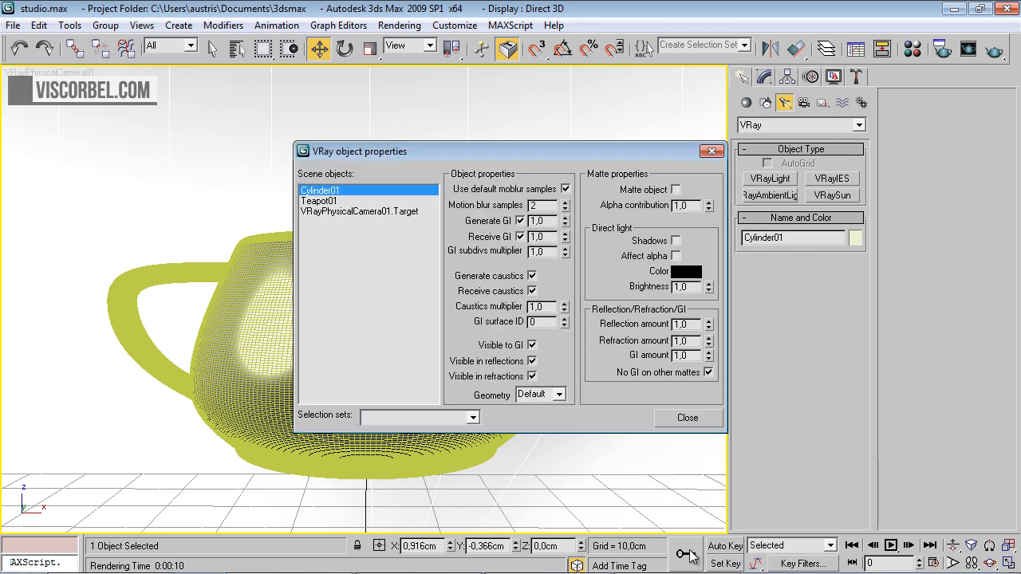
{"action": "double_click", "coordinate": [691, 205]}
{"action": "key", "text": "Return"}
{"action": "left_click", "coordinate": [699, 415]}
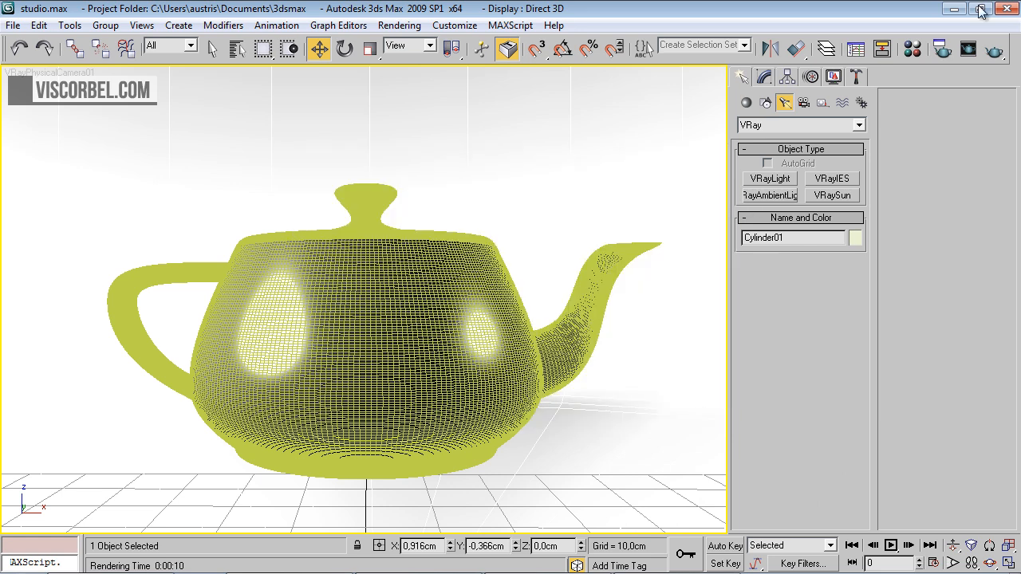
Render the camera view again, check its alpha channel and switch back to RGB color
{"action": "left_click", "coordinate": [993, 50]}
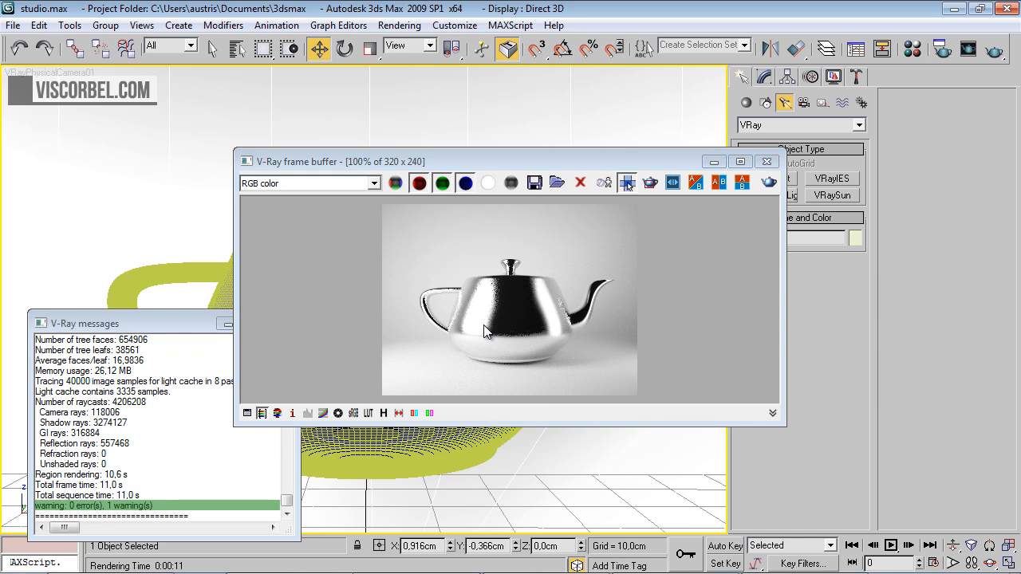
{"action": "left_click", "coordinate": [494, 181]}
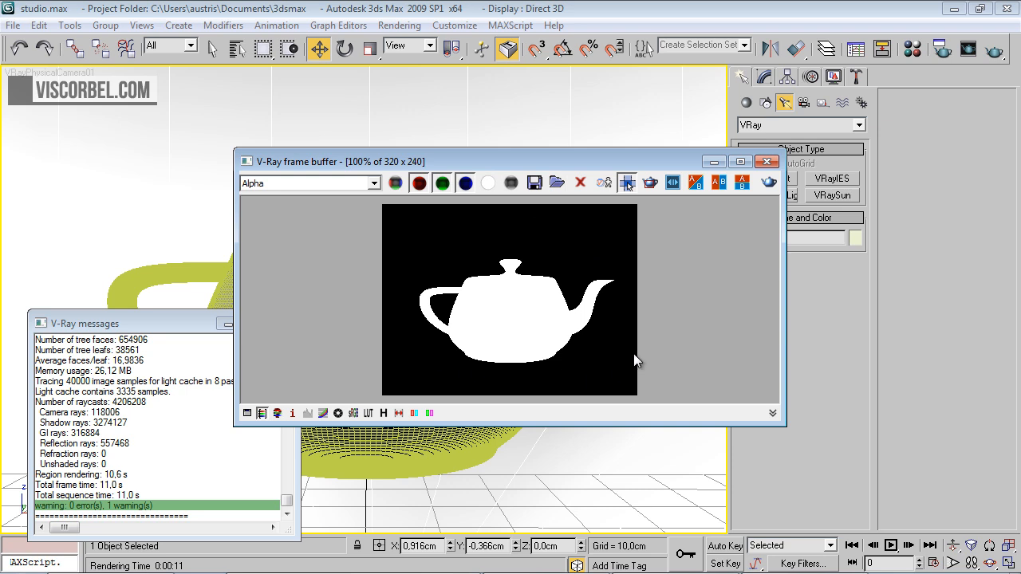
{"action": "left_click", "coordinate": [397, 184]}
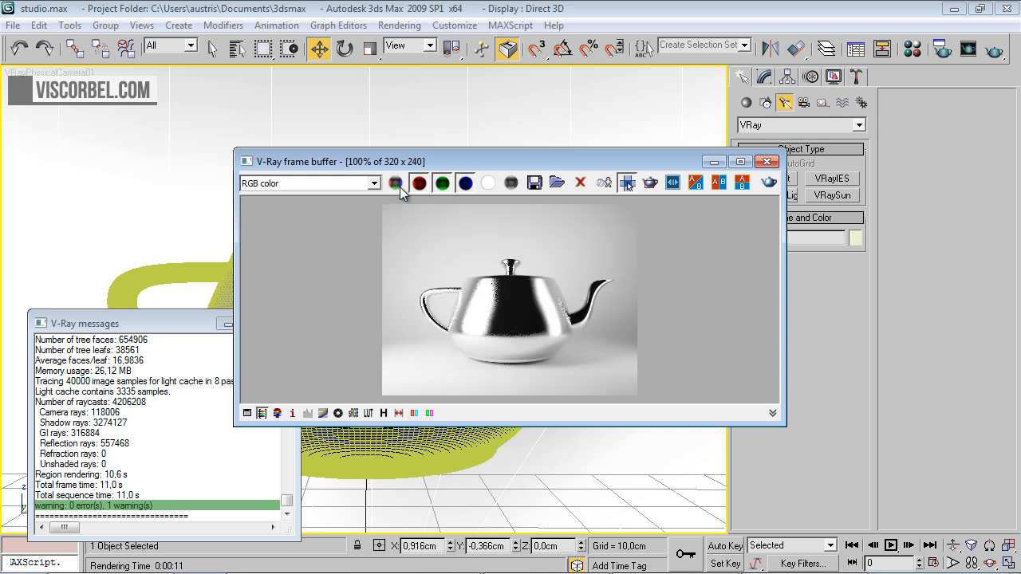
Save the rendered image as teapot1.png in the Studio Light folder with the alpha channel included
{"action": "left_click", "coordinate": [535, 183]}
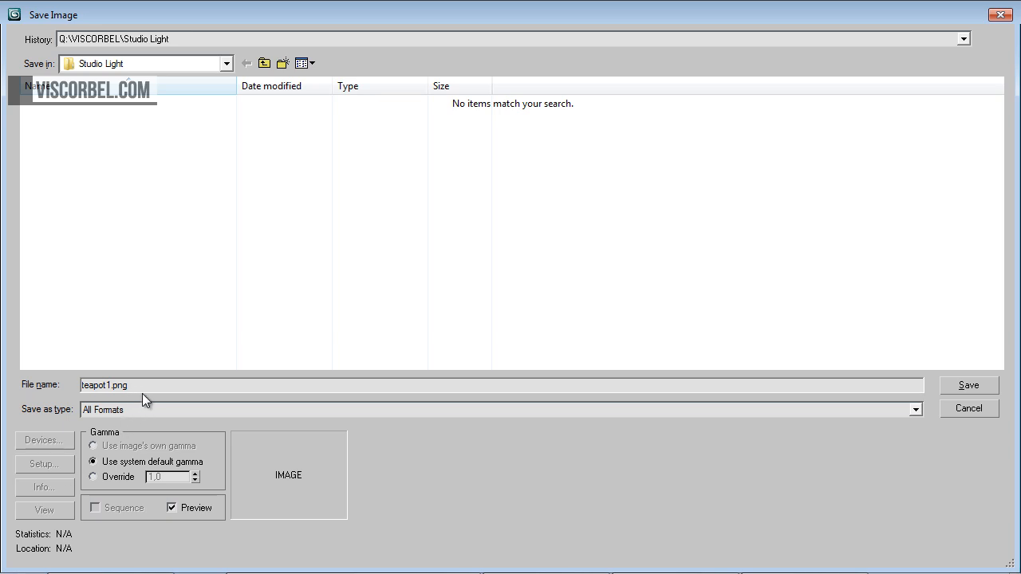
{"action": "left_click", "coordinate": [157, 410]}
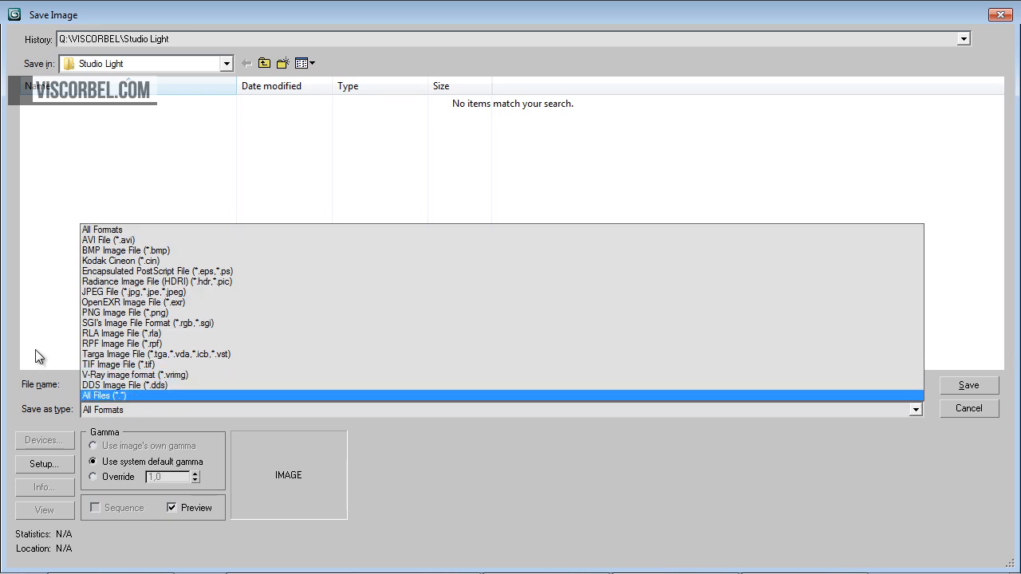
{"action": "left_click", "coordinate": [35, 350]}
{"action": "left_click", "coordinate": [148, 382]}
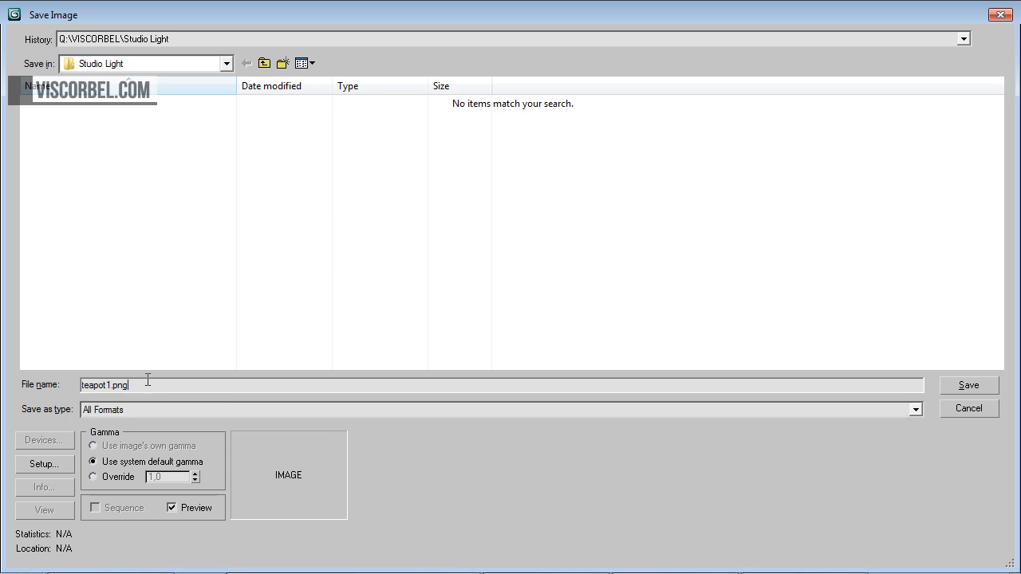
{"action": "key", "text": "Return"}
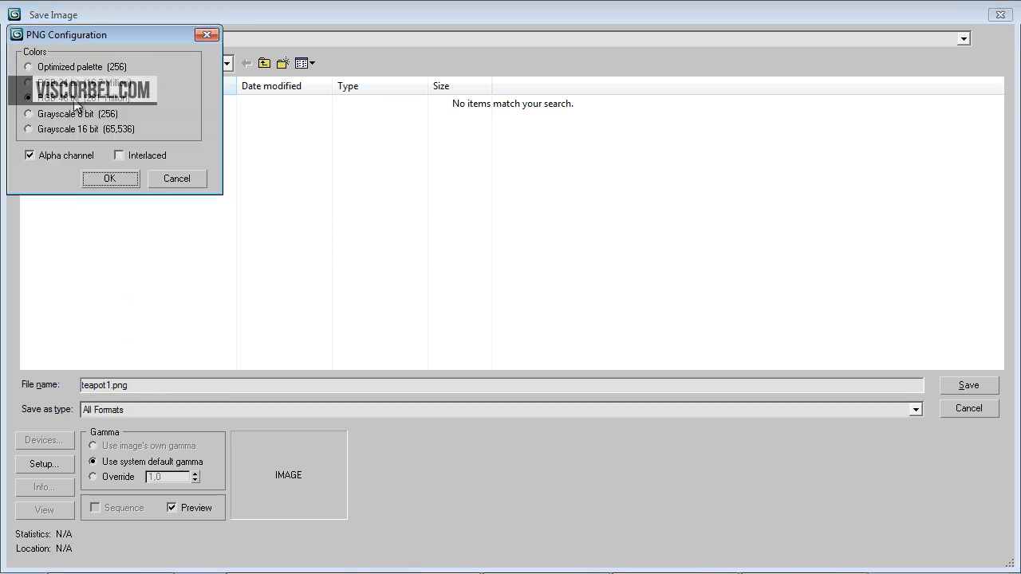
{"action": "left_click", "coordinate": [34, 155]}
{"action": "left_click", "coordinate": [110, 179]}
Switch to Photoshop and open teapot1.png
{"action": "key", "text": "alt+Tab"}
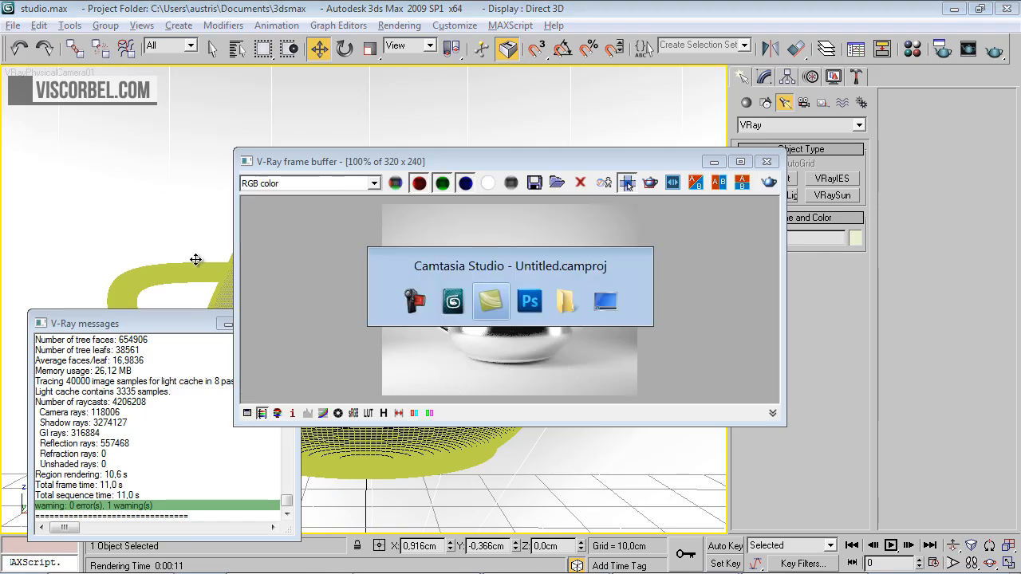
{"action": "key", "text": "Tab"}
{"action": "left_click", "coordinate": [17, 35]}
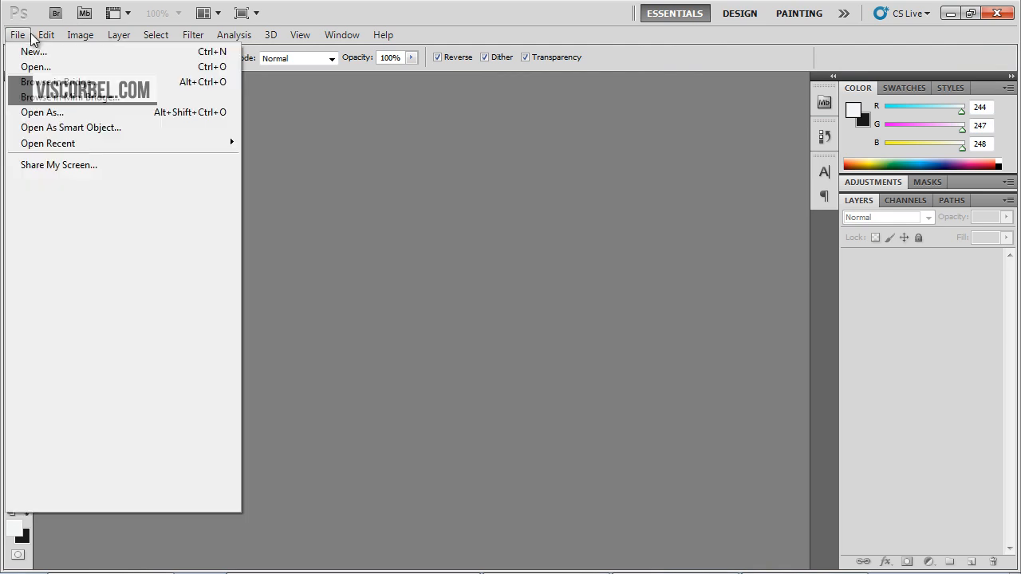
{"action": "left_click", "coordinate": [32, 67]}
{"action": "double_click", "coordinate": [530, 110]}
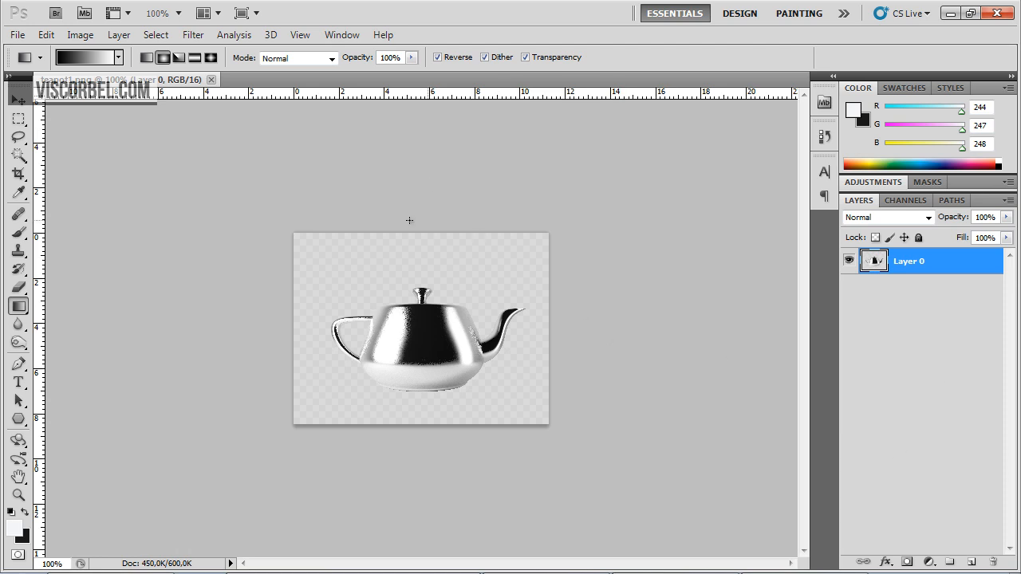
Add a new layer beneath the teapot layer and fill it with the near-white foreground color using the Paint Bucket
{"action": "left_click", "coordinate": [971, 562]}
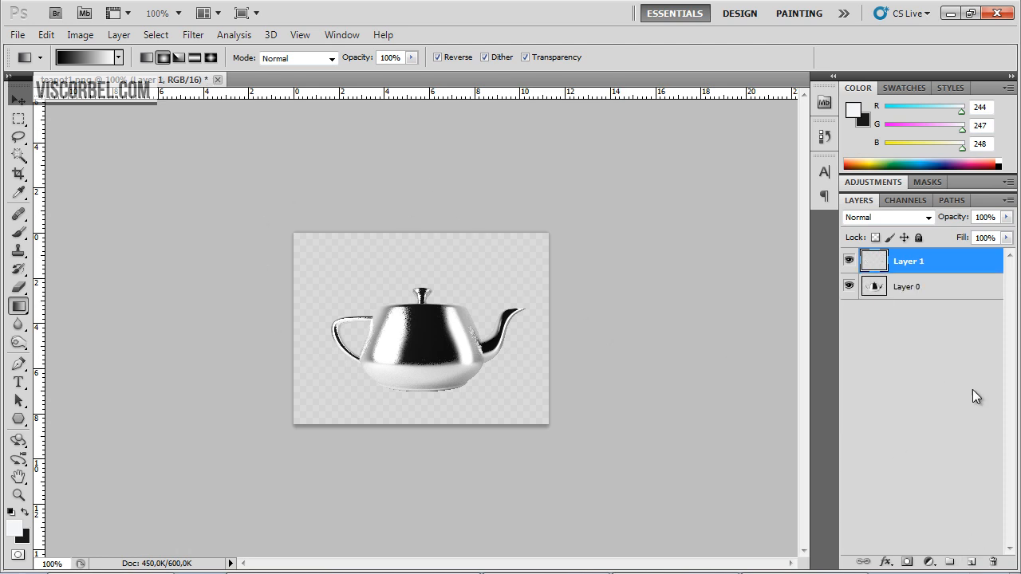
{"action": "left_click_drag", "start_coordinate": [921, 280], "coordinate": [918, 296]}
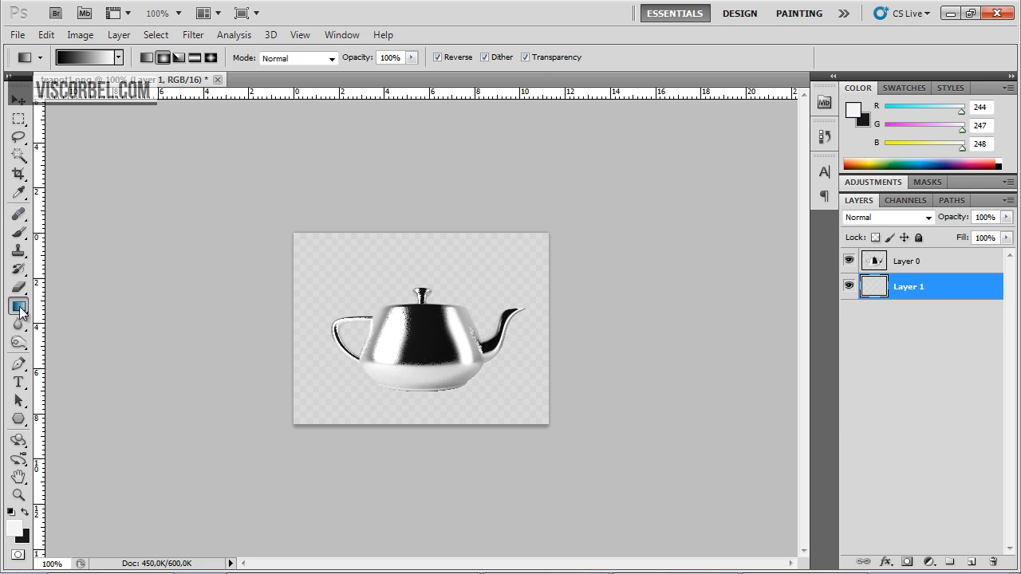
{"action": "left_click_drag", "start_coordinate": [20, 309], "coordinate": [64, 319]}
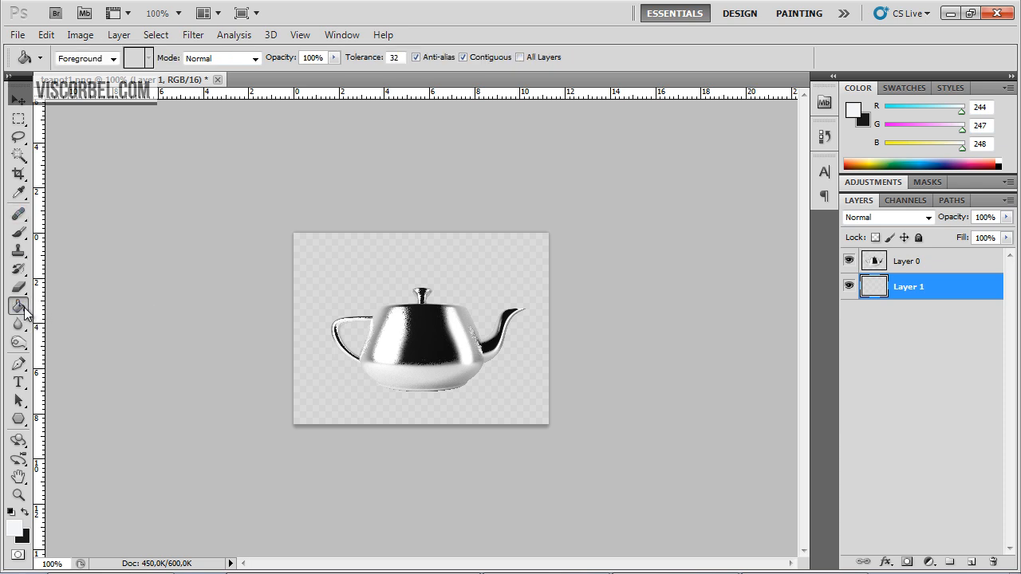
{"action": "left_click", "coordinate": [383, 268]}
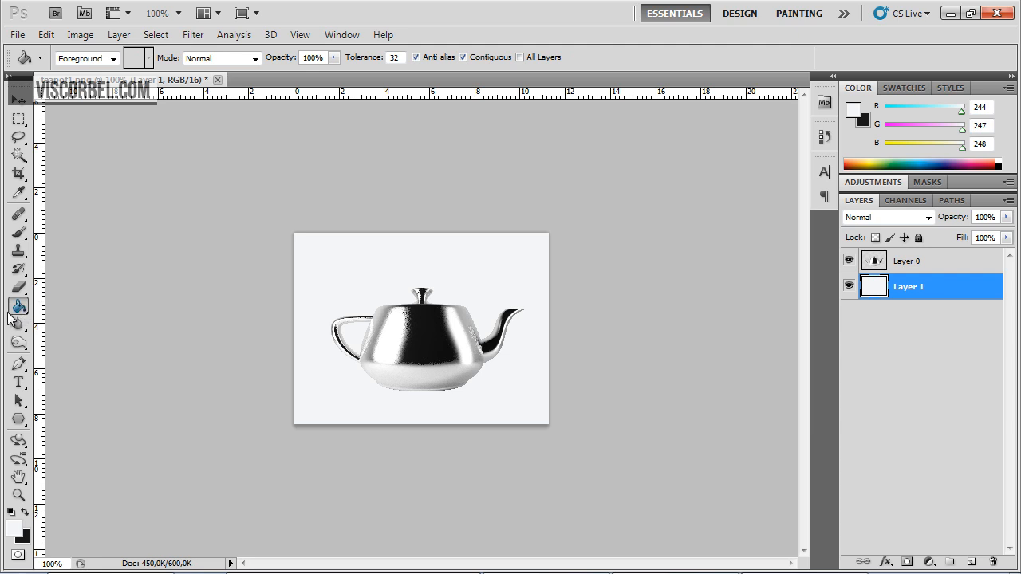
Try several radial gradients on Layer 1, ending with a white-to-grey one from the canvas's bottom centre past its upper edge, and return to 3ds Max
{"action": "left_click_drag", "start_coordinate": [22, 316], "coordinate": [72, 301]}
{"action": "left_click_drag", "start_coordinate": [441, 212], "coordinate": [435, 269]}
{"action": "left_click_drag", "start_coordinate": [439, 426], "coordinate": [422, 173]}
{"action": "left_click_drag", "start_coordinate": [556, 299], "coordinate": [235, 371]}
{"action": "left_click_drag", "start_coordinate": [257, 407], "coordinate": [630, 289]}
{"action": "left_click_drag", "start_coordinate": [535, 238], "coordinate": [410, 343]}
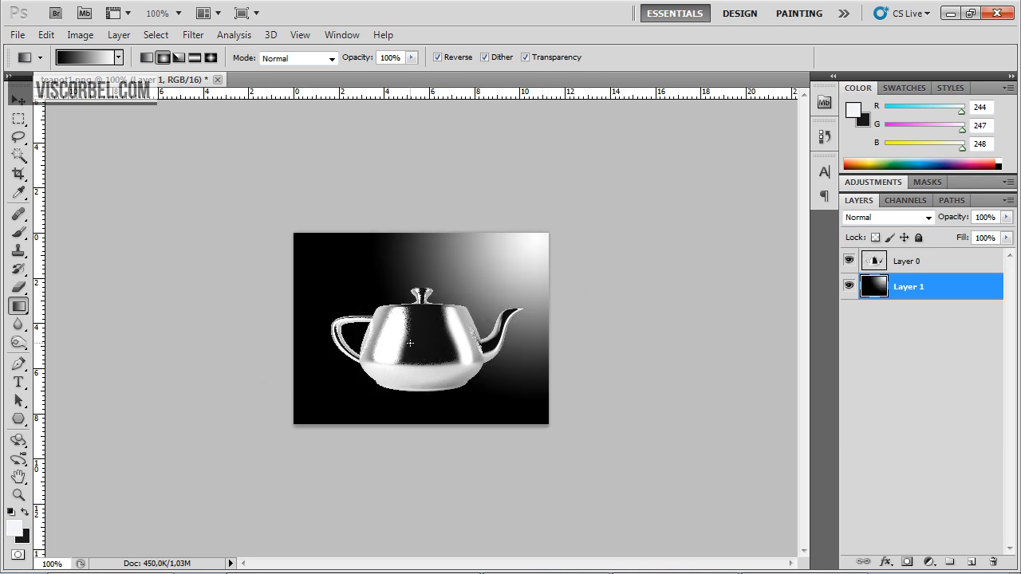
{"action": "left_click_drag", "start_coordinate": [422, 419], "coordinate": [410, 294]}
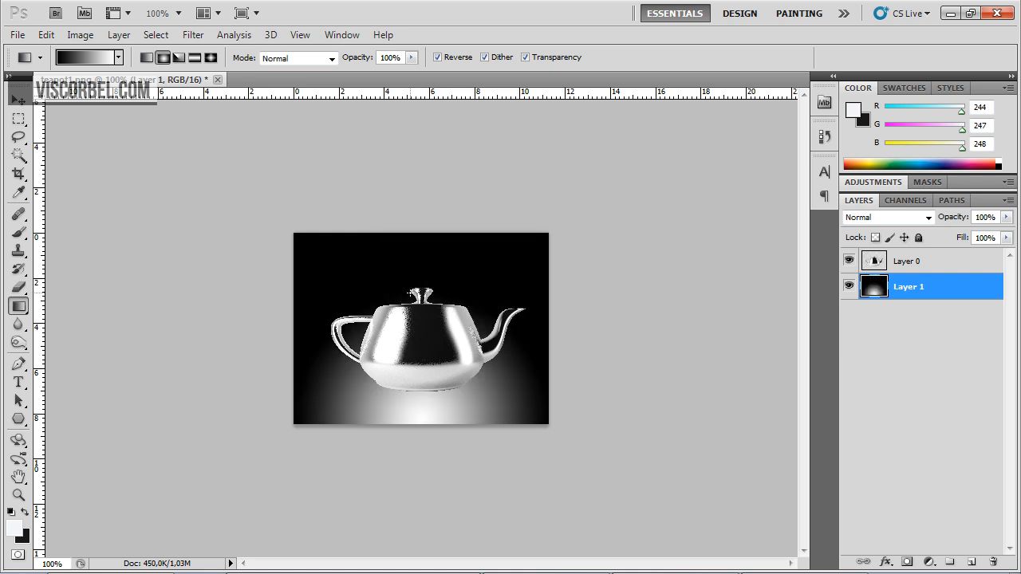
{"action": "left_click_drag", "start_coordinate": [429, 421], "coordinate": [440, 177]}
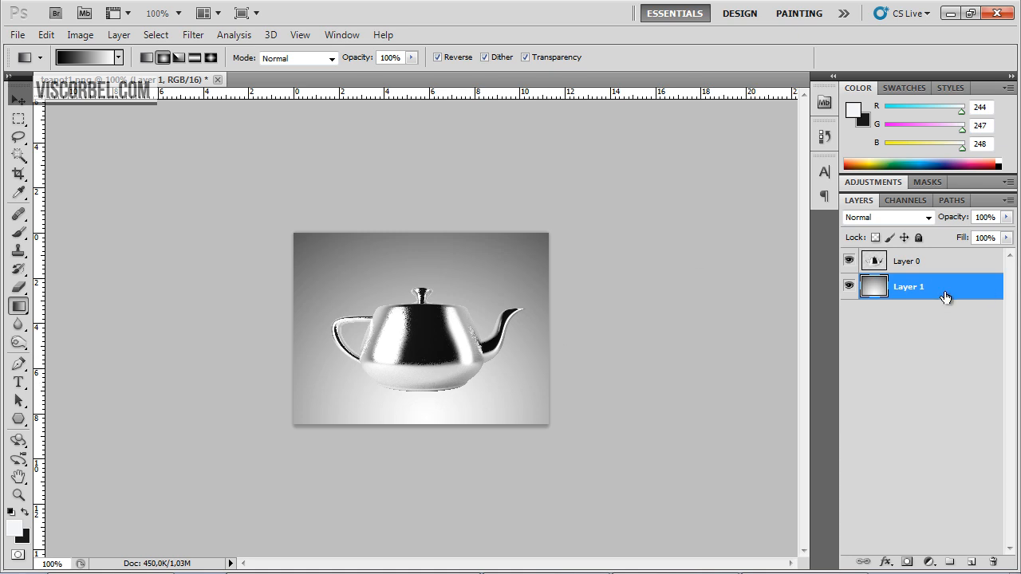
{"action": "mouse_move", "coordinate": [195, 573]}
{"action": "key", "text": "alt+Tab"}
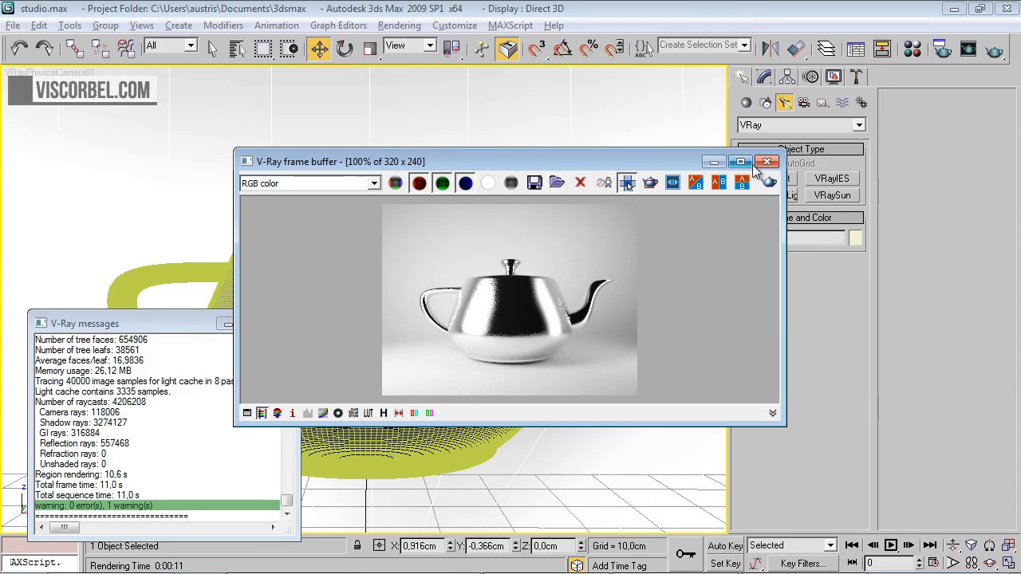
Close the V-Ray frame buffer and change the backdrop cylinder's alpha contribution in its V-Ray object properties
{"action": "left_click", "coordinate": [766, 162]}
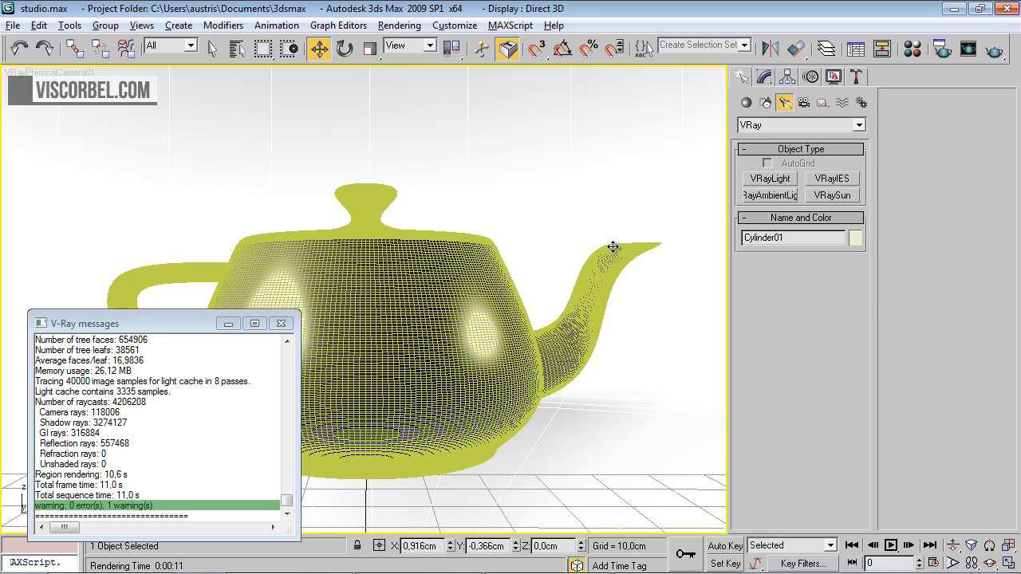
{"action": "right_click", "coordinate": [549, 148]}
{"action": "left_click", "coordinate": [586, 237]}
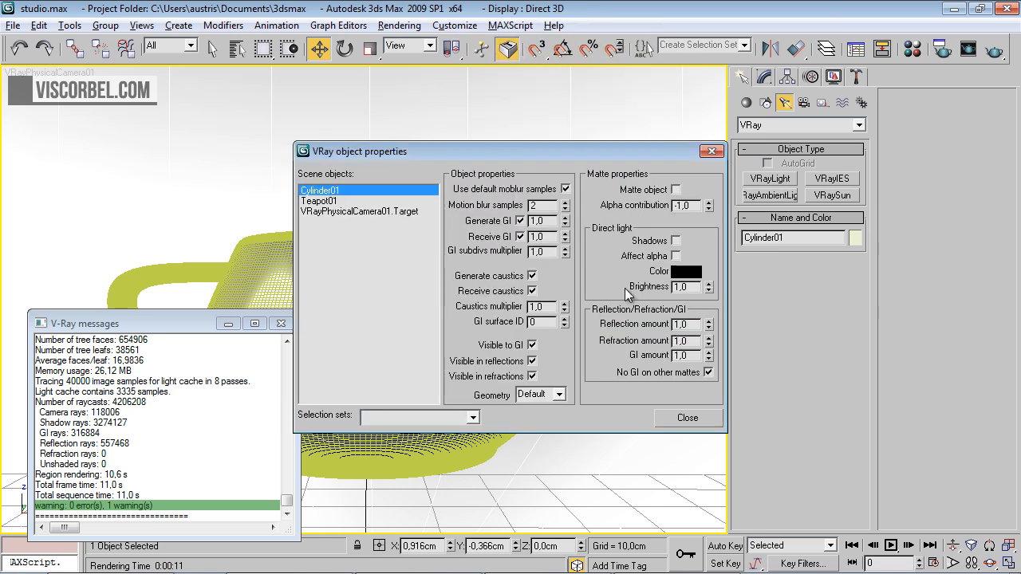
{"action": "double_click", "coordinate": [690, 206]}
{"action": "left_click", "coordinate": [694, 420]}
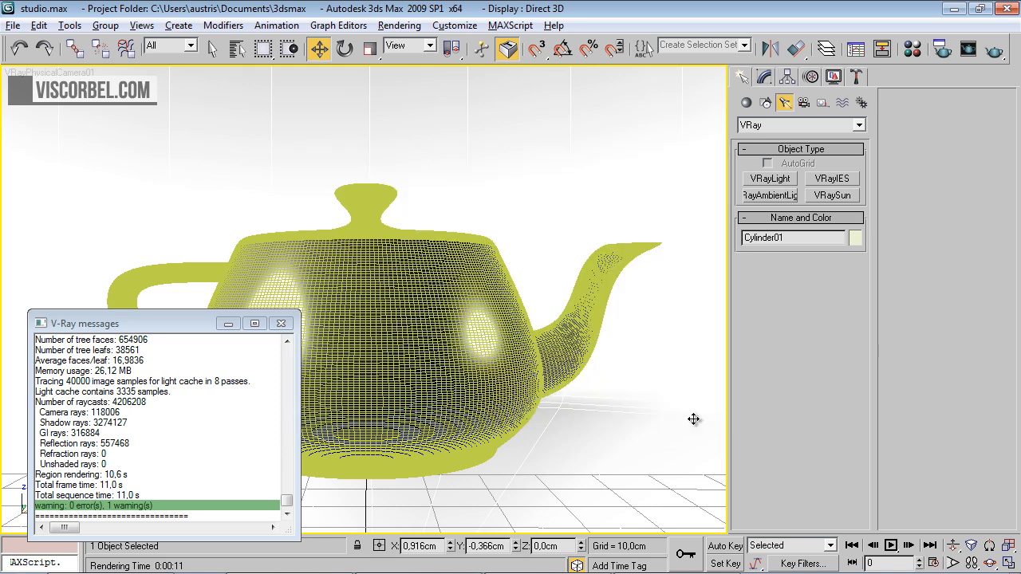
Wrap the white backdrop material, Material #25, in a VRayMtlWrapper, keeping the old material as sub-material
{"action": "key", "text": "m"}
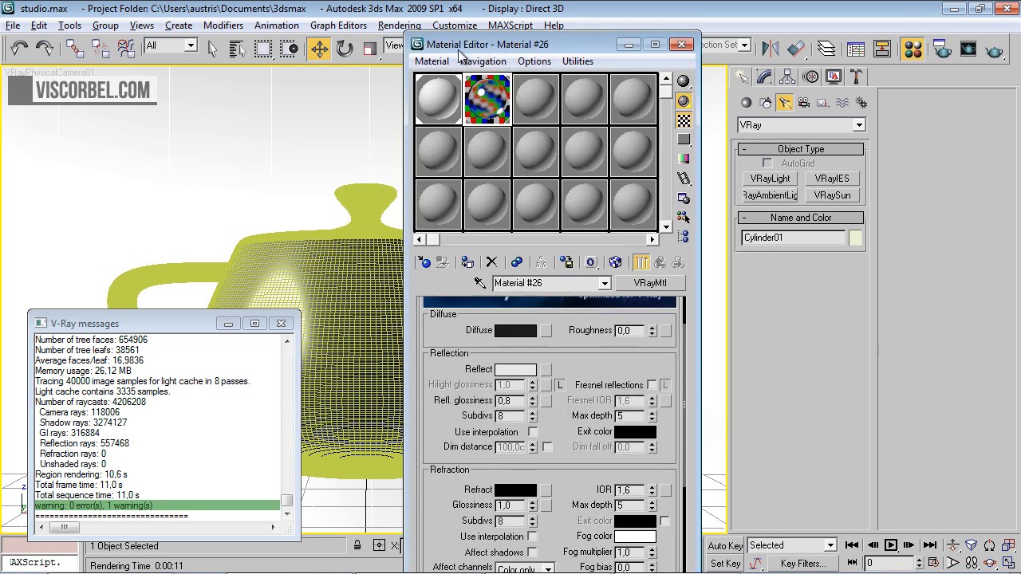
{"action": "left_click", "coordinate": [451, 100]}
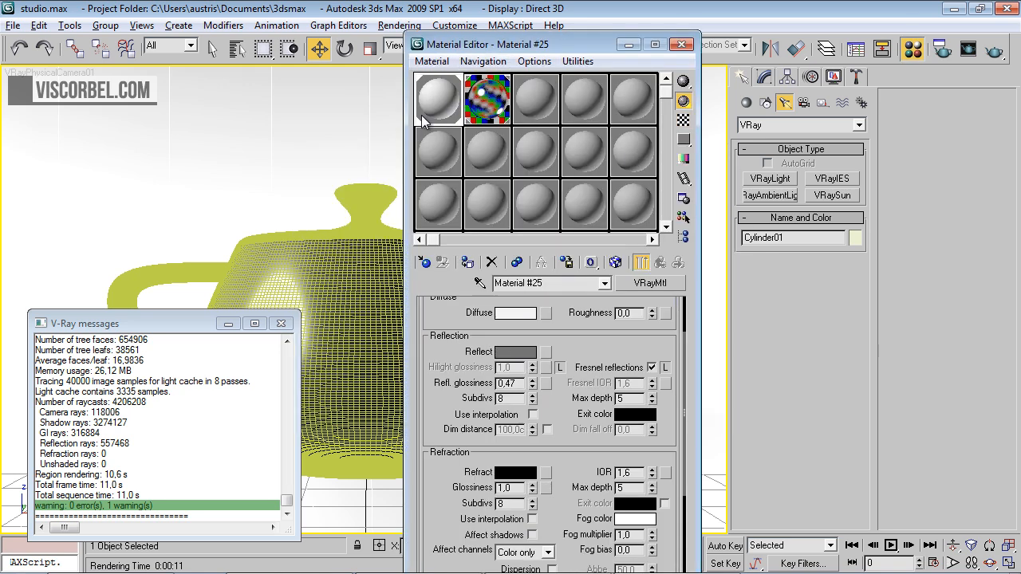
{"action": "left_click", "coordinate": [650, 283]}
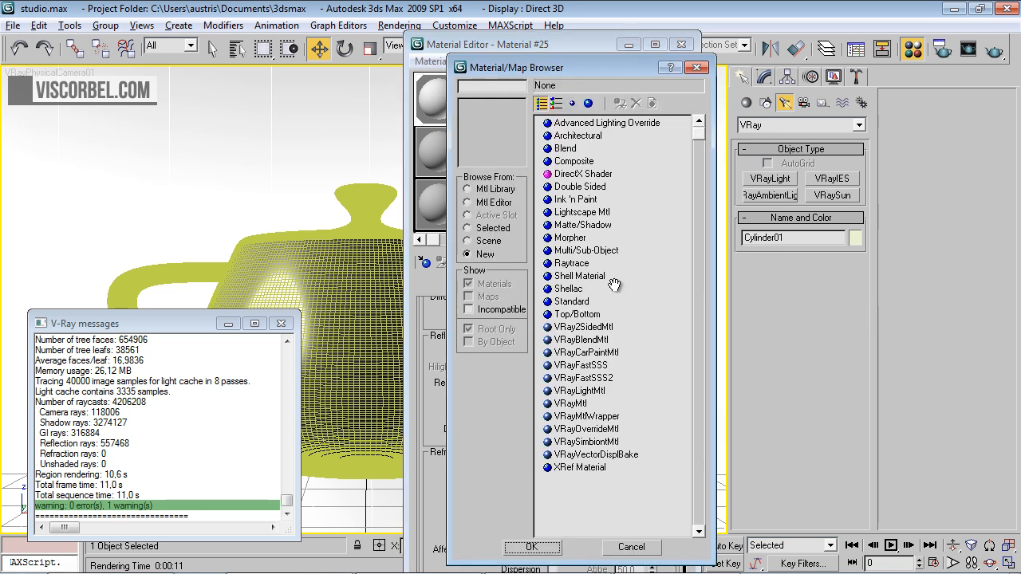
{"action": "double_click", "coordinate": [577, 417]}
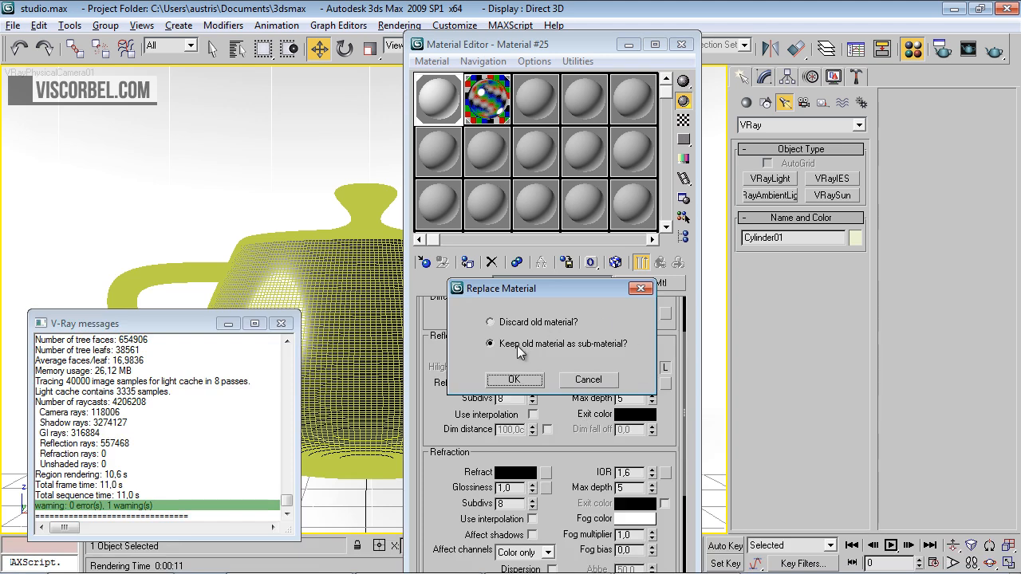
{"action": "left_click", "coordinate": [517, 382]}
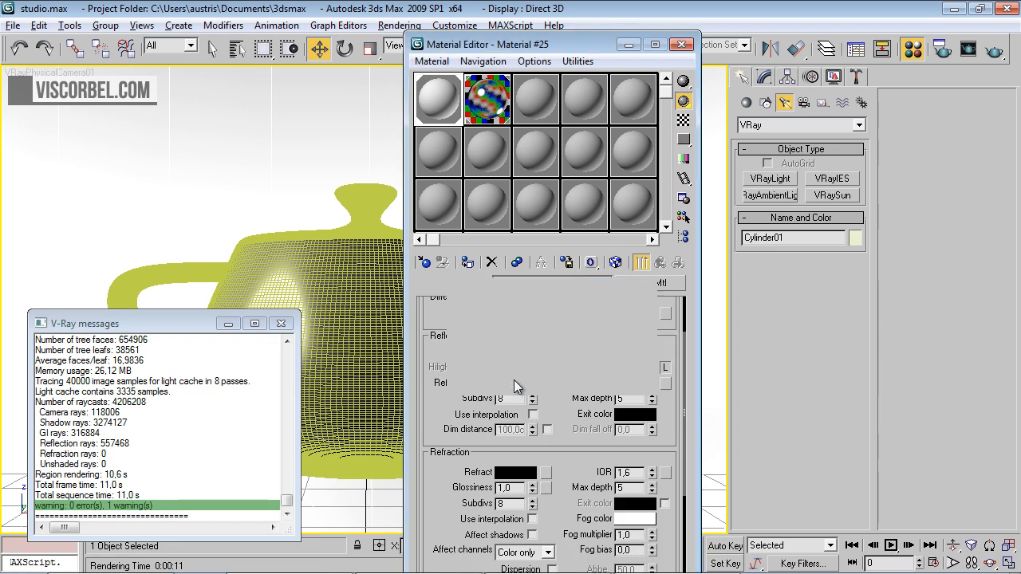
Enable Matte surface, Shadows and Affect alpha in the wrapper material's matte properties
{"action": "left_click_drag", "start_coordinate": [509, 456], "coordinate": [509, 371]}
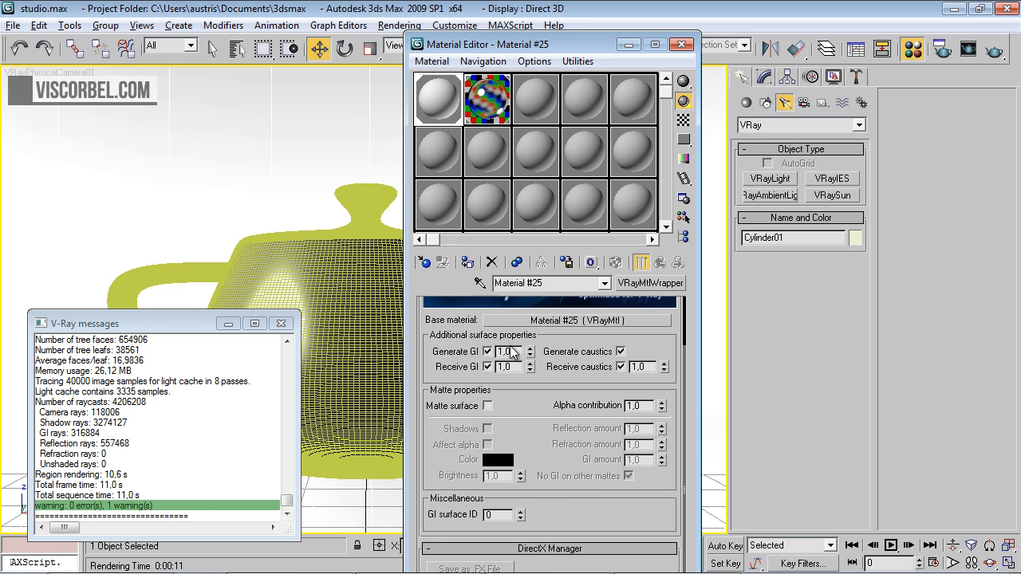
{"action": "left_click", "coordinate": [487, 406]}
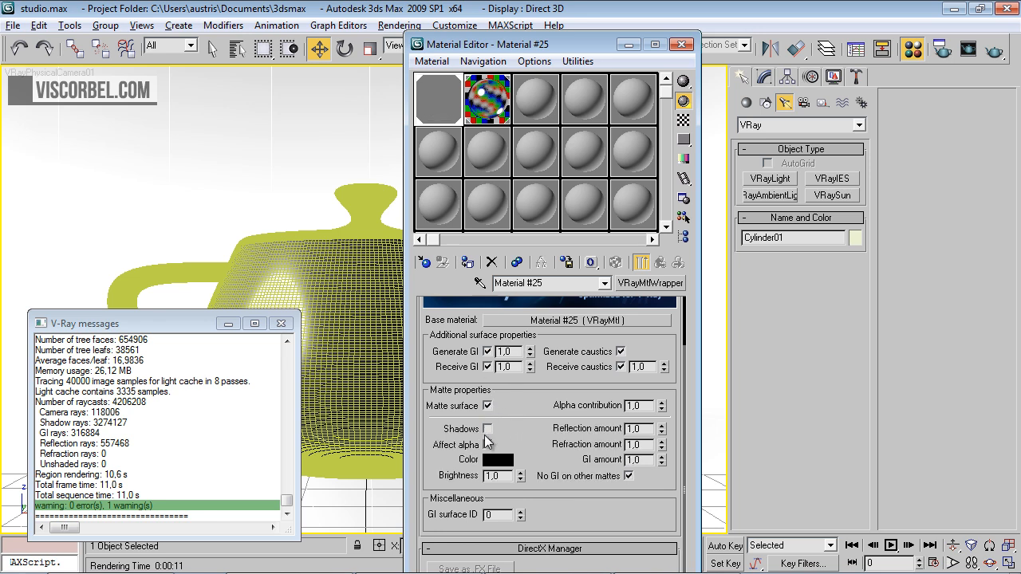
{"action": "left_click", "coordinate": [487, 444]}
Render the camera view, inspect its alpha channel, switch back to RGB color and close the frame buffer
{"action": "left_click", "coordinate": [993, 52]}
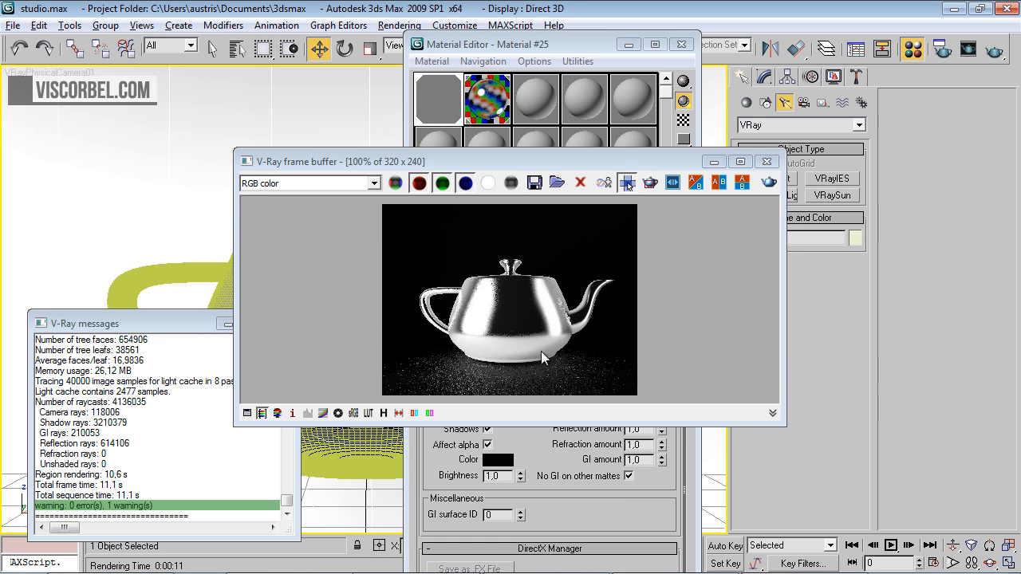
{"action": "left_click", "coordinate": [489, 183]}
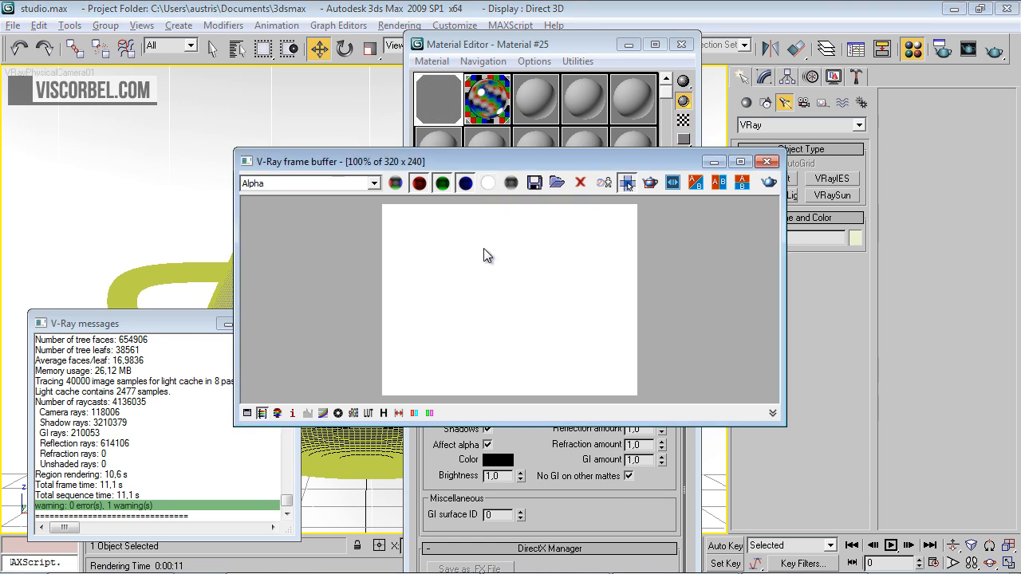
{"action": "left_click", "coordinate": [395, 184]}
{"action": "left_click", "coordinate": [767, 162]}
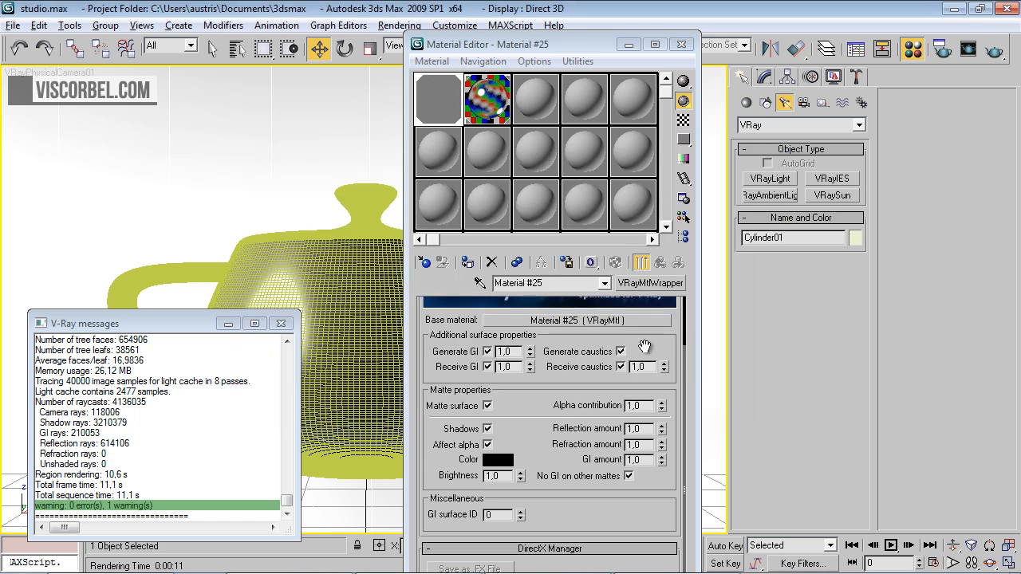
Set the wrapper material's alpha contribution to -1,0 and render again to view the alpha channel
{"action": "left_click", "coordinate": [638, 406]}
{"action": "type", "text": "-"}
{"action": "key", "text": "Return"}
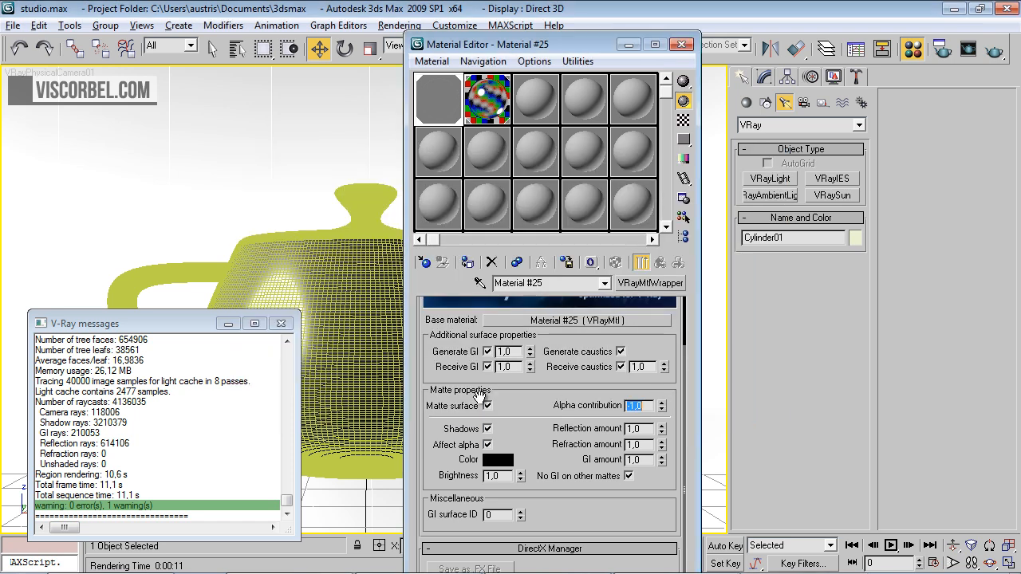
{"action": "left_click", "coordinate": [999, 50]}
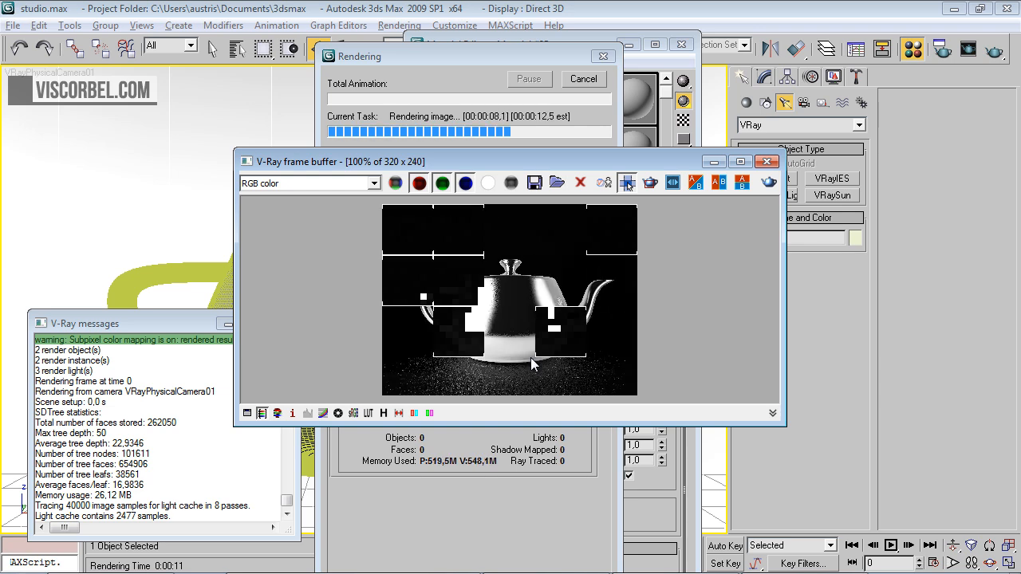
{"action": "left_click", "coordinate": [489, 183]}
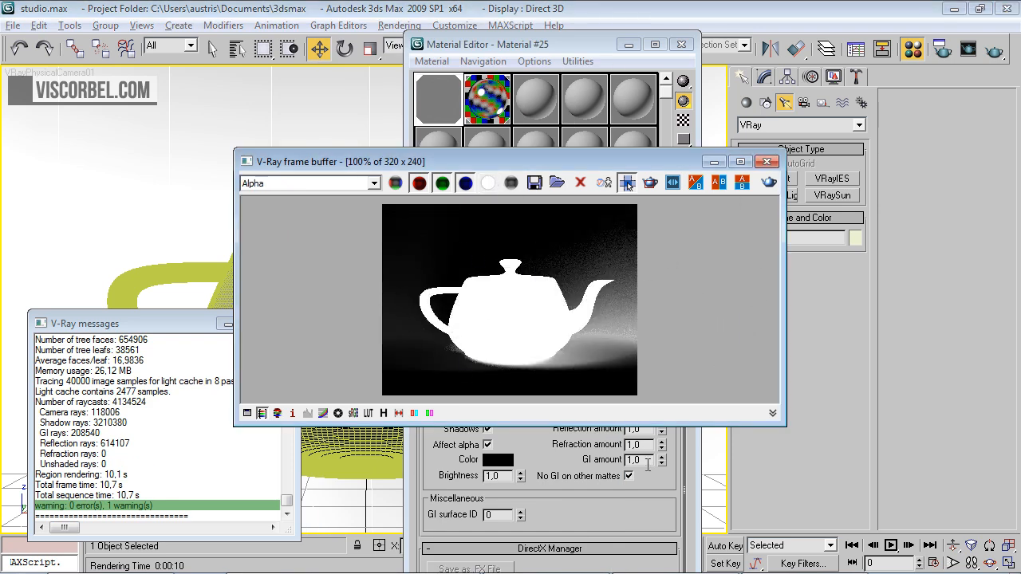
Set the wrapper's matte GI amount to 0,0, re-render the teapot and show the RGB color channel
{"action": "left_click", "coordinate": [662, 502]}
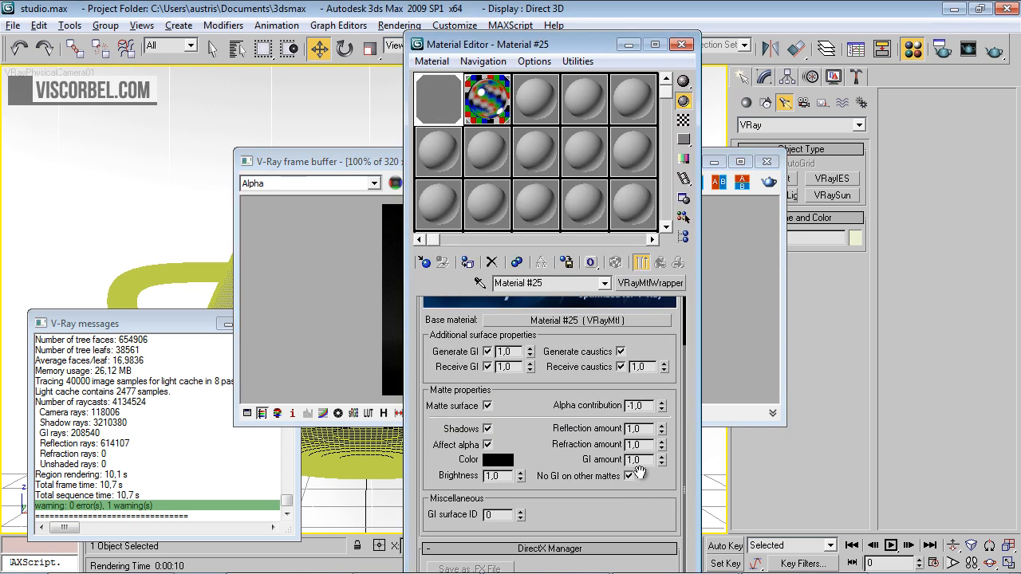
{"action": "left_click", "coordinate": [639, 459]}
{"action": "type", "text": "0"}
{"action": "left_click", "coordinate": [652, 461]}
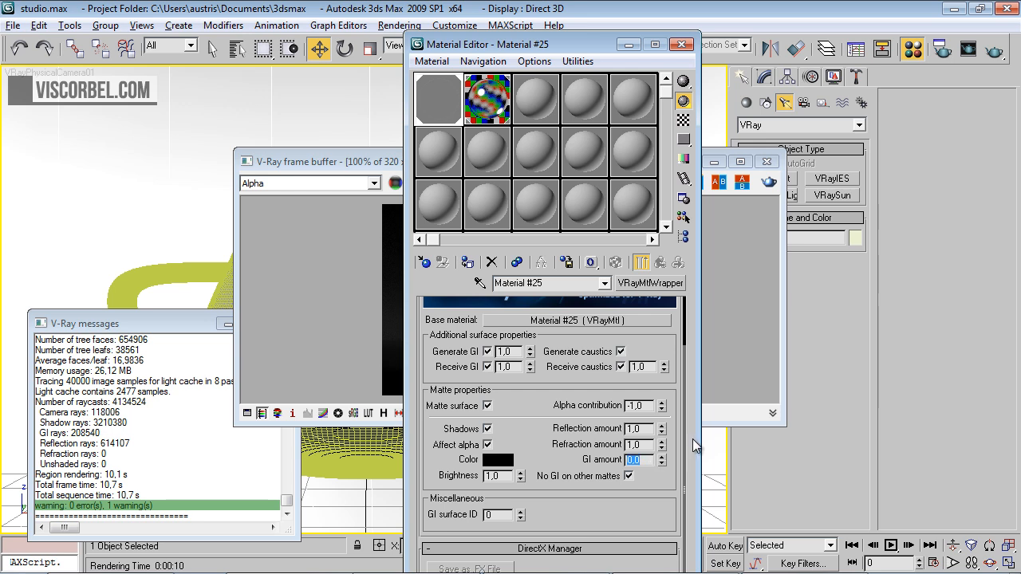
{"action": "left_click", "coordinate": [722, 336]}
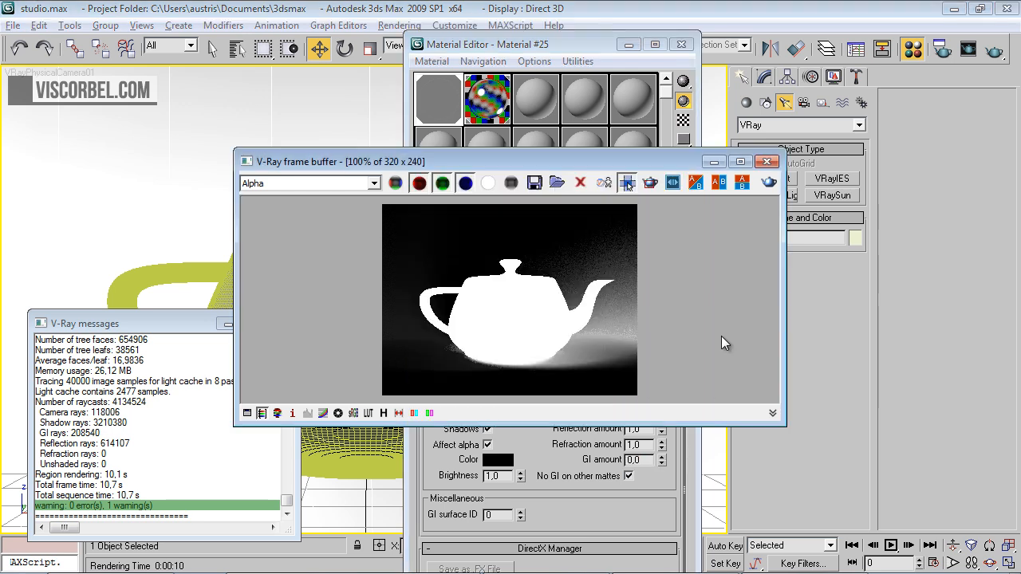
{"action": "left_click", "coordinate": [769, 182]}
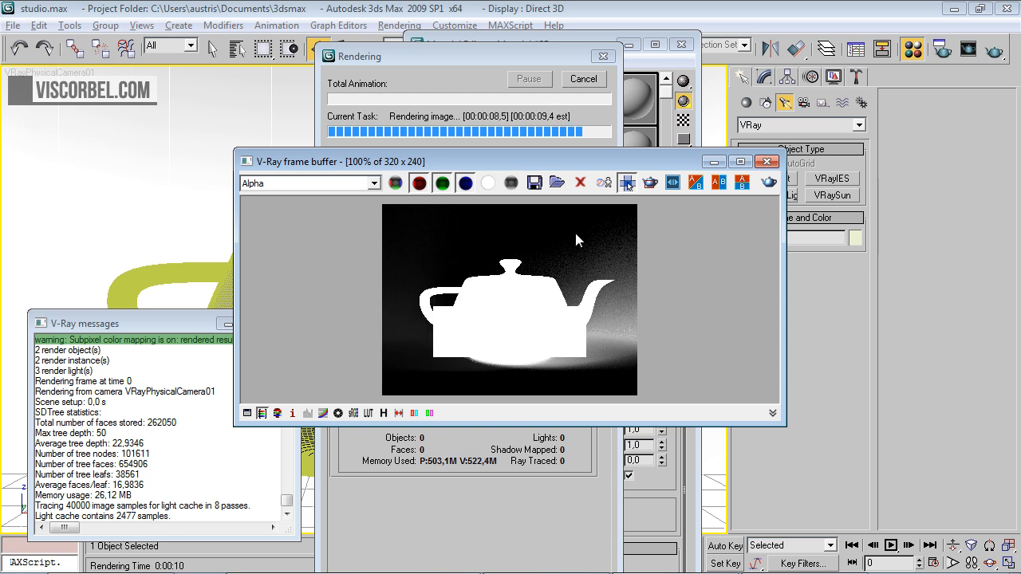
{"action": "left_click", "coordinate": [395, 184]}
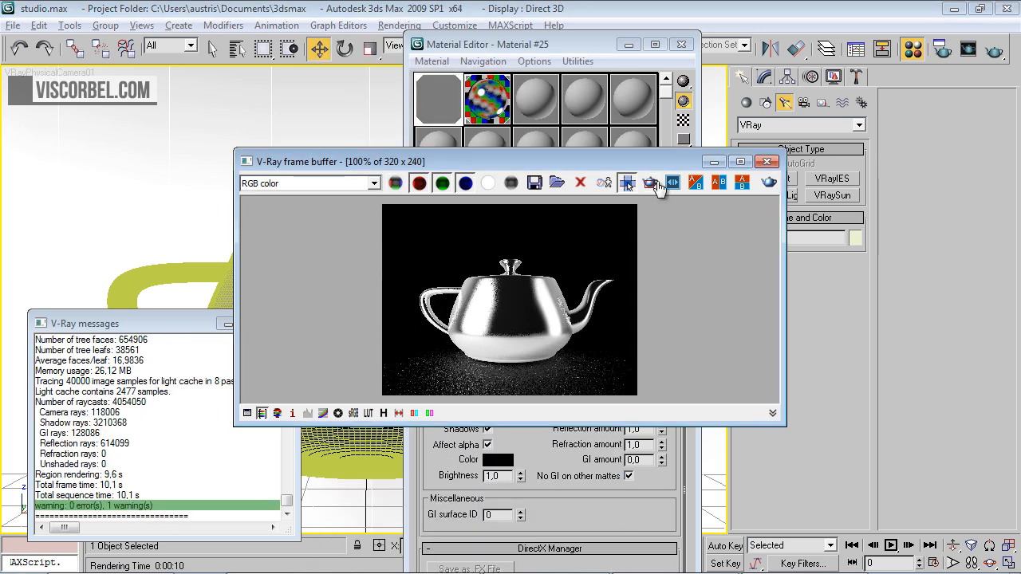
Save the rendered image as teapot2.png in the Studio Light folder, accepting the PNG options
{"action": "left_click", "coordinate": [534, 183]}
{"action": "type", "text": "te"}
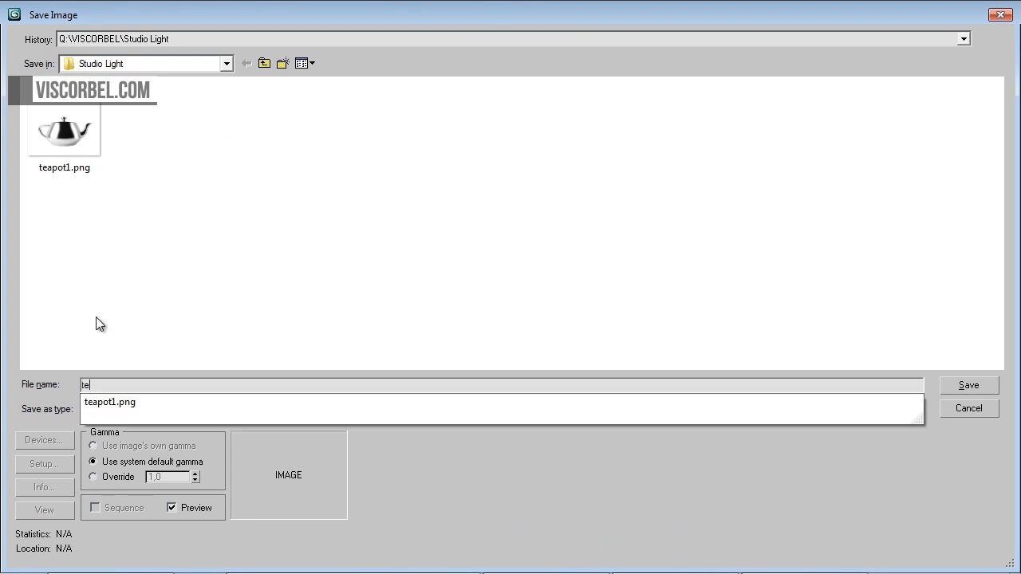
{"action": "type", "text": "apot2.png"}
{"action": "key", "text": "Return"}
{"action": "key", "text": "Return"}
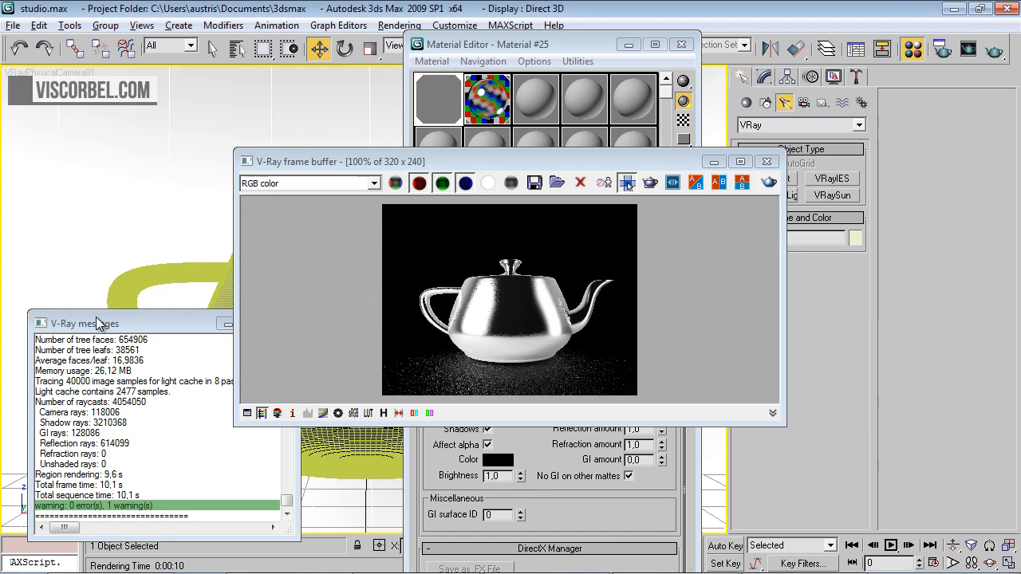
Switch to Photoshop and open teapot2.png from the Studio Light folder
{"action": "key", "text": "alt+Tab"}
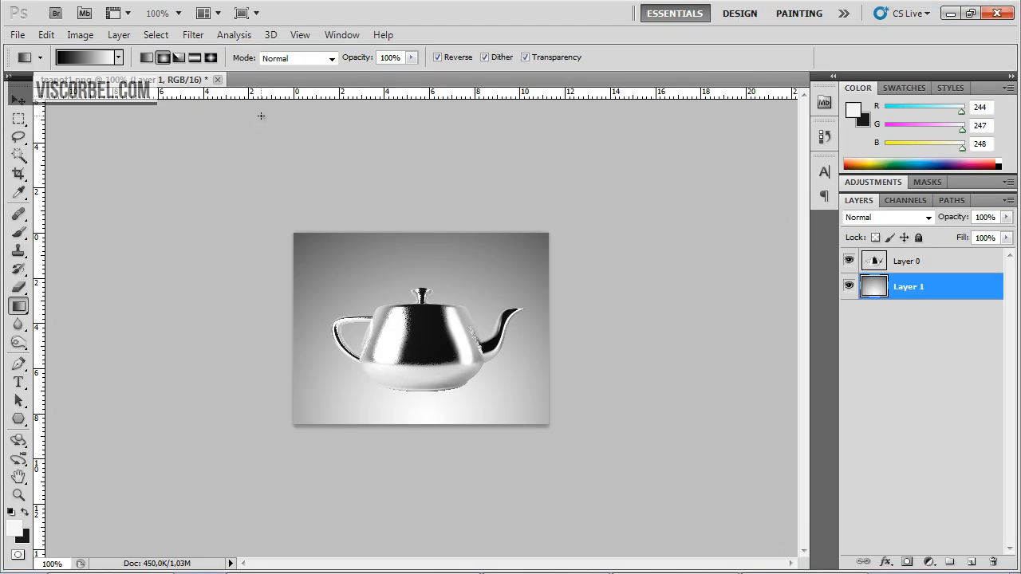
{"action": "key", "text": "ctrl+o"}
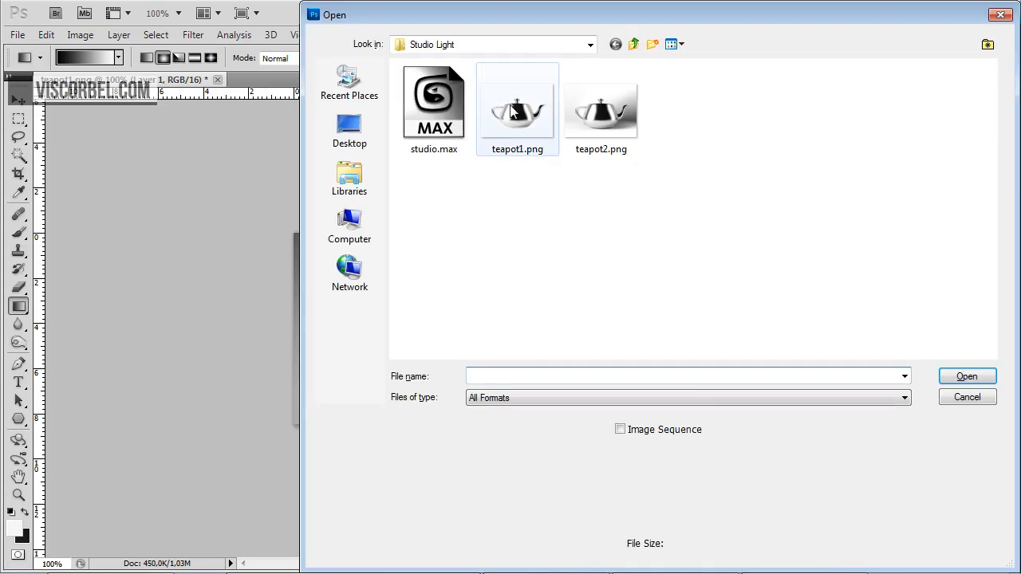
{"action": "double_click", "coordinate": [606, 112]}
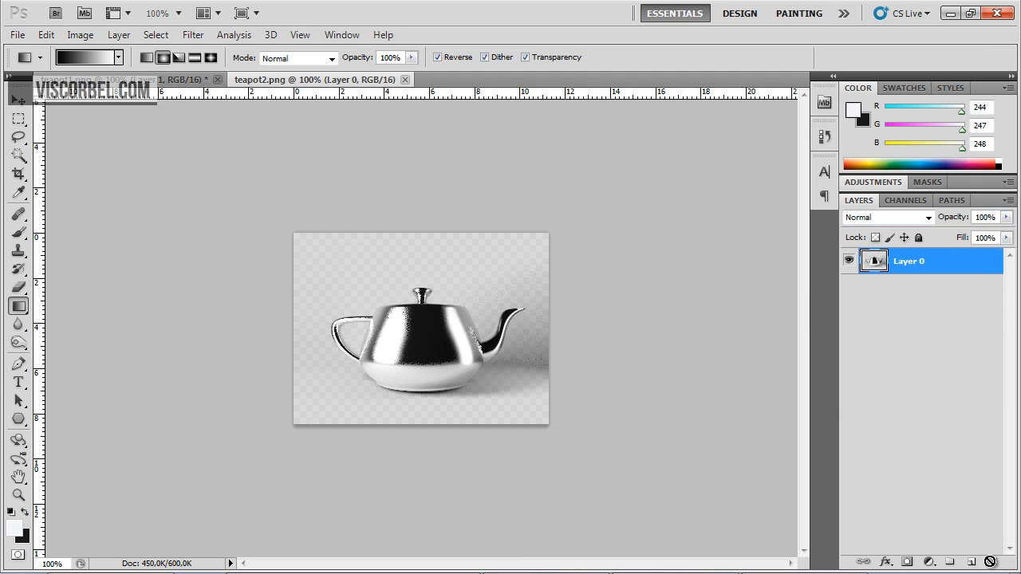
Add a new layer beneath the teapot layer and fill it with a linear white-to-black gradient running downward
{"action": "left_click", "coordinate": [971, 562]}
{"action": "left_click_drag", "start_coordinate": [924, 262], "coordinate": [910, 291]}
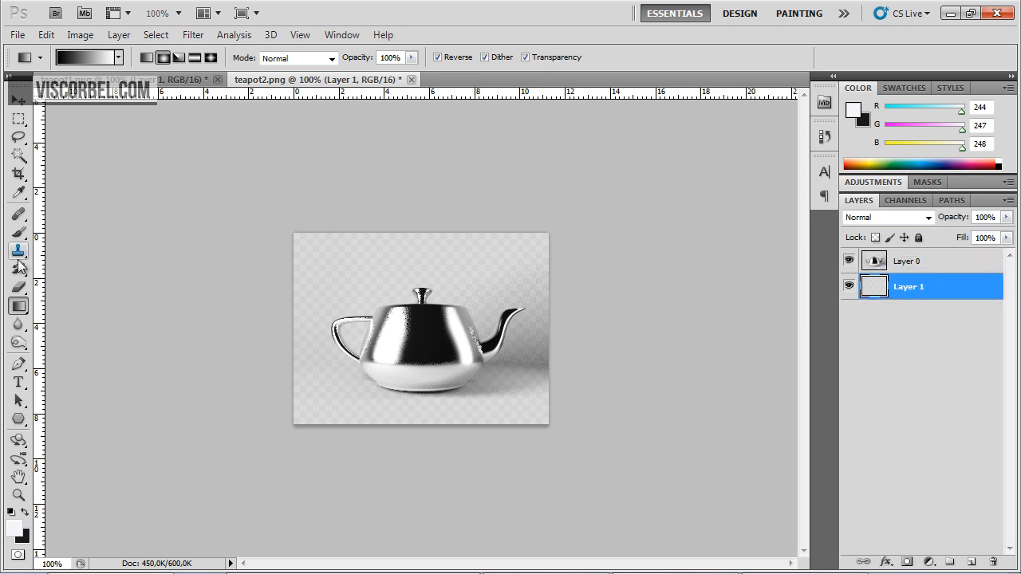
{"action": "left_click", "coordinate": [146, 58]}
{"action": "left_click_drag", "start_coordinate": [426, 232], "coordinate": [420, 398]}
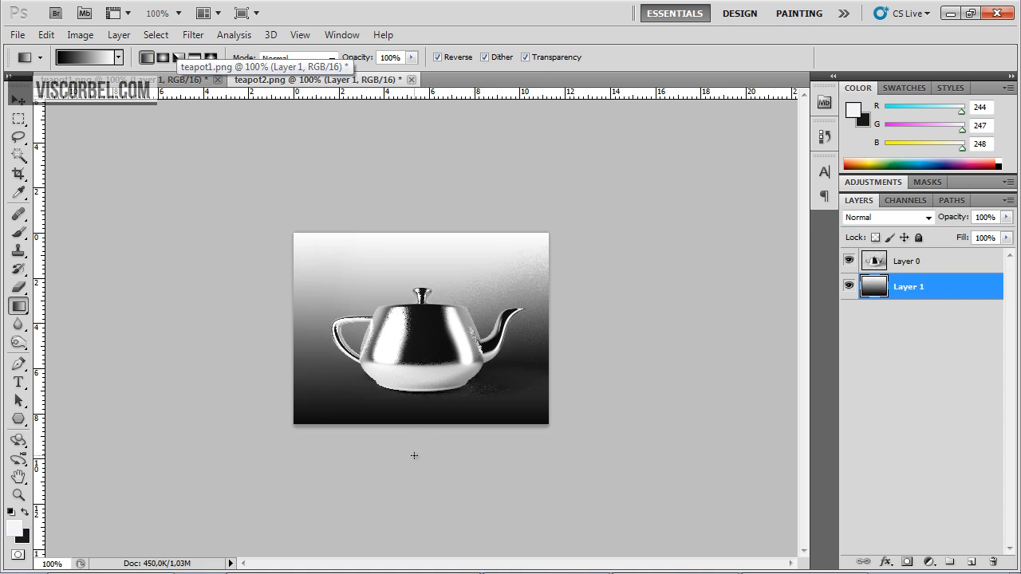
Try linear gradients in several directions on Layer 1, ending with a white-to-grey one from near the canvas's top past its lower edge
{"action": "left_click_drag", "start_coordinate": [429, 205], "coordinate": [428, 399]}
{"action": "left_click_drag", "start_coordinate": [264, 317], "coordinate": [222, 265]}
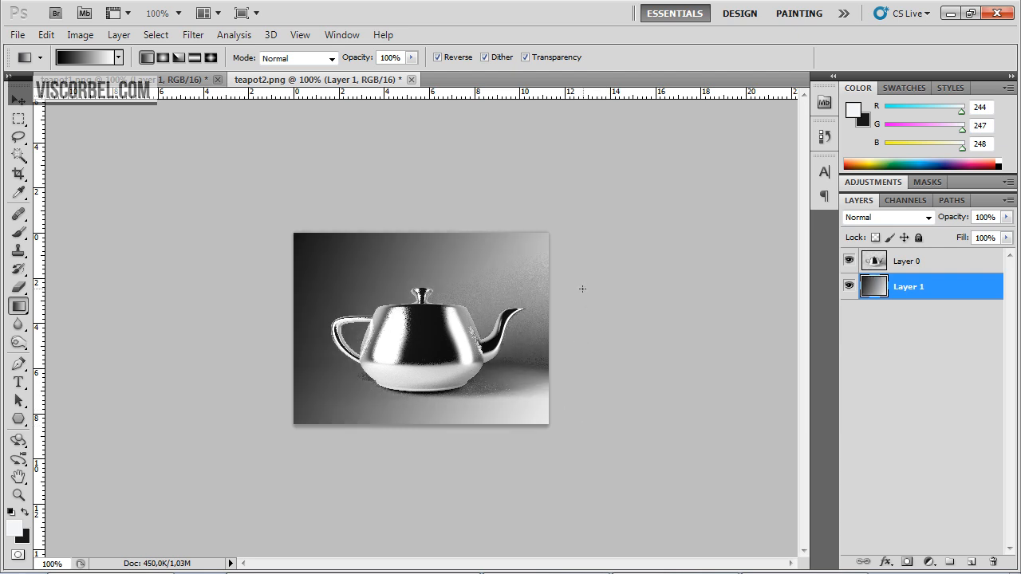
{"action": "left_click_drag", "start_coordinate": [582, 289], "coordinate": [387, 346]}
{"action": "left_click_drag", "start_coordinate": [594, 286], "coordinate": [237, 404]}
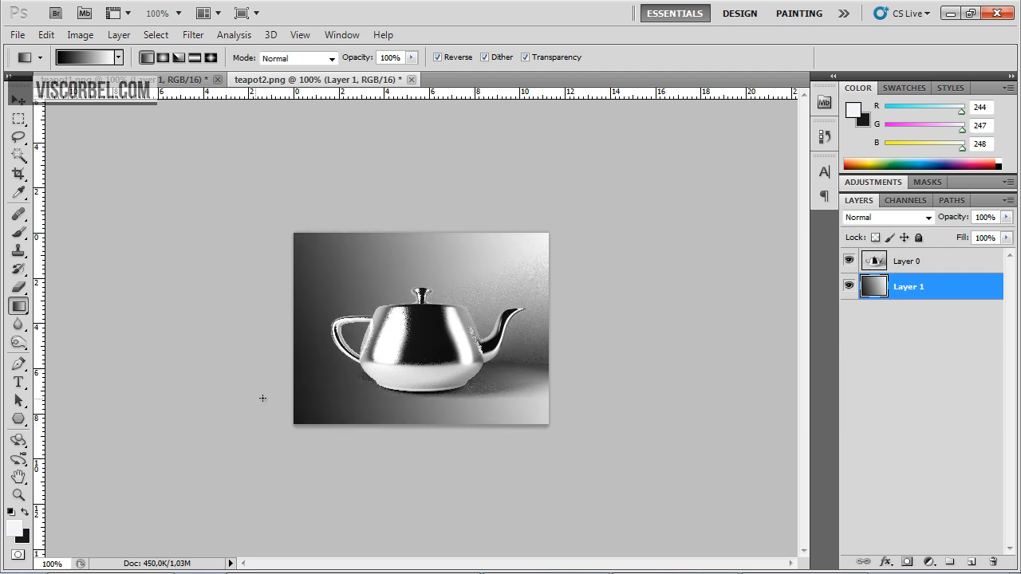
{"action": "left_click_drag", "start_coordinate": [403, 189], "coordinate": [414, 432]}
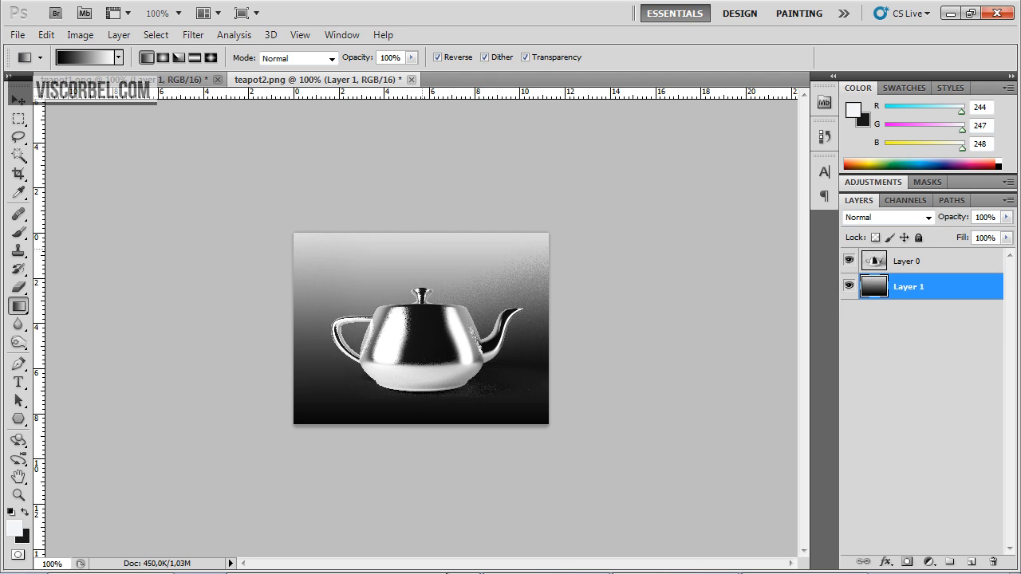
{"action": "left_click_drag", "start_coordinate": [422, 249], "coordinate": [447, 573]}
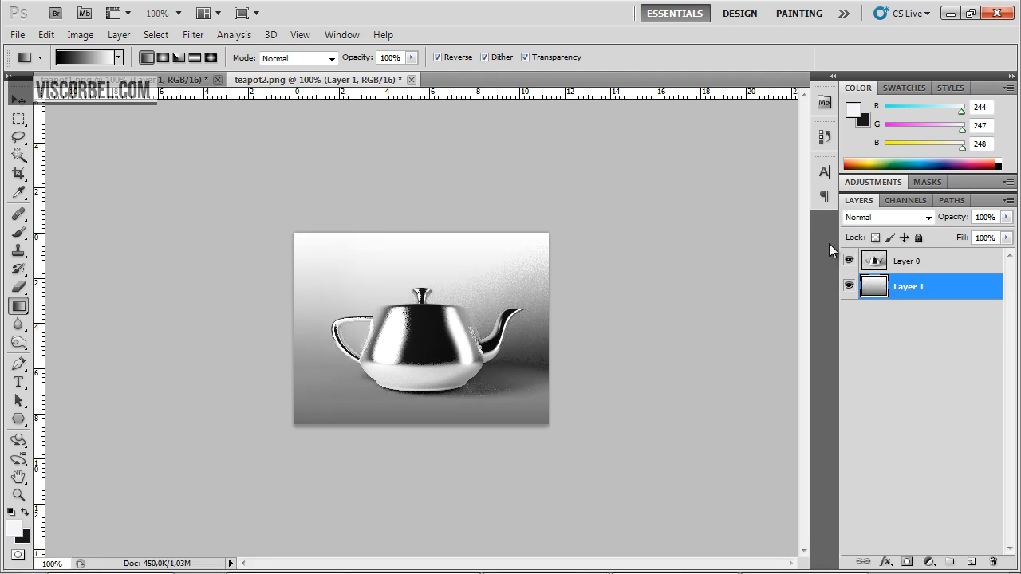
Try colorizing the Layer 1 gradient blue with Hue/Saturation, using Saturation 40 and Lightness -21, and undo it
{"action": "key", "text": "ctrl+u"}
{"action": "left_click_drag", "start_coordinate": [477, 86], "coordinate": [772, 86]}
{"action": "left_click", "coordinate": [933, 314]}
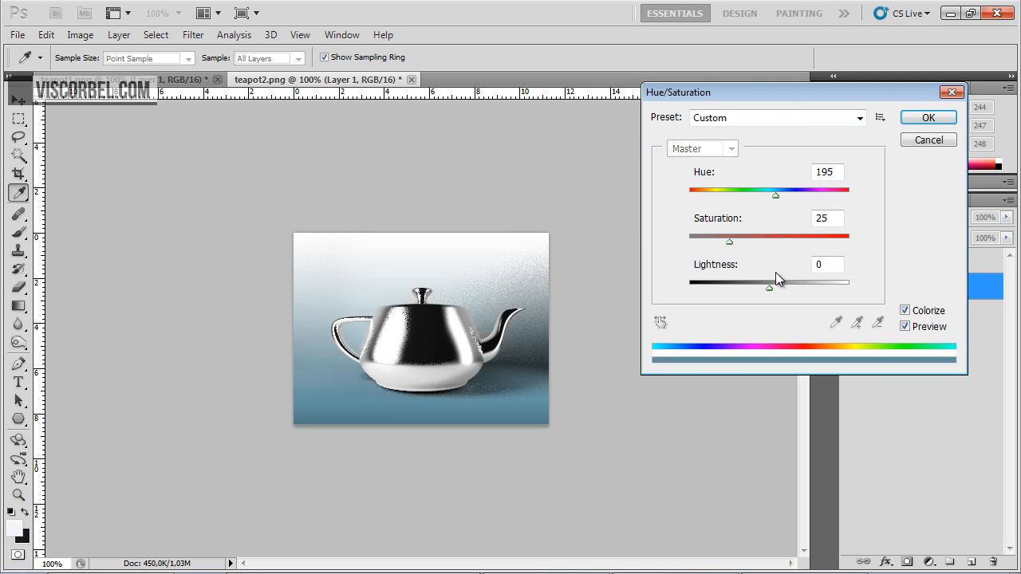
{"action": "left_click_drag", "start_coordinate": [755, 283], "coordinate": [753, 286]}
{"action": "left_click", "coordinate": [759, 239]}
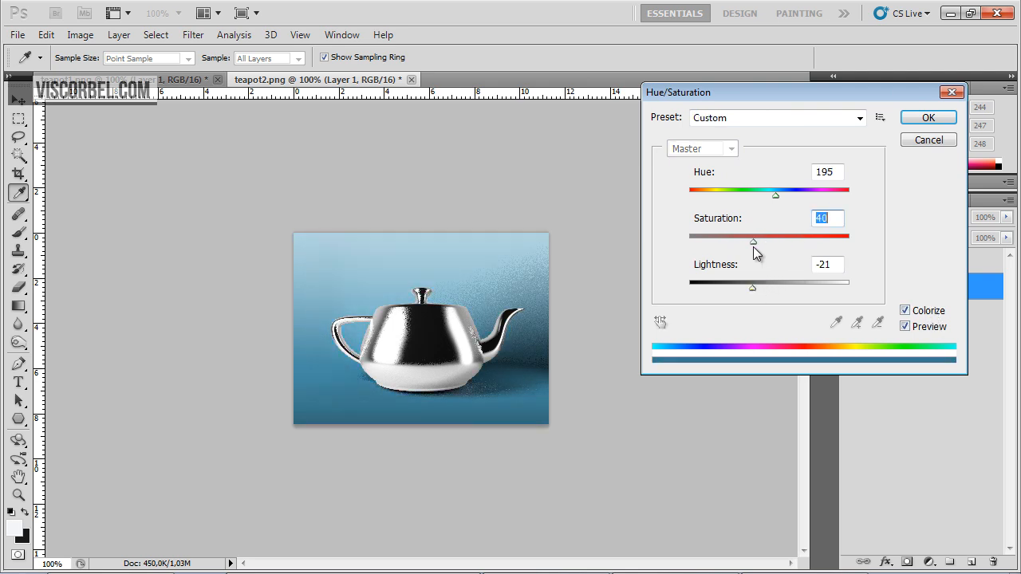
{"action": "left_click_drag", "start_coordinate": [758, 193], "coordinate": [784, 195]}
{"action": "left_click", "coordinate": [929, 118]}
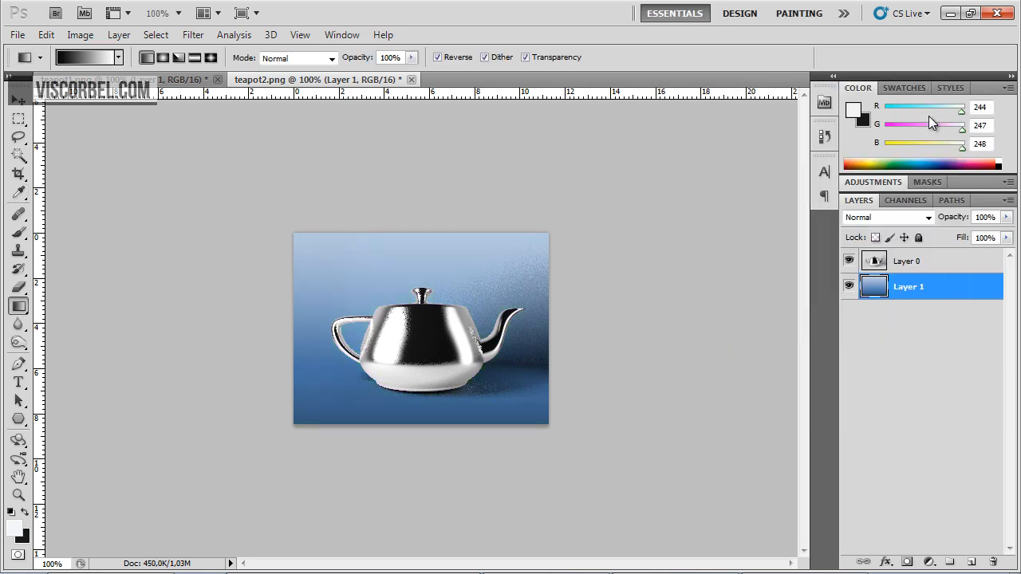
{"action": "key", "text": "ctrl+z"}
Switch to 3ds Max and close the V-Ray frame buffer window
{"action": "key", "text": "alt+Tab"}
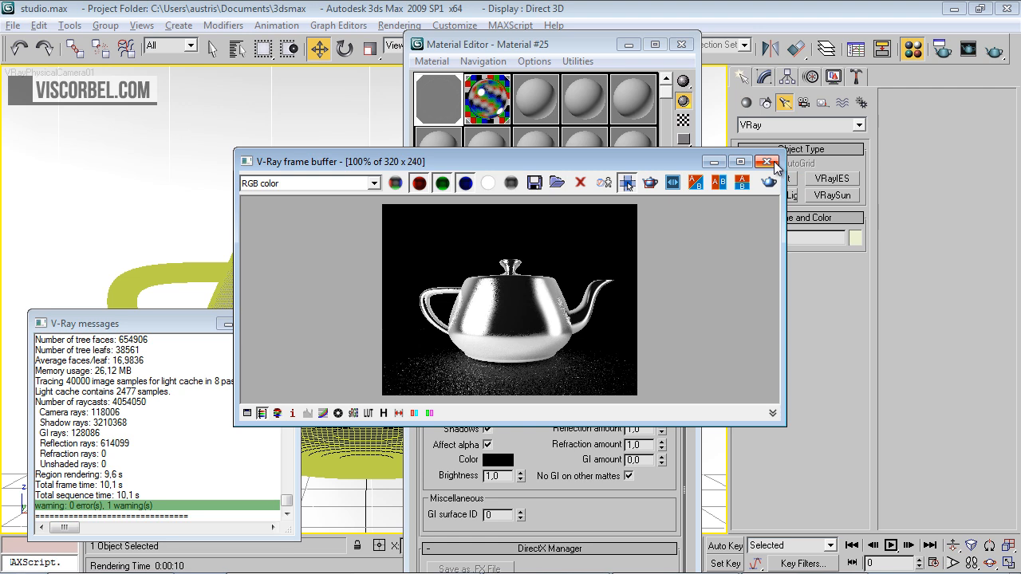
{"action": "left_click", "coordinate": [772, 164]}
{"action": "left_click", "coordinate": [767, 162]}
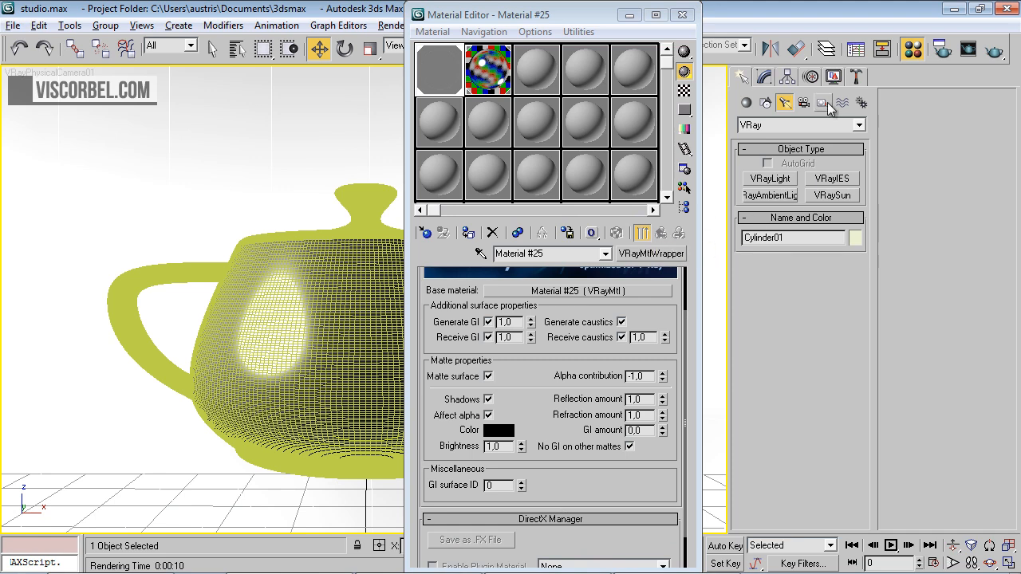
Replace the VRayMtlWrapper with its base VRayMtl by cutting the base material and pasting it as a copy over the wrapper
{"action": "left_click", "coordinate": [682, 15]}
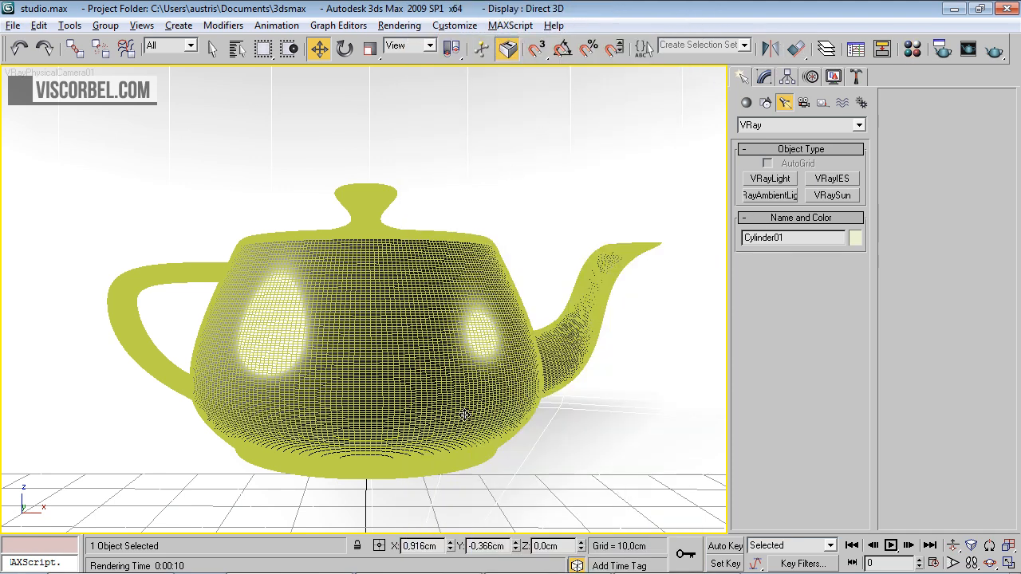
{"action": "key", "text": "m"}
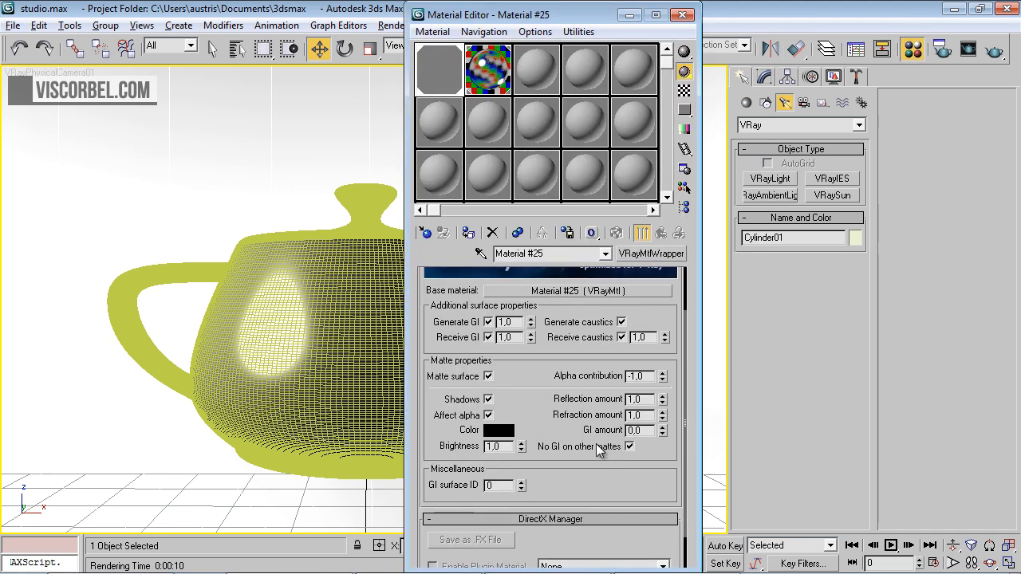
{"action": "right_click", "coordinate": [590, 295]}
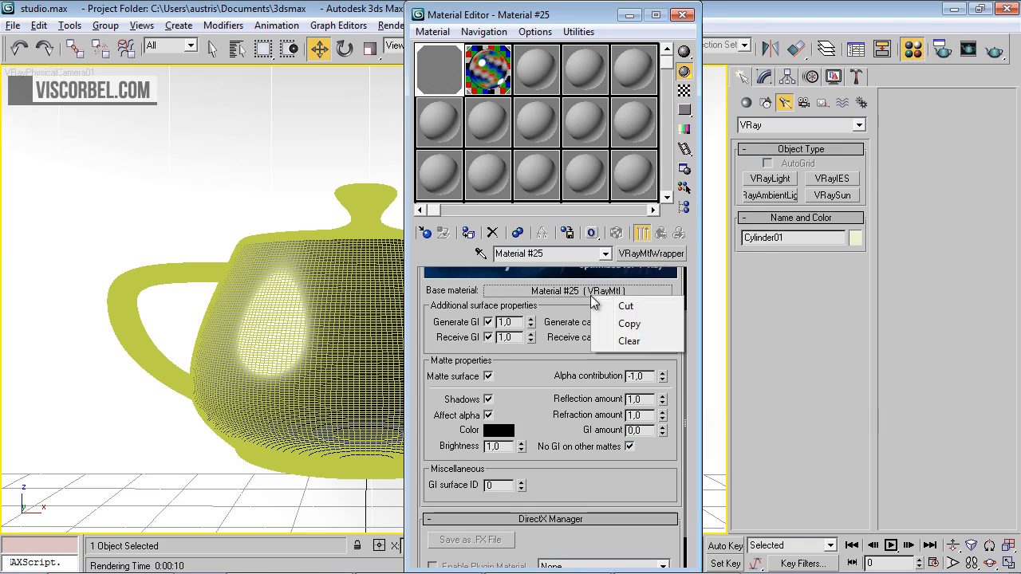
{"action": "left_click", "coordinate": [606, 304]}
{"action": "right_click", "coordinate": [623, 256]}
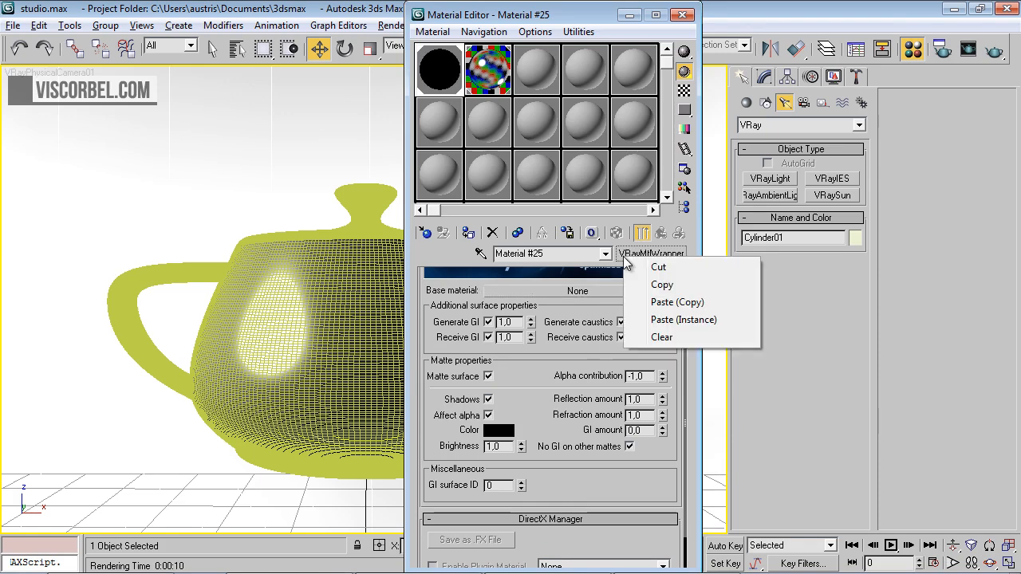
{"action": "left_click", "coordinate": [666, 302]}
{"action": "left_click", "coordinate": [681, 16]}
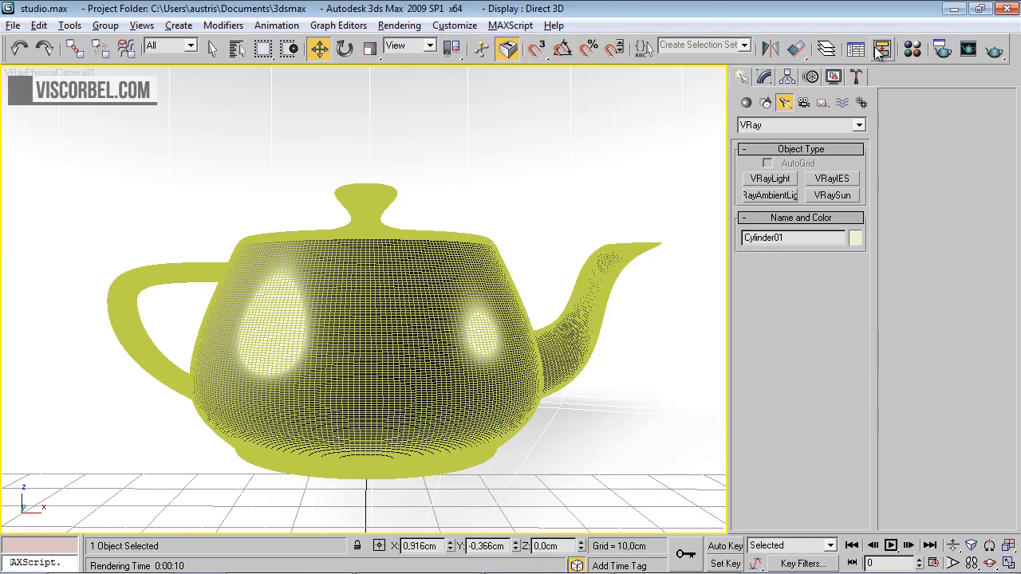
Set the render output width to 800 in the render setup, keeping the image aspect locked
{"action": "left_click", "coordinate": [939, 49]}
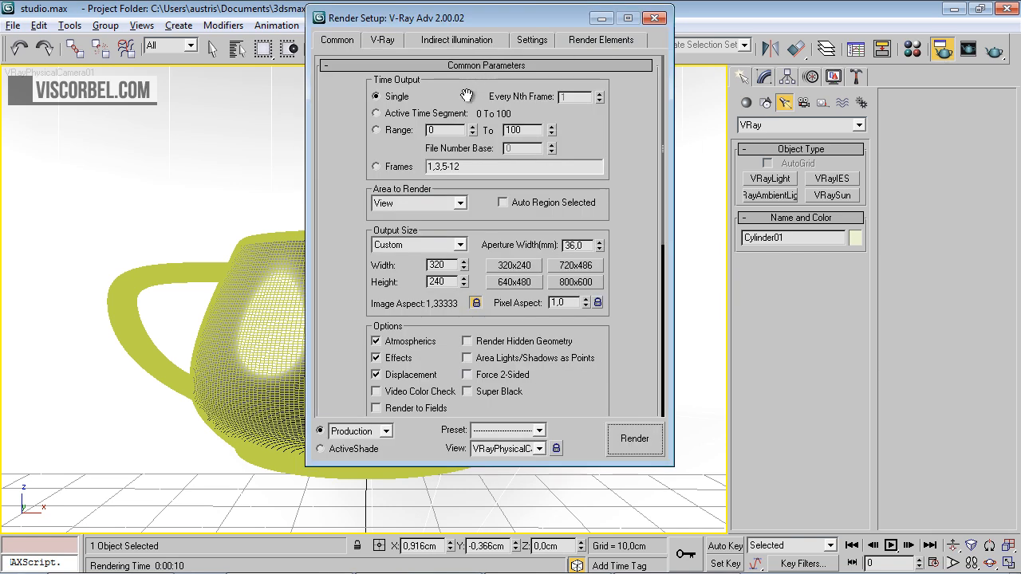
{"action": "double_click", "coordinate": [438, 265]}
{"action": "type", "text": "800"}
{"action": "key", "text": "Return"}
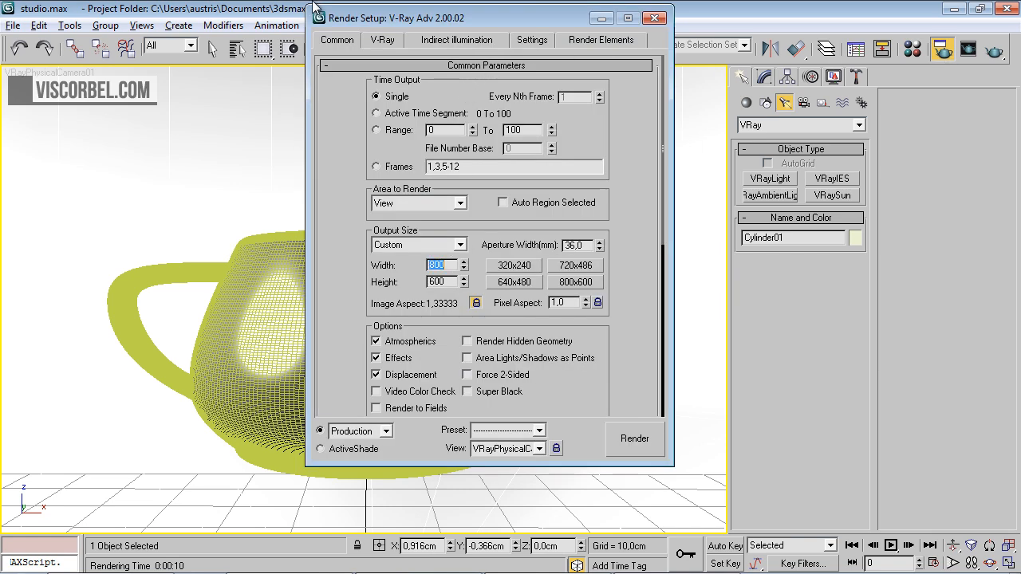
{"action": "type", "text": "690"}
{"action": "key", "text": "Return"}
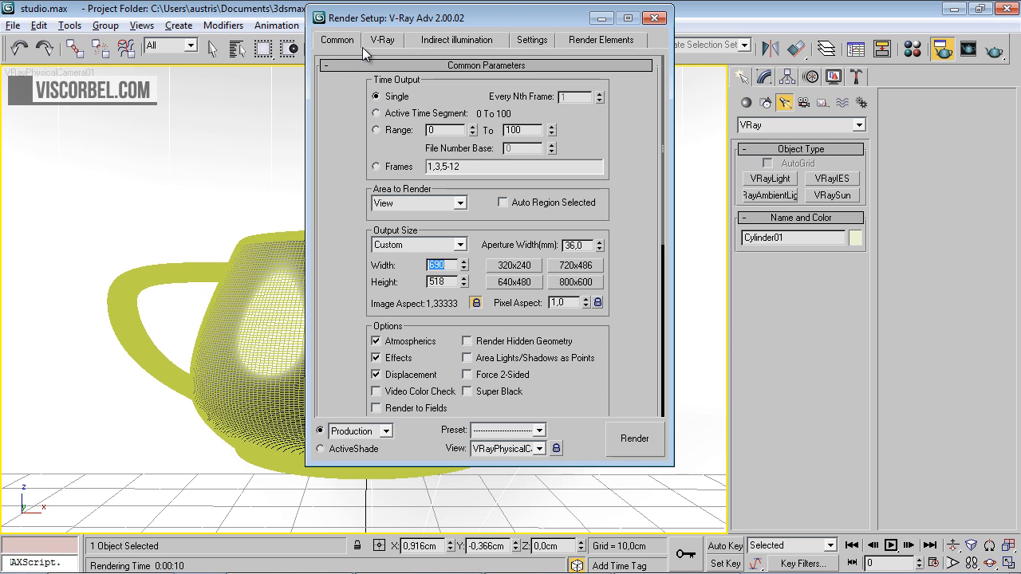
{"action": "type", "text": "800"}
{"action": "key", "text": "Return"}
Enable the V-Ray antialiasing filter and set it to Mitchell-Netravali
{"action": "left_click", "coordinate": [369, 42]}
{"action": "scroll", "coordinate": [432, 229], "scroll_direction": "down", "scroll_amount": 5}
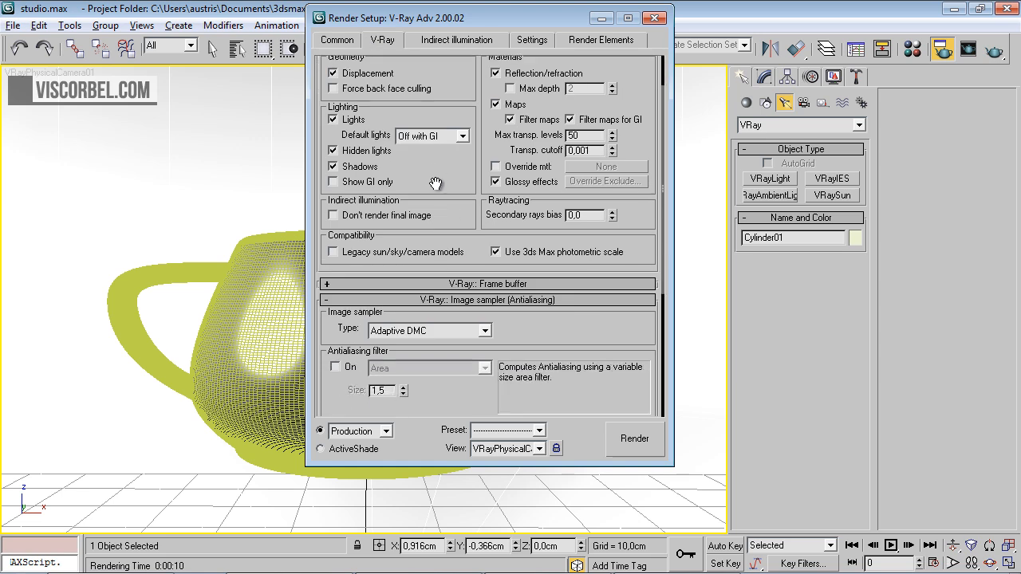
{"action": "scroll", "coordinate": [432, 230], "scroll_direction": "down", "scroll_amount": 2}
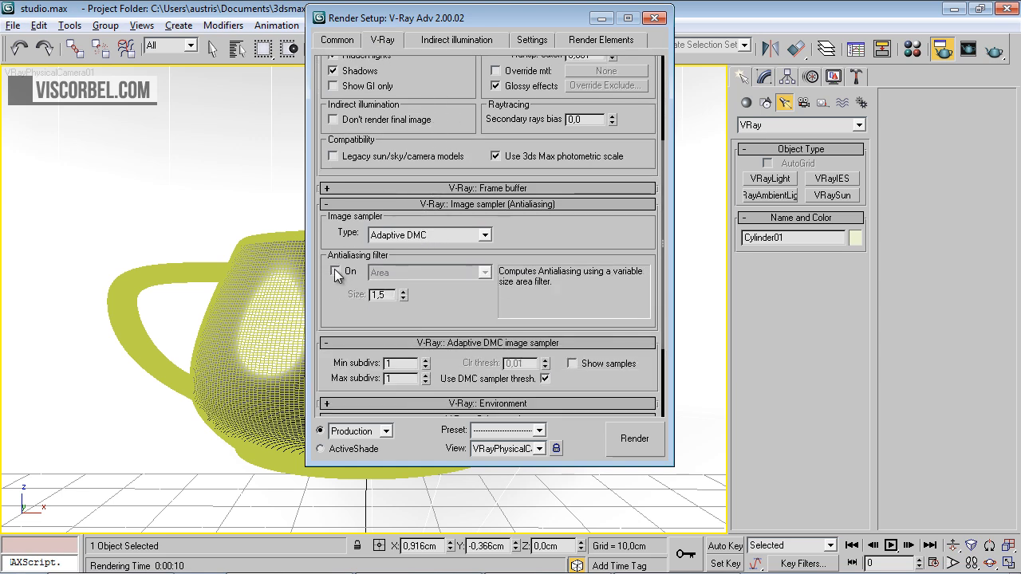
{"action": "left_click", "coordinate": [335, 272]}
{"action": "left_click", "coordinate": [406, 272]}
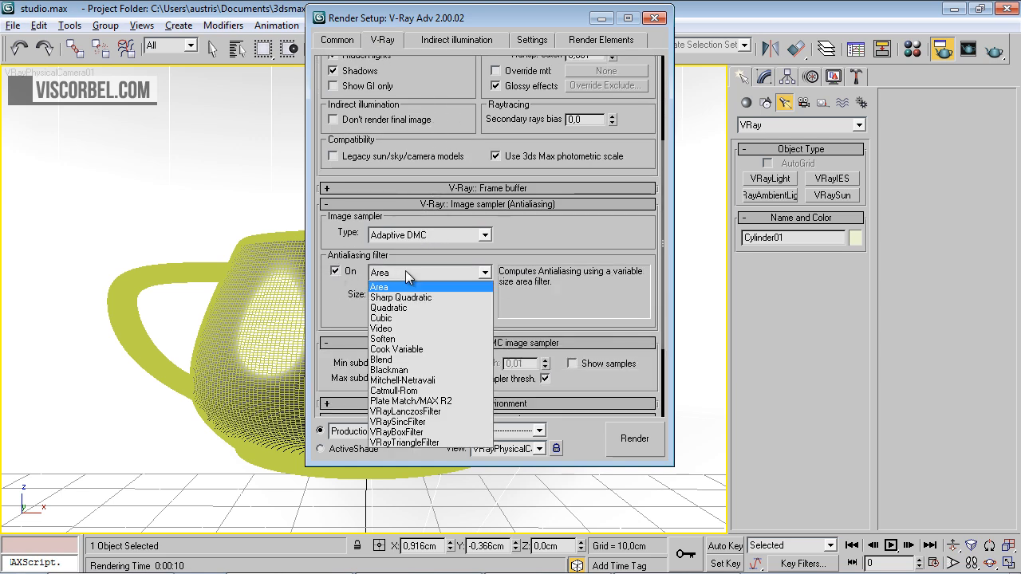
{"action": "left_click", "coordinate": [441, 378]}
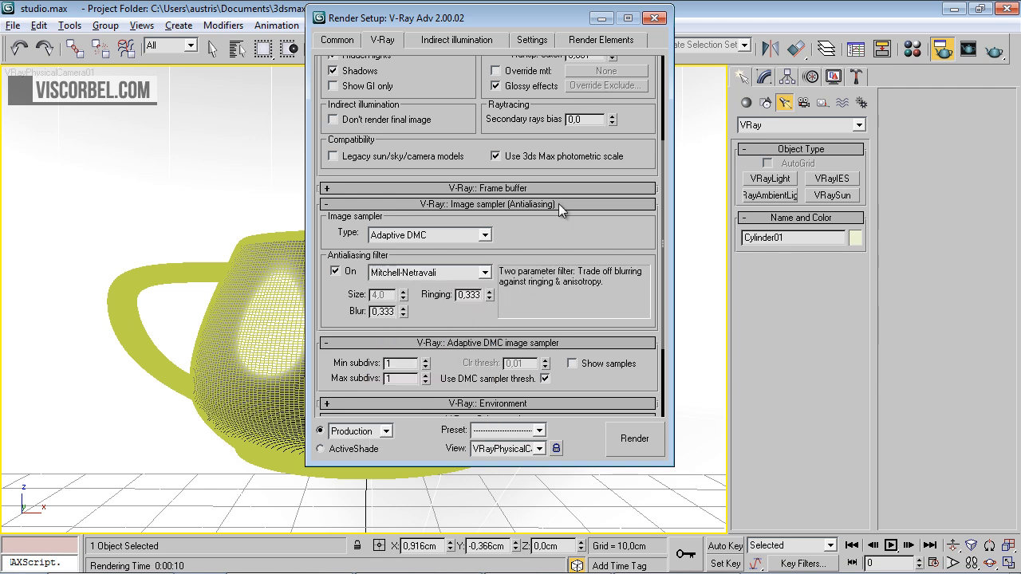
Collapse the Image sampler settings and set the Adaptive DMC image sampler's max subdivs to 16
{"action": "left_click", "coordinate": [558, 203]}
{"action": "double_click", "coordinate": [388, 262]}
{"action": "type", "text": "16"}
{"action": "key", "text": "Return"}
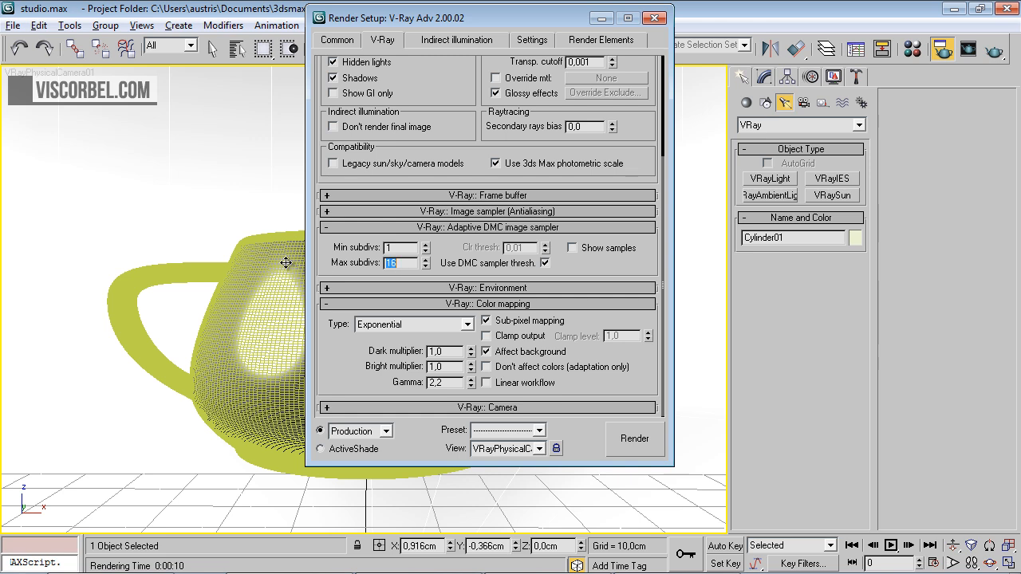
Set the irradiance map's current preset to Medium in the indirect illumination settings
{"action": "left_click", "coordinate": [437, 40]}
{"action": "left_click", "coordinate": [488, 284]}
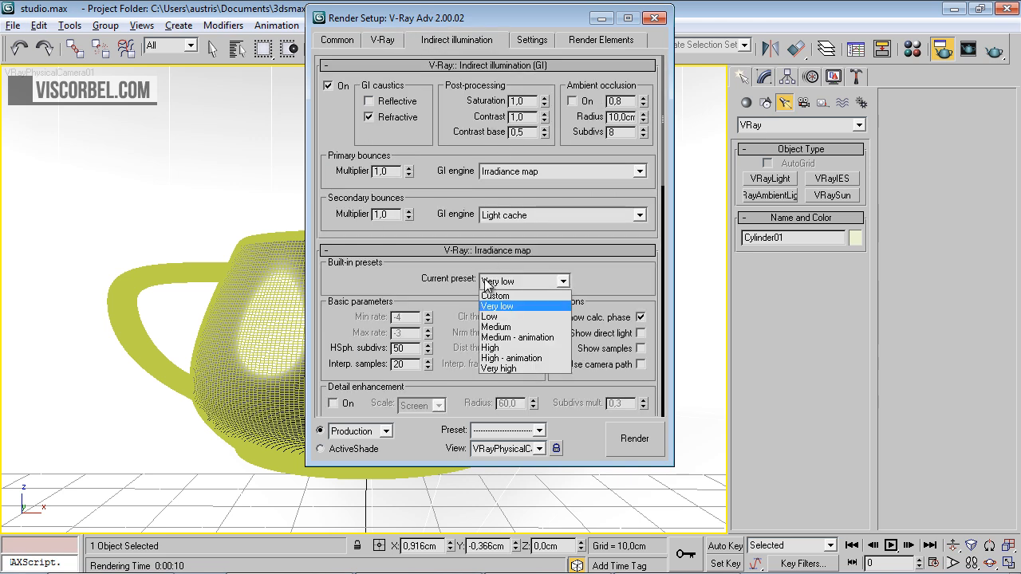
{"action": "left_click", "coordinate": [494, 327]}
Set the light cache subdivs to 1000
{"action": "scroll", "coordinate": [550, 351], "scroll_direction": "down", "scroll_amount": 10}
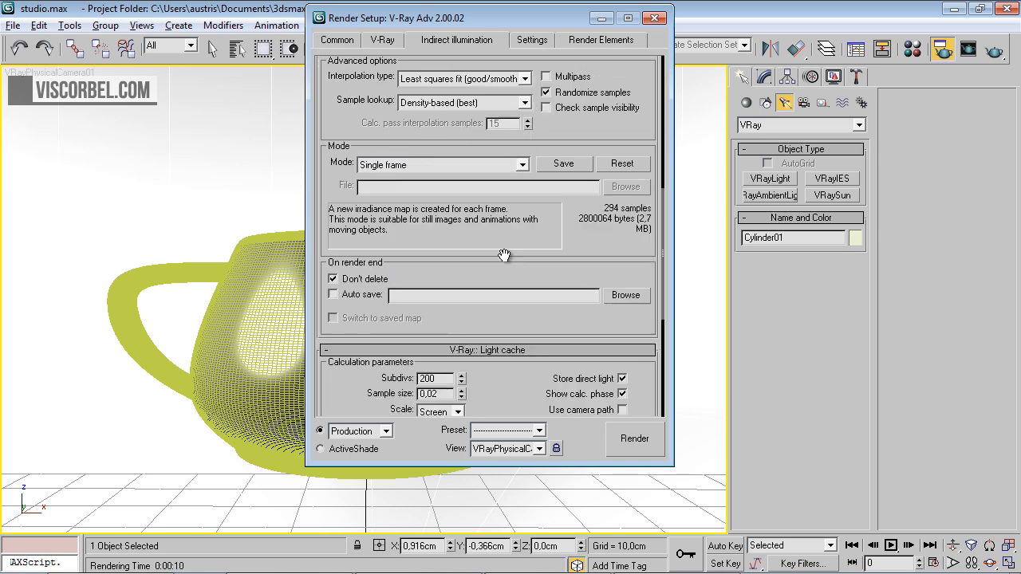
{"action": "scroll", "coordinate": [504, 256], "scroll_direction": "down", "scroll_amount": 2}
{"action": "left_click_drag", "start_coordinate": [437, 334], "coordinate": [161, 341]}
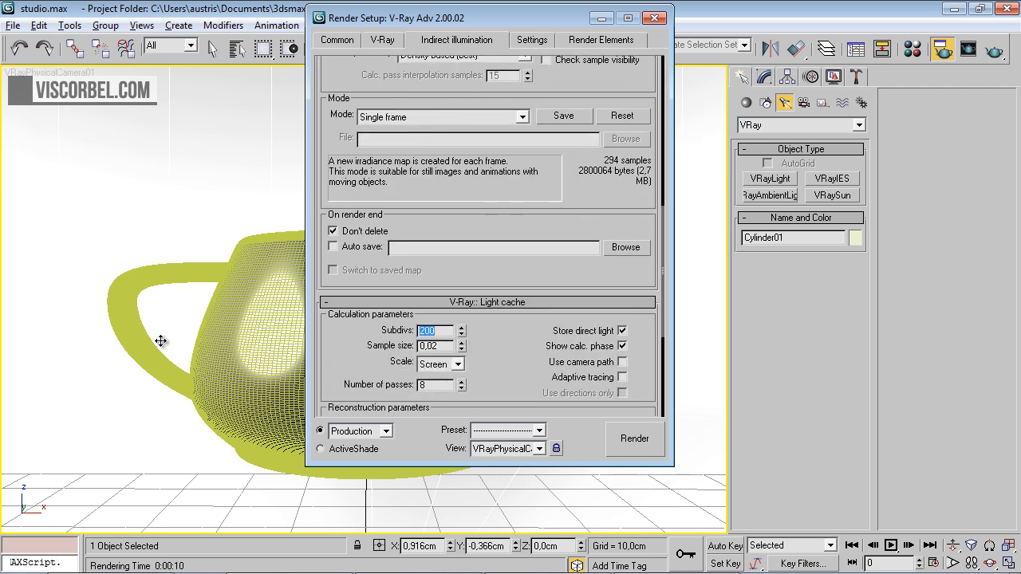
{"action": "type", "text": "800"}
{"action": "key", "text": "Return"}
{"action": "type", "text": "1000"}
{"action": "key", "text": "Return"}
Set the DMC sampler's noise threshold to 0,005, min samples to 32 and global subdivs multiplier to 2
{"action": "left_click", "coordinate": [526, 42]}
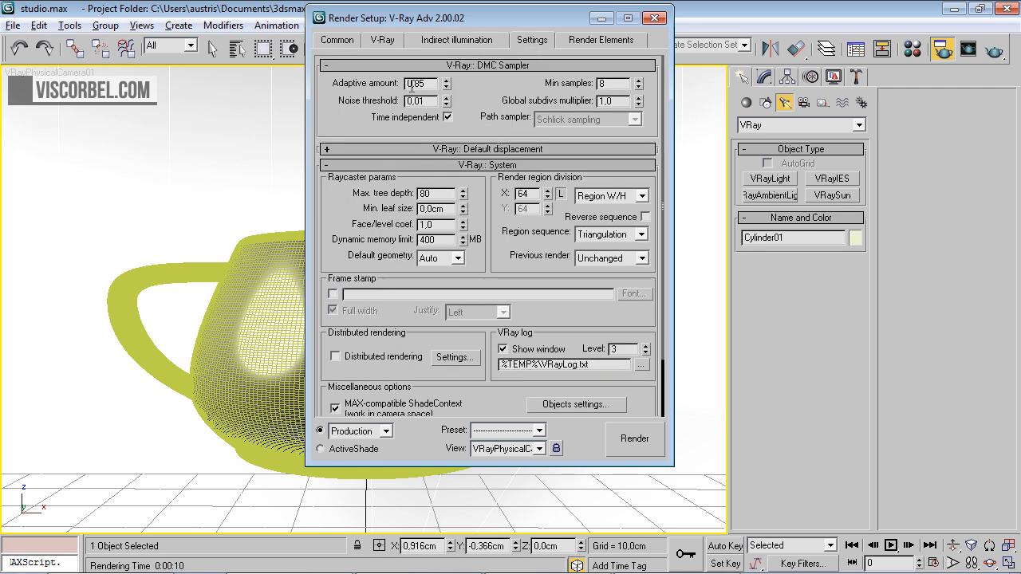
{"action": "left_click_drag", "start_coordinate": [420, 102], "coordinate": [431, 102]}
{"action": "key", "text": "Return"}
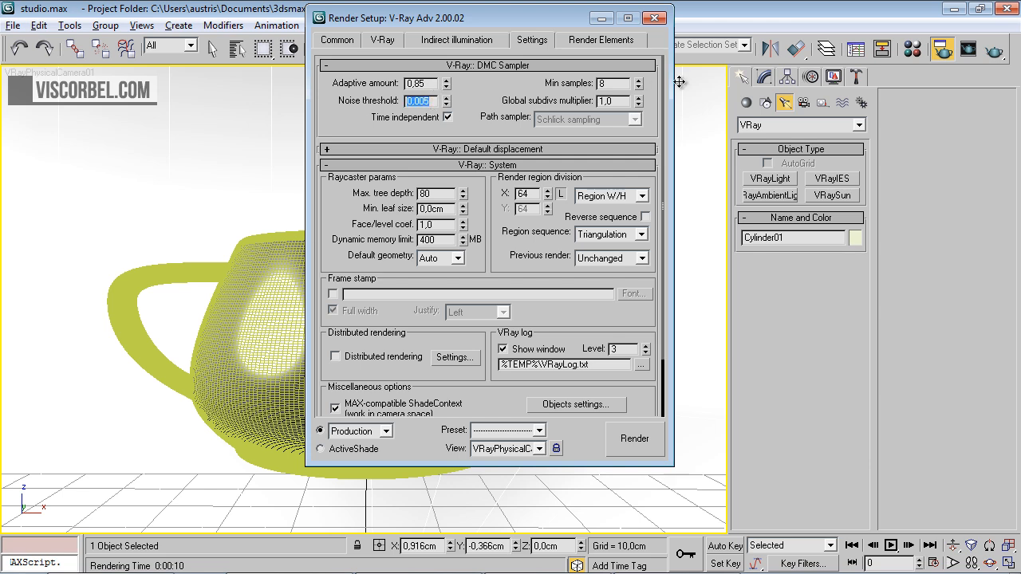
{"action": "double_click", "coordinate": [604, 84]}
{"action": "type", "text": "32"}
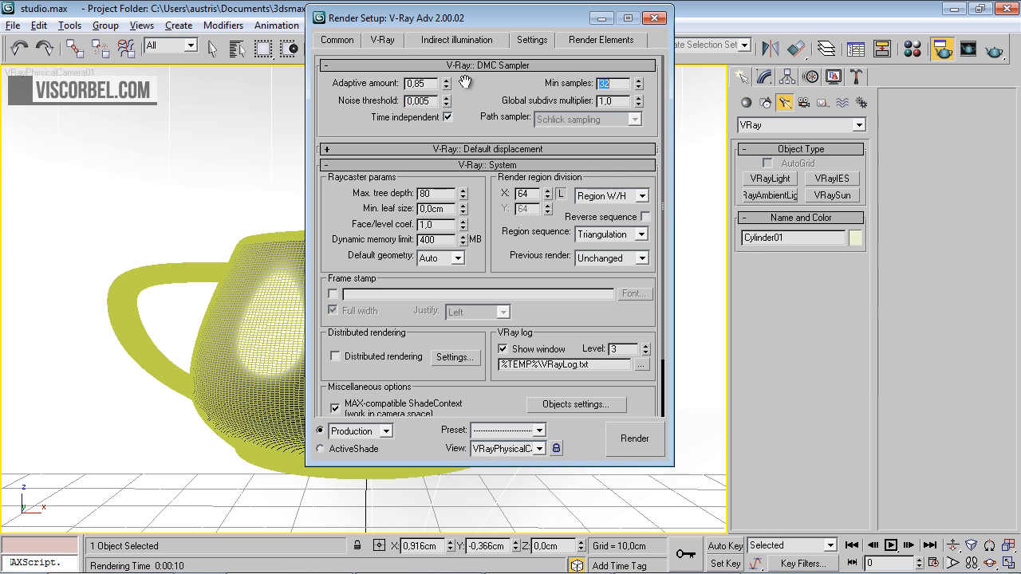
{"action": "double_click", "coordinate": [627, 102]}
{"action": "type", "text": "2"}
{"action": "key", "text": "Return"}
Render the teapot scene at the final quality settings and inspect the image in the V-Ray frame buffer
{"action": "left_click", "coordinate": [630, 439]}
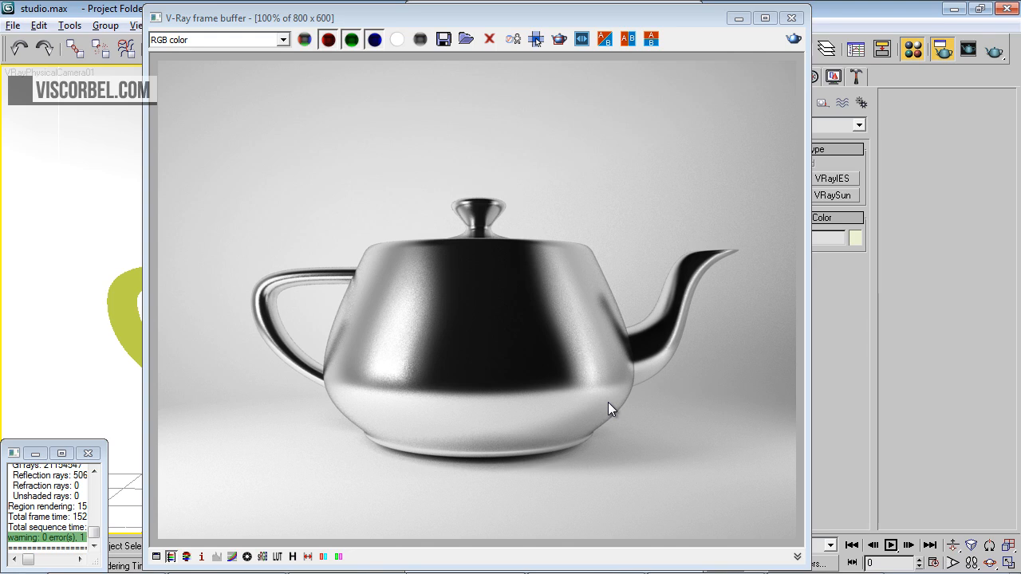
{"action": "scroll", "coordinate": [608, 402], "scroll_direction": "down", "scroll_amount": 1}
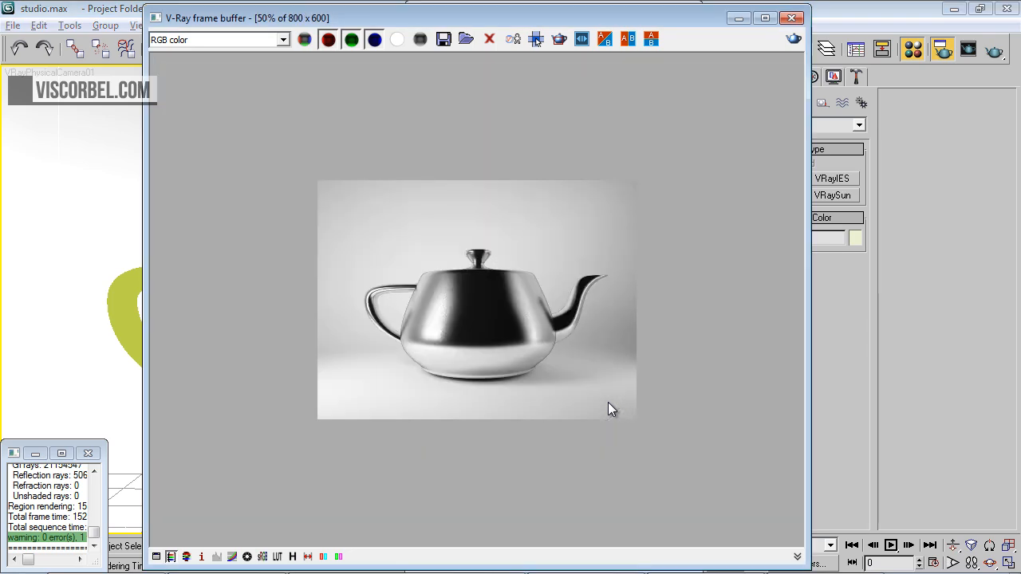
{"action": "scroll", "coordinate": [608, 402], "scroll_direction": "up", "scroll_amount": 1}
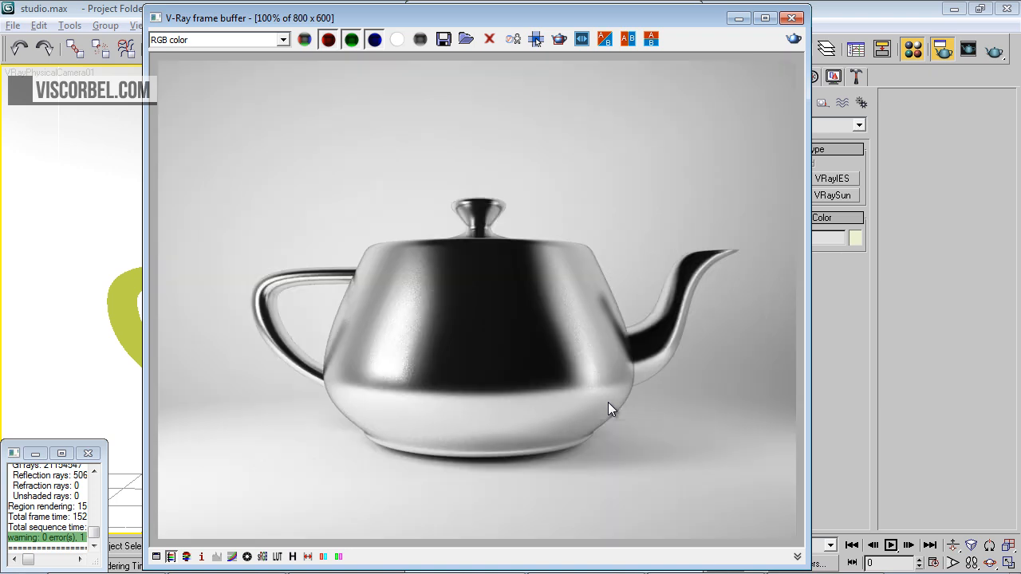